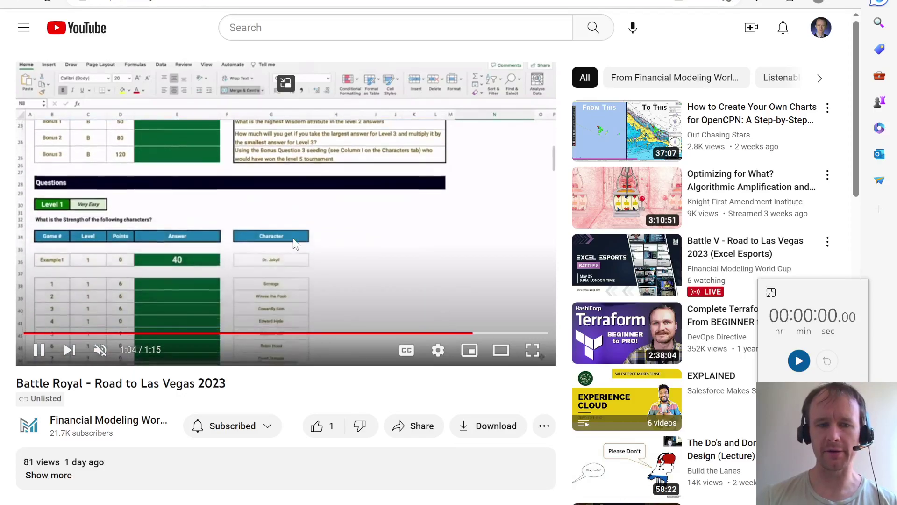
Step: Switch to the Battle Royal case workbook in Excel and look over its Characters and Level 5 Tournament sheets
{"action": "left_click", "coordinate": [296, 244]}
{"action": "key", "text": "alt+Tab"}
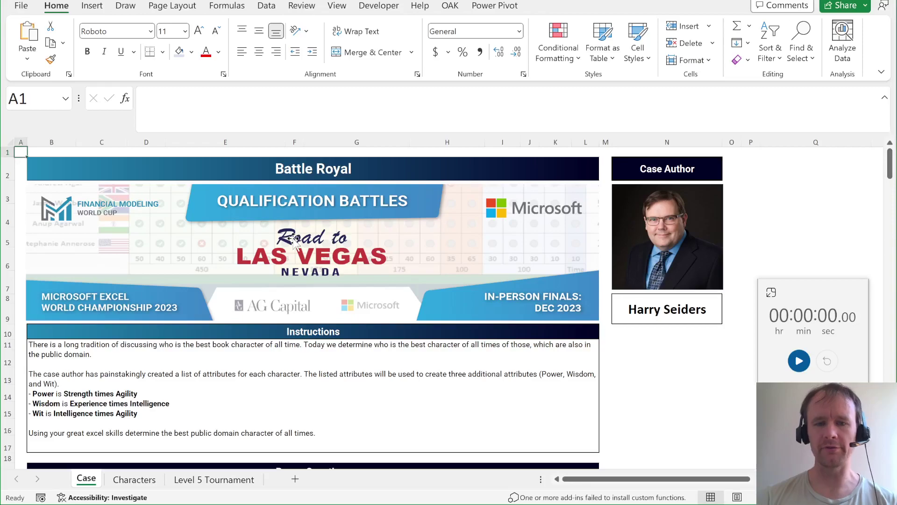
{"action": "key", "text": "ctrl+Page_Down"}
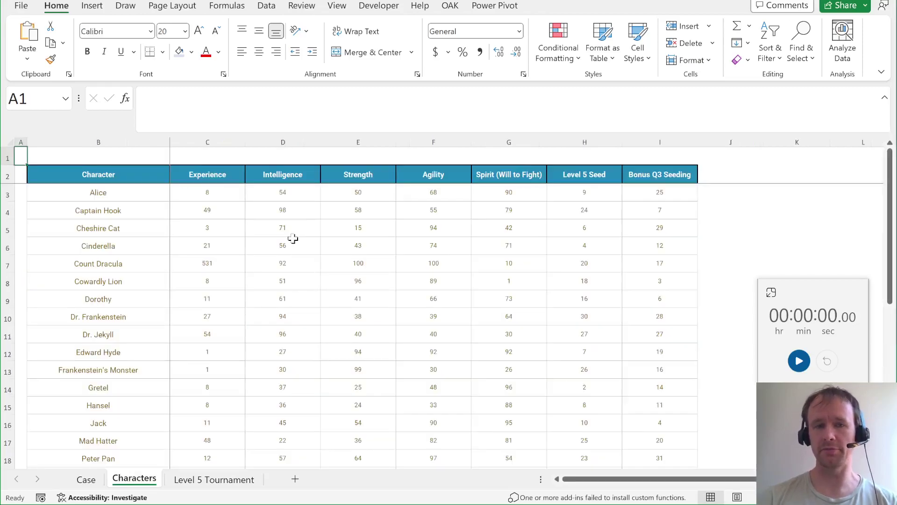
{"action": "left_click", "coordinate": [118, 189]}
{"action": "key", "text": "ctrl+Page_Down"}
{"action": "key", "text": "ctrl+Page_Up"}
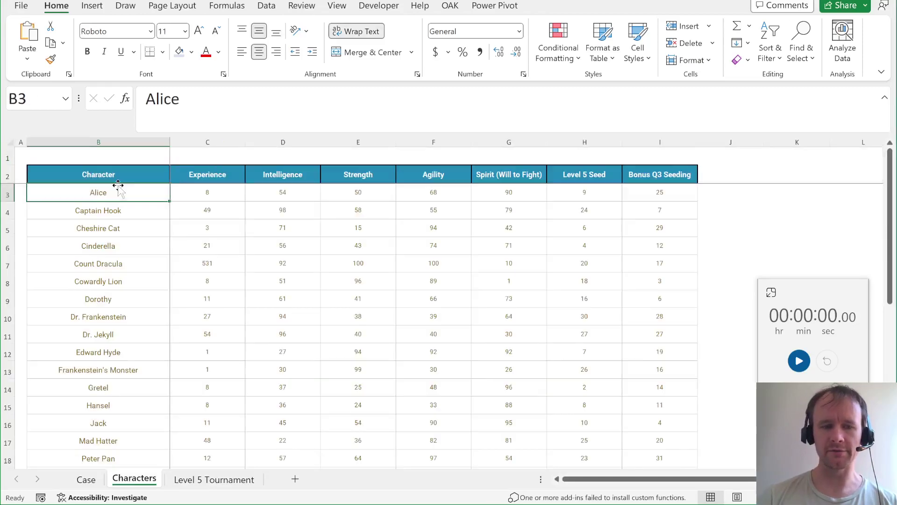
Step: Review the Characters table column by column, from the character names to Bonus Q3 Seeding, leaving its data as is
{"action": "key", "text": "ctrl+space"}
{"action": "key", "text": "Right"}
{"action": "key", "text": "ctrl+space"}
{"action": "key", "text": "Right"}
{"action": "key", "text": "ctrl+space"}
{"action": "key", "text": "Right"}
{"action": "key", "text": "Right"}
{"action": "key", "text": "Right"}
{"action": "key", "text": "Right"}
{"action": "key", "text": "ctrl+space"}
{"action": "key", "text": "Right"}
{"action": "key", "text": "BackSpace"}
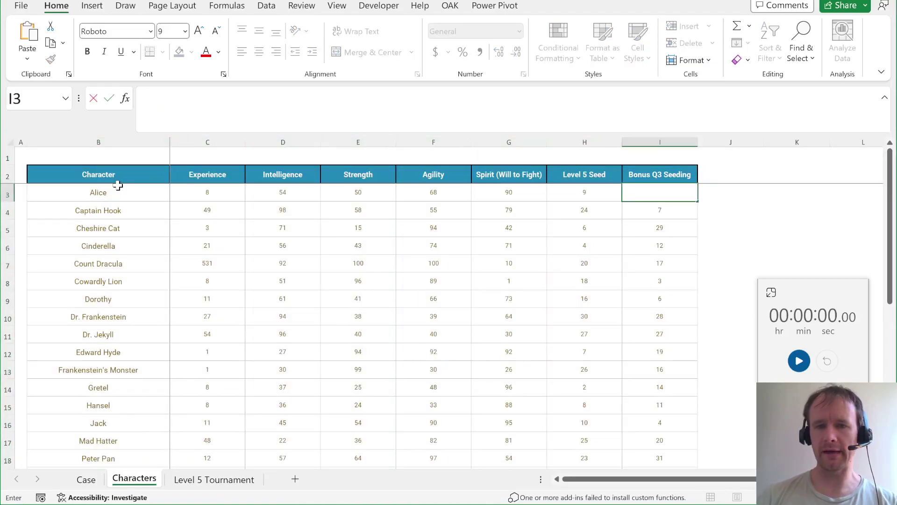
{"action": "key", "text": "Escape"}
{"action": "key", "text": "ctrl+Left"}
{"action": "key", "text": "Right"}
Step: Look over the Case sheet's instructions, bonus questions and the Level 1 and Level 2 questions
{"action": "key", "text": "ctrl+Page_Up"}
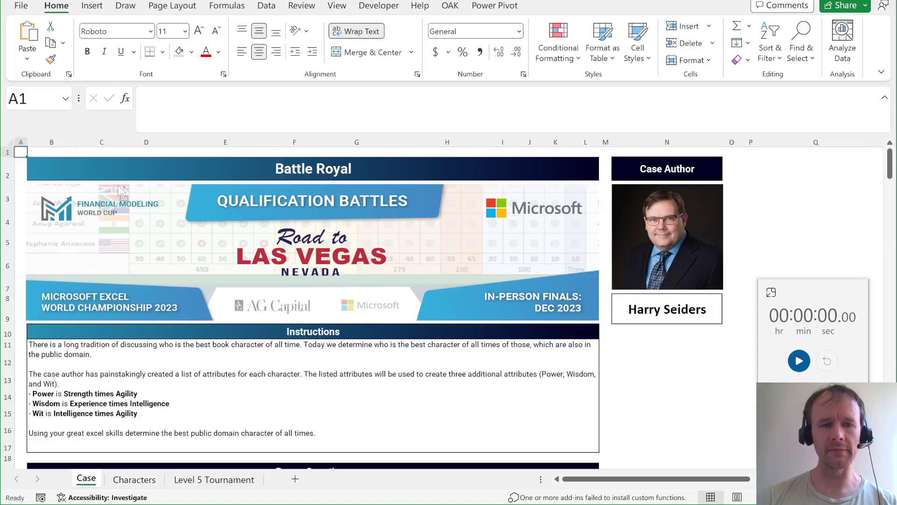
{"action": "scroll", "coordinate": [173, 383], "scroll_direction": "down", "scroll_amount": 2}
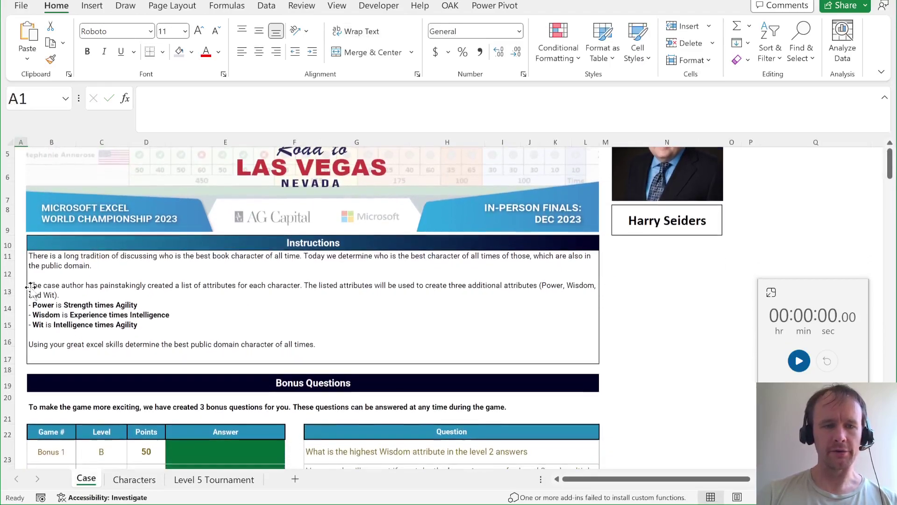
{"action": "scroll", "coordinate": [98, 322], "scroll_direction": "down", "scroll_amount": 10}
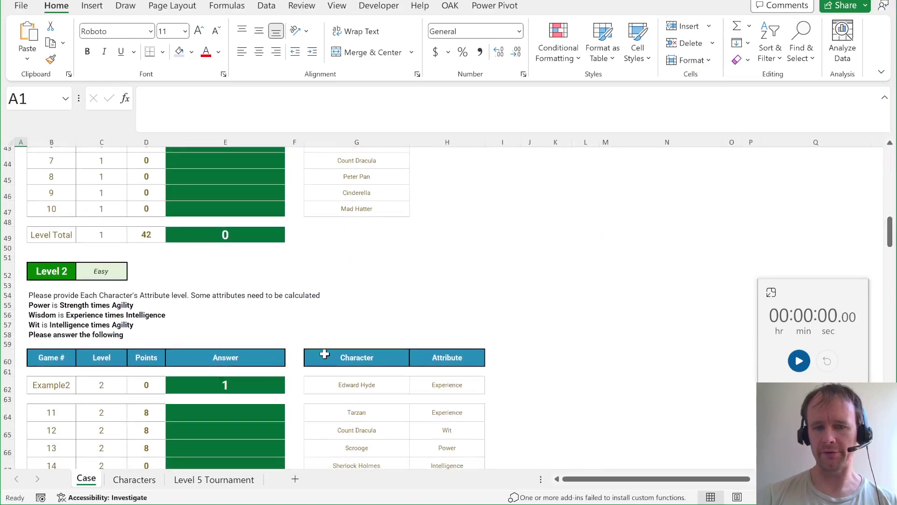
{"action": "scroll", "coordinate": [311, 357], "scroll_direction": "up", "scroll_amount": 12}
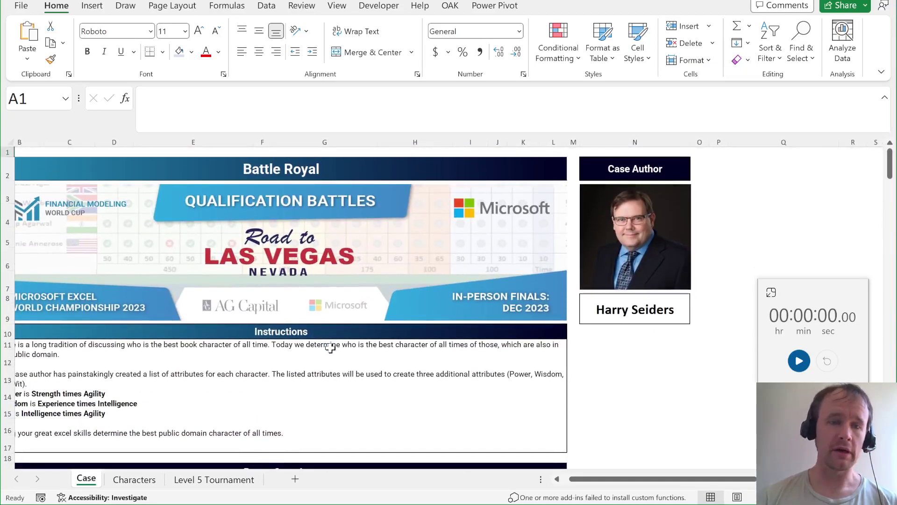
{"action": "scroll", "coordinate": [330, 347], "scroll_direction": "left", "scroll_amount": 2}
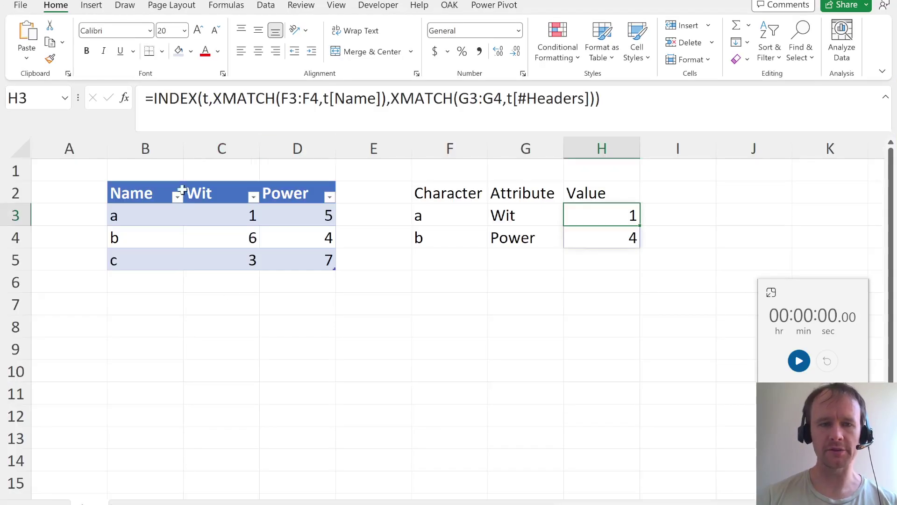
Step: In the sample workbook, examine the Name/Wit/Power table and the INDEX/XMATCH lookup formula in H3
{"action": "left_click", "coordinate": [165, 210]}
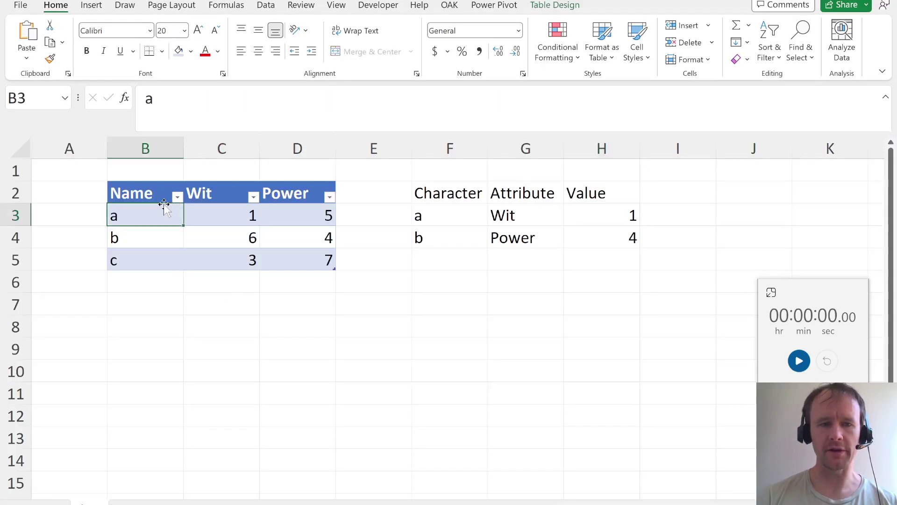
{"action": "key", "text": "ctrl+a"}
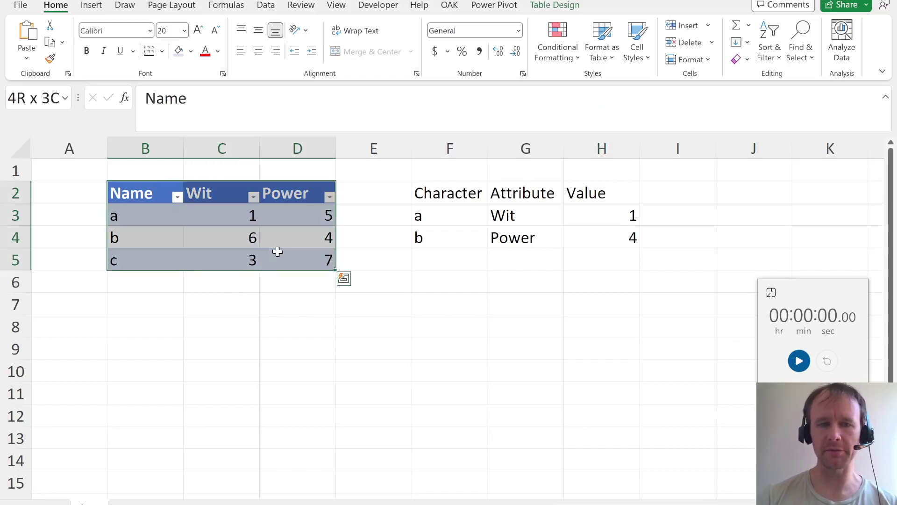
{"action": "left_click", "coordinate": [578, 220]}
{"action": "left_click", "coordinate": [306, 113]}
{"action": "left_click", "coordinate": [322, 99]}
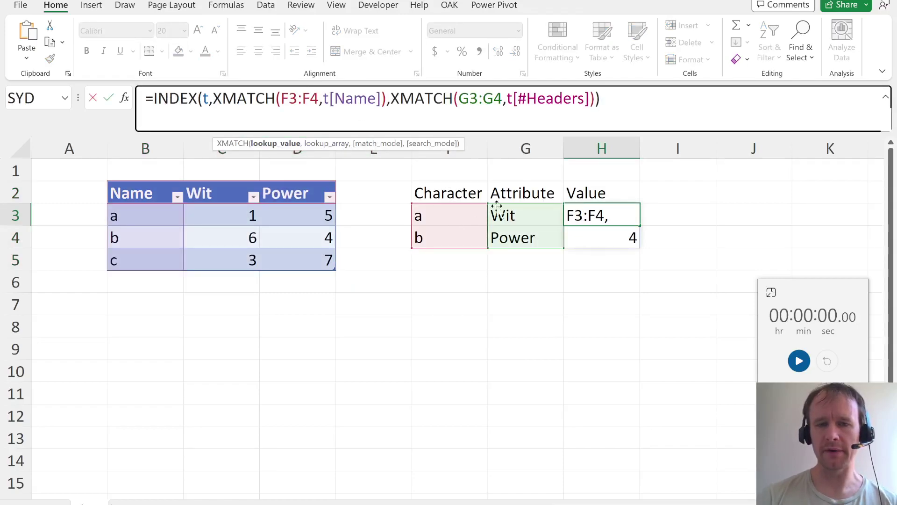
Step: Wrap the INDEX formula in H3 in a LAMBDA with the parameters char and att
{"action": "left_click", "coordinate": [152, 97]}
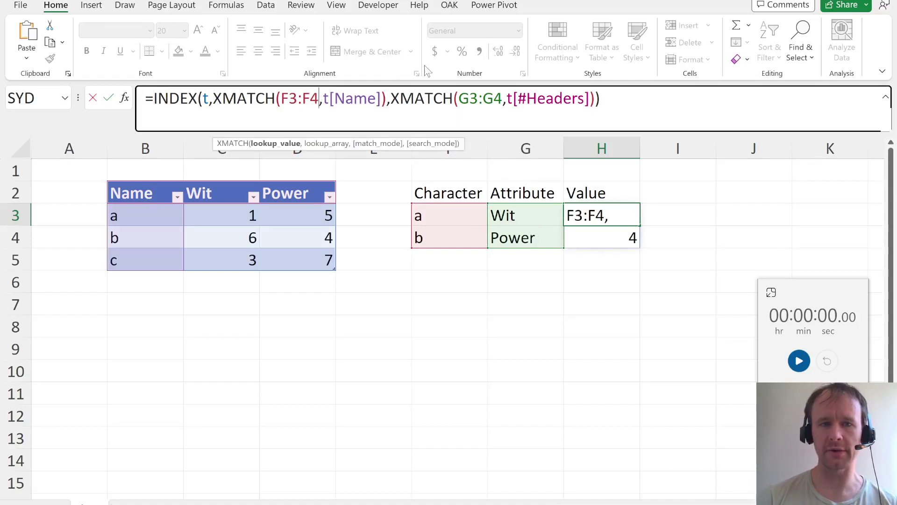
{"action": "left_click", "coordinate": [153, 104]}
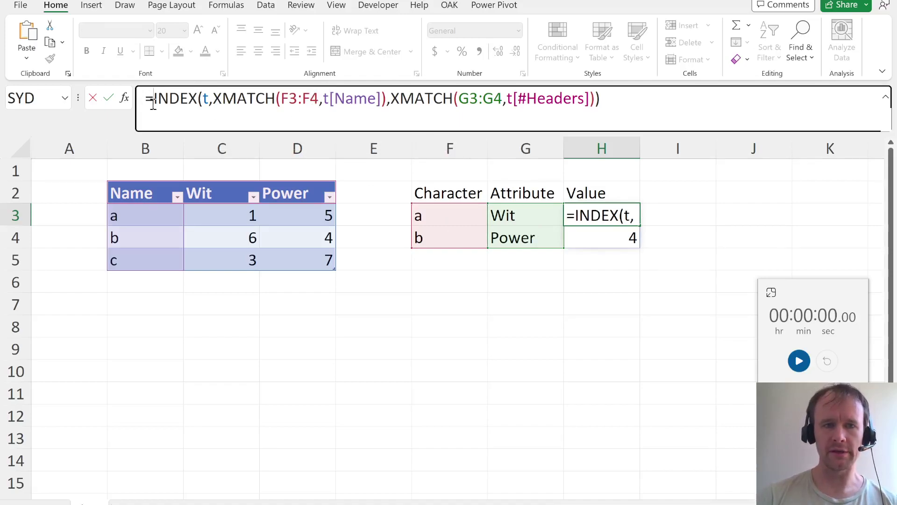
{"action": "type", "text": "LAMBDA(char"}
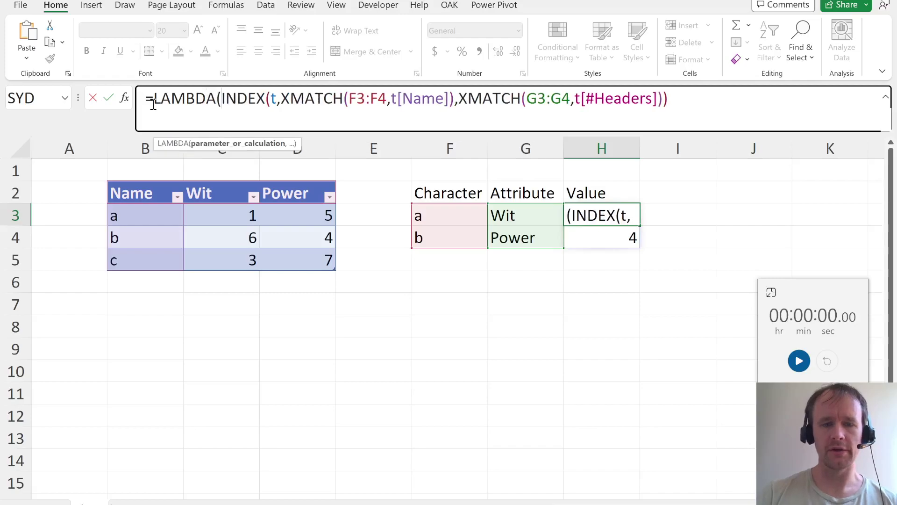
{"action": "type", "text": ",att,"}
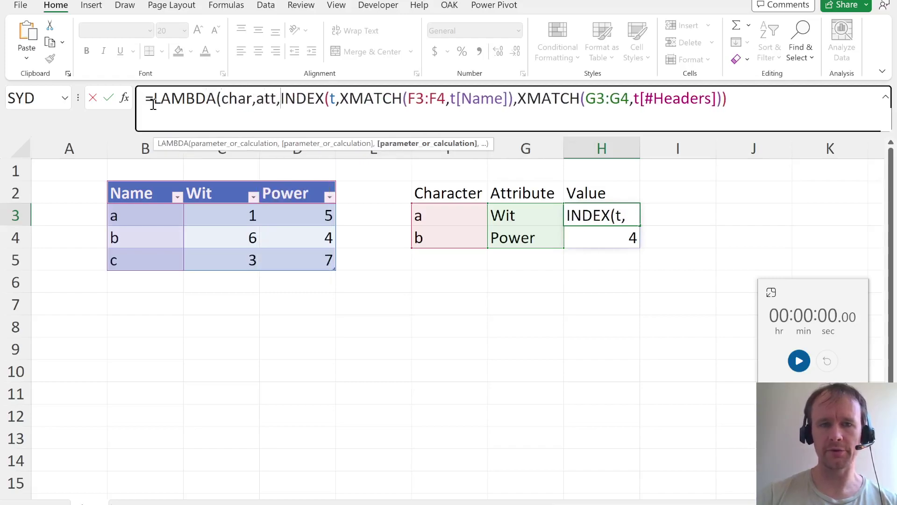
Step: Replace the F3:F4 lookup value in the first XMATCH with the char parameter
{"action": "key", "text": "shift+Left"}
{"action": "key", "text": "shift+Left"}
{"action": "key", "text": "shift+Left"}
{"action": "key", "text": "shift+Left"}
{"action": "key", "text": "shift+Left"}
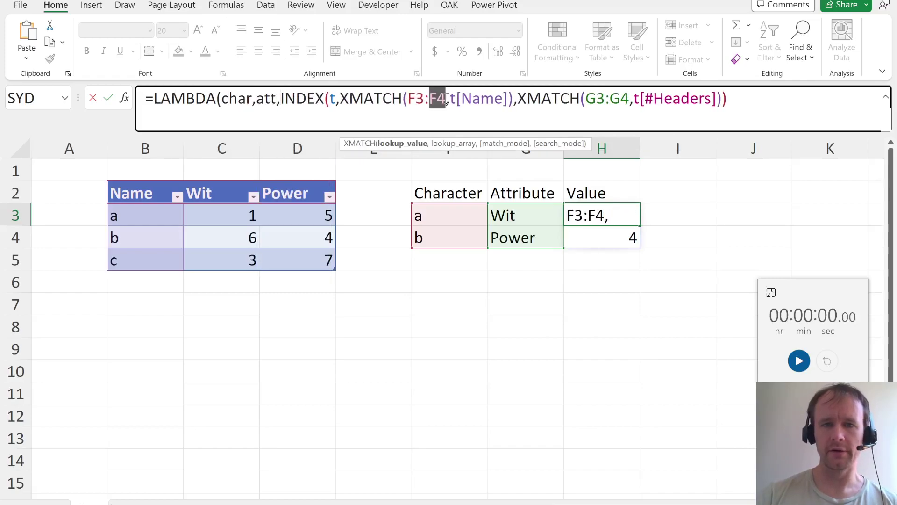
{"action": "type", "text": "char"}
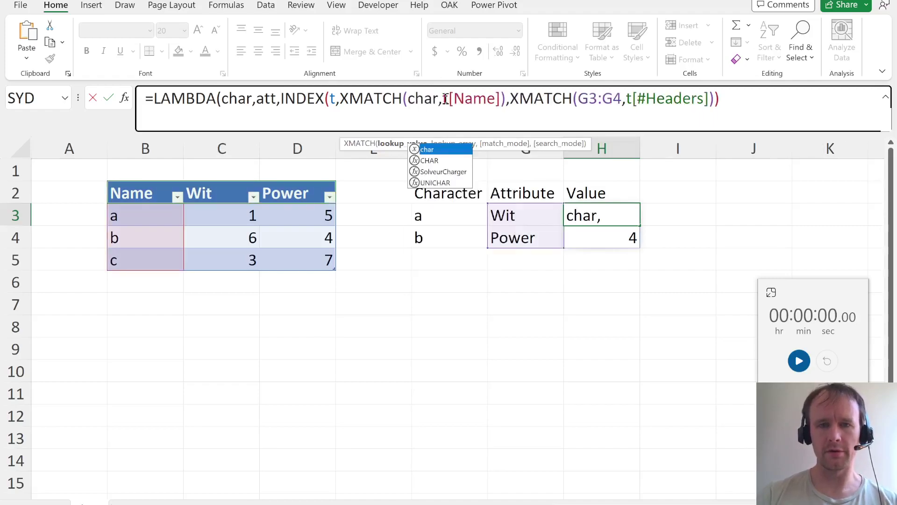
Step: Replace the G3:G4 lookup value in the second XMATCH with the att parameter
{"action": "left_click", "coordinate": [620, 98]}
{"action": "key", "text": "shift+Left"}
{"action": "key", "text": "shift+Left"}
{"action": "key", "text": "shift+Left"}
{"action": "key", "text": "shift+Left"}
{"action": "key", "text": "shift+Left"}
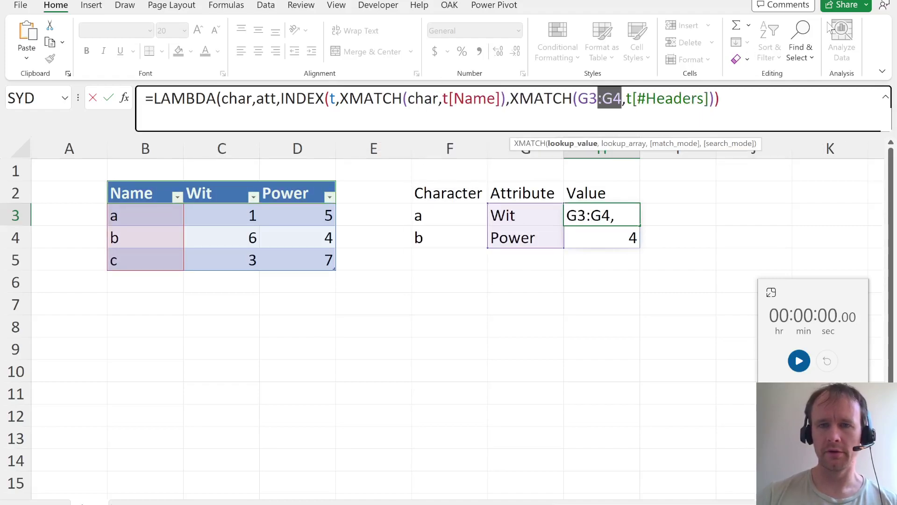
{"action": "type", "text": "att"}
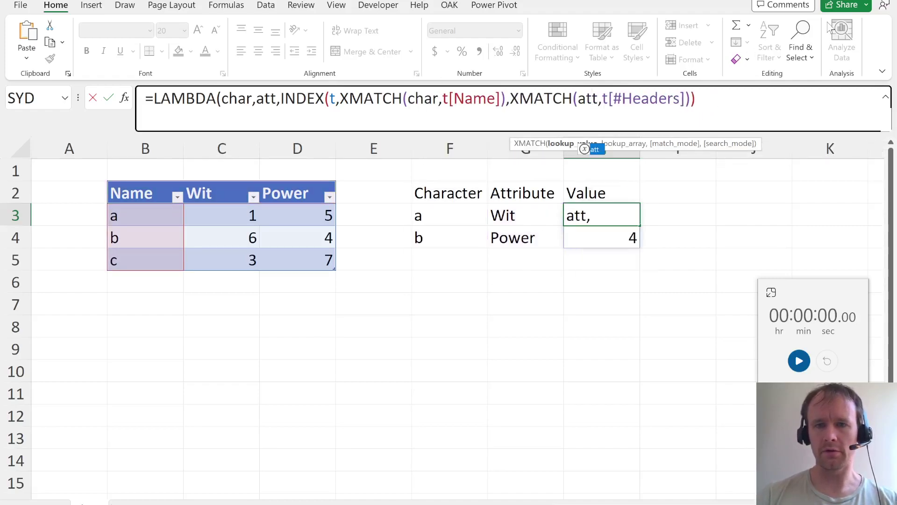
Step: Close the LAMBDA with a final parenthesis, then discard the formula edit in H3
{"action": "left_click", "coordinate": [733, 98]}
{"action": "type", "text": ")"}
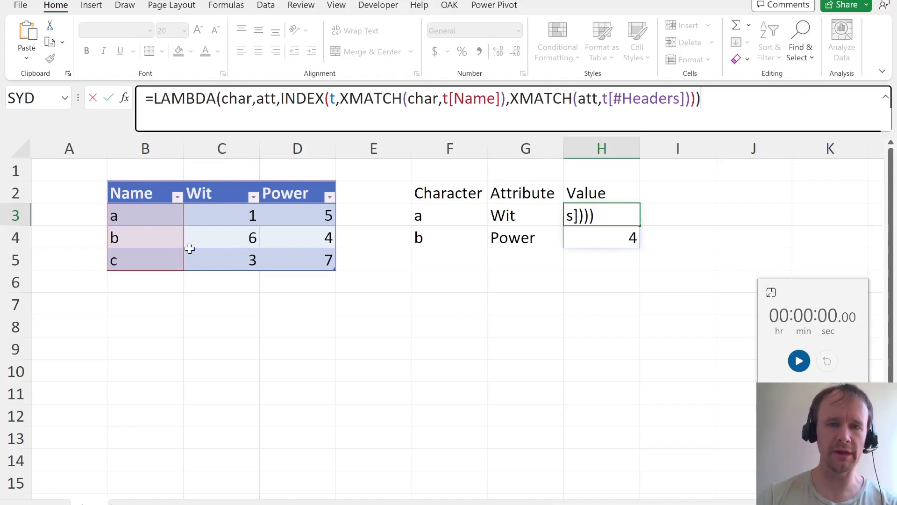
{"action": "double_click", "coordinate": [332, 100]}
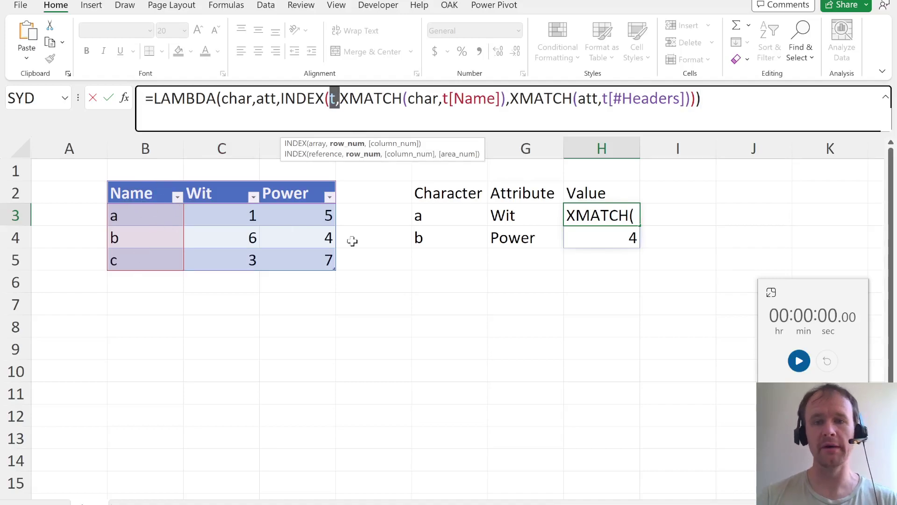
{"action": "key", "text": "Escape"}
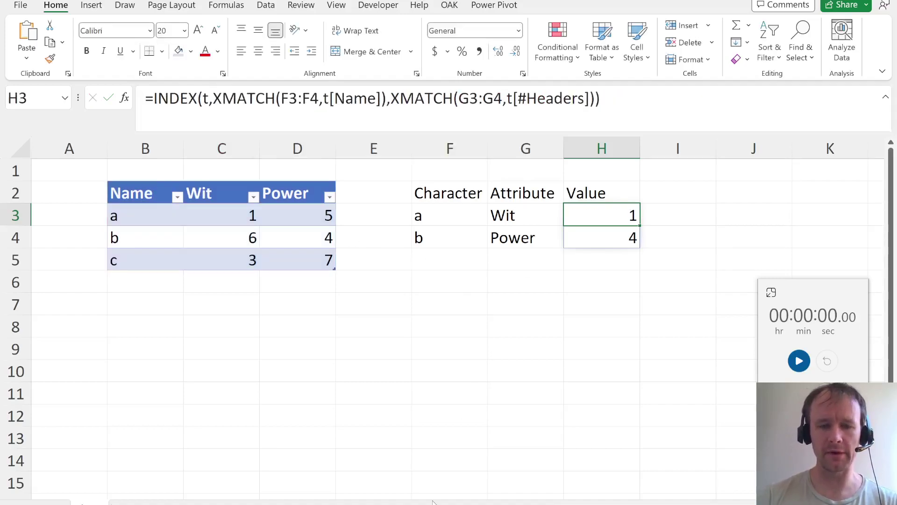
Step: Switch to Notepad and select the whole prepared formula =LAMBDA(char,att,INDEX(t,XMATCH(char,t[Name]),XMATCH(att,t[#Headers])))
{"action": "key", "text": "alt+Tab"}
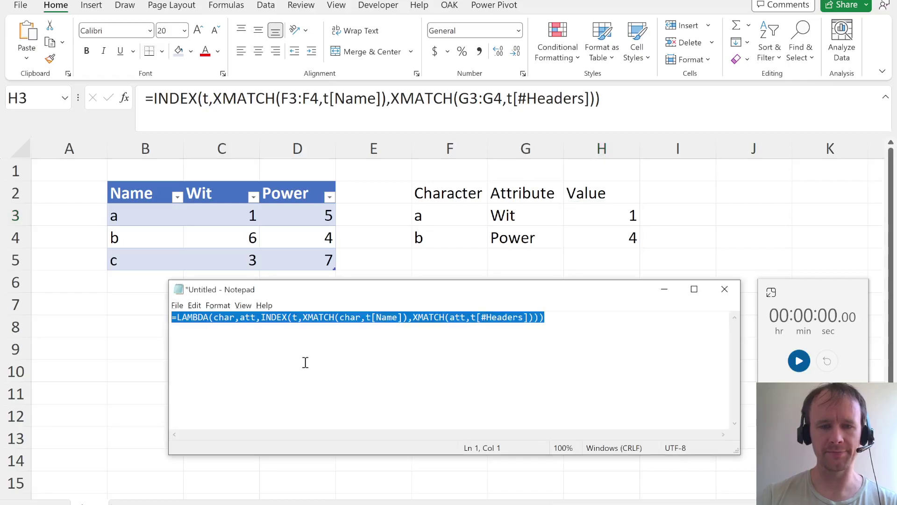
{"action": "left_click", "coordinate": [589, 325]}
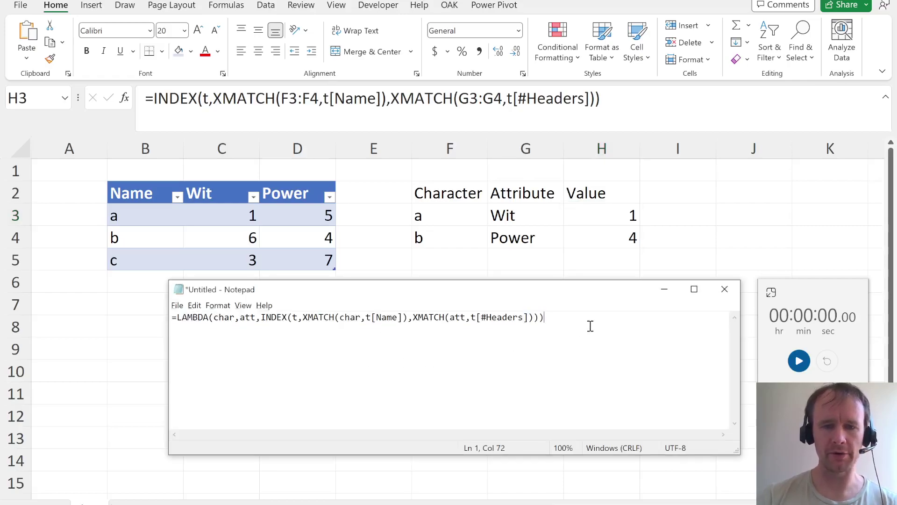
{"action": "key", "text": "ctrl+shift+Left"}
{"action": "key", "text": "shift+Home"}
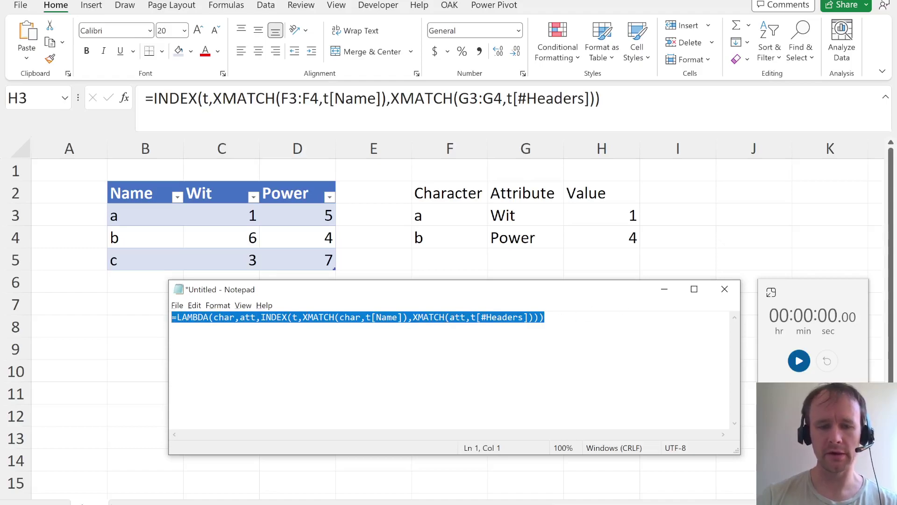
Step: Return to the case workbook, start the stopwatch and bring up the bonus questions on the Case sheet
{"action": "left_click", "coordinate": [260, 464]}
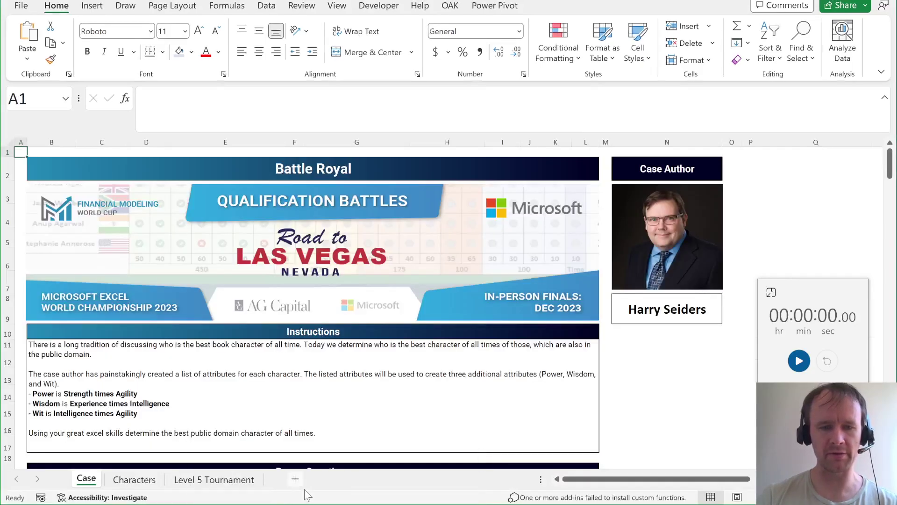
{"action": "left_click", "coordinate": [799, 360]}
{"action": "scroll", "coordinate": [335, 358], "scroll_direction": "down", "scroll_amount": 4}
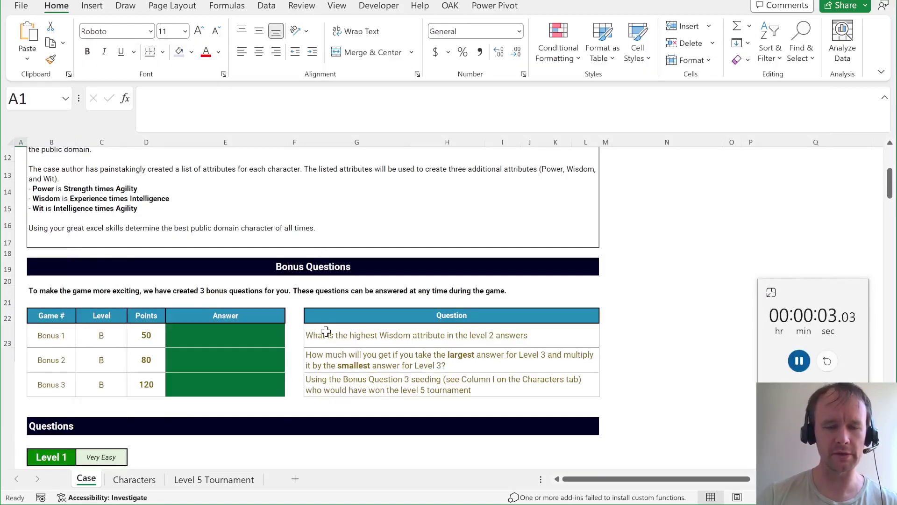
Step: Try to define the workbook-scoped name getAtt, referring to the LAMBDA formula pasted from Notepad
{"action": "key", "text": "alt+Tab"}
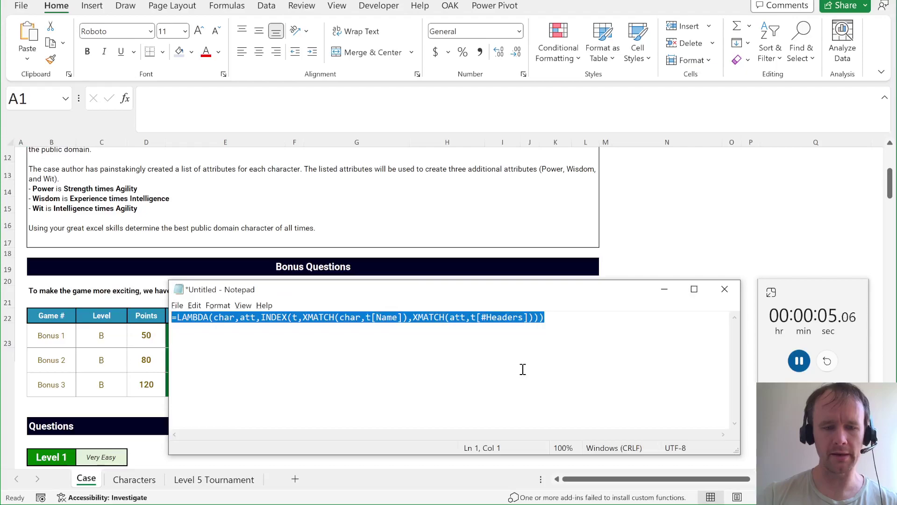
{"action": "key", "text": "alt+Tab"}
{"action": "key", "text": "ctrl+F3"}
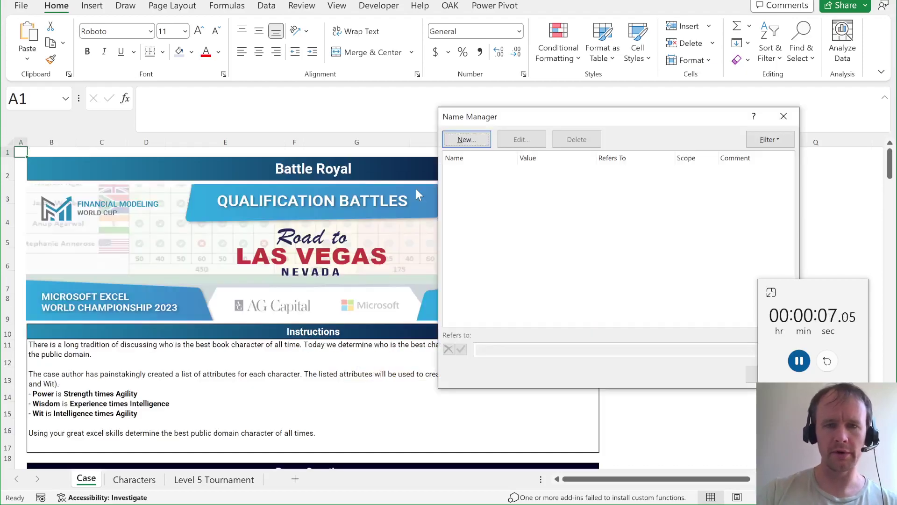
{"action": "left_click", "coordinate": [467, 142]}
{"action": "type", "text": "getAtt"}
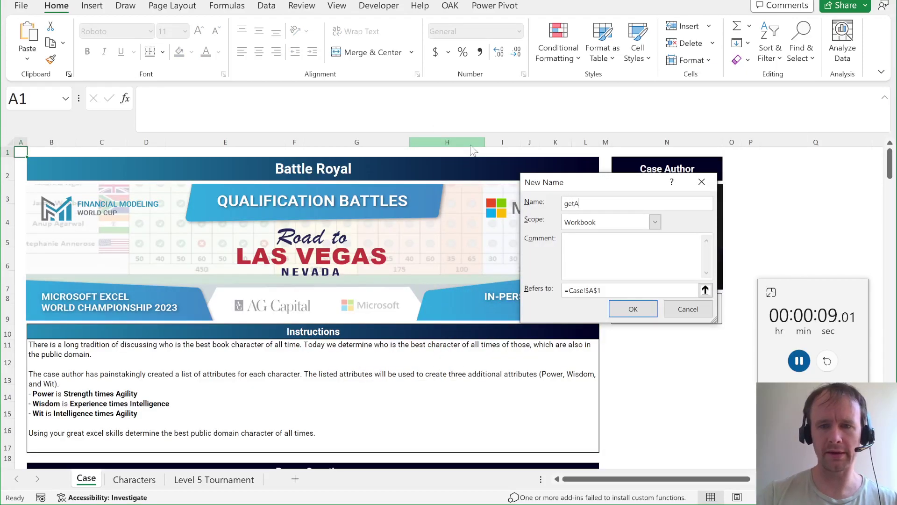
{"action": "key", "text": "Tab"}
{"action": "key", "text": "Tab"}
{"action": "key", "text": "Tab"}
{"action": "key", "text": "ctrl+v"}
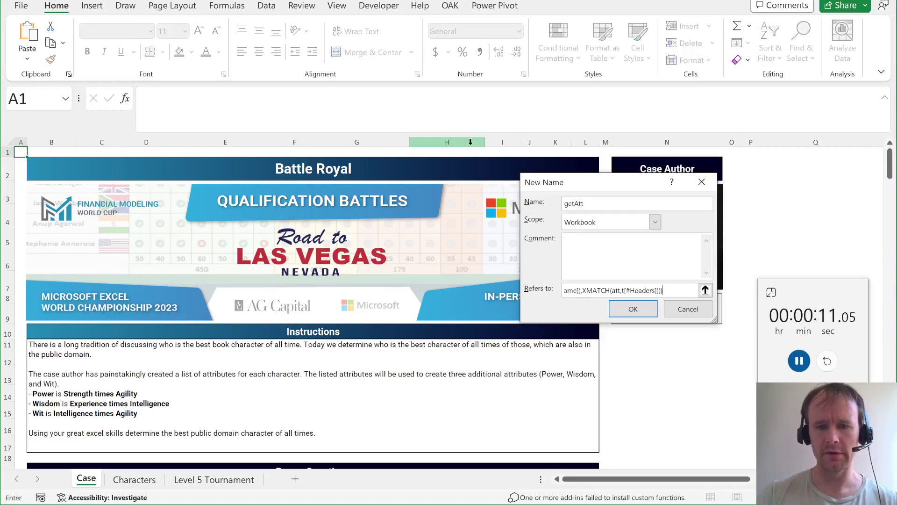
{"action": "key", "text": "Return"}
{"action": "key", "text": "Return"}
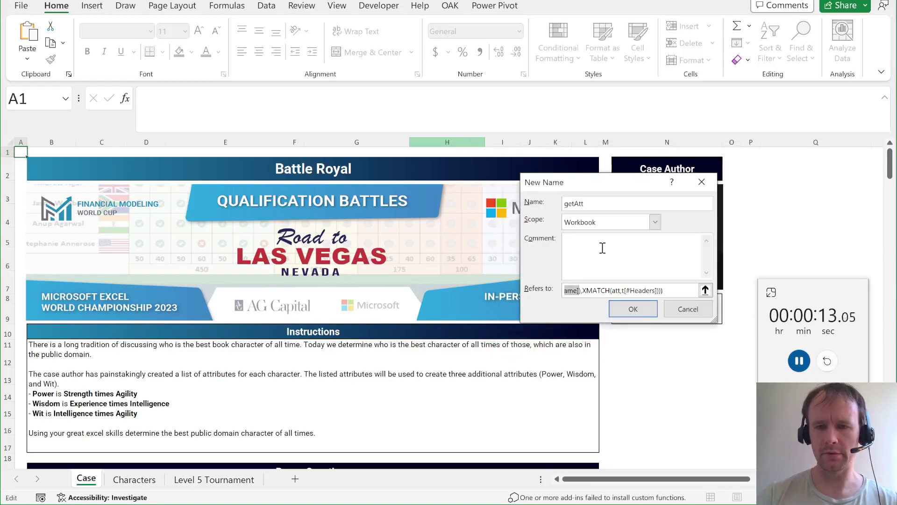
Step: Recheck the LAMBDA formula referenced by the new name getAtt and try to save the name
{"action": "left_click_drag", "start_coordinate": [577, 290], "coordinate": [527, 292]}
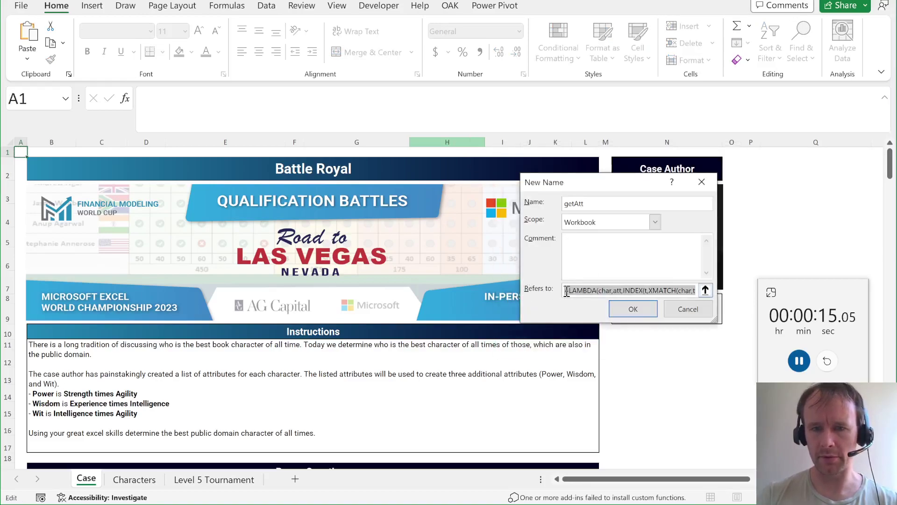
{"action": "left_click_drag", "start_coordinate": [613, 286], "coordinate": [706, 291]}
{"action": "left_click", "coordinate": [693, 291]}
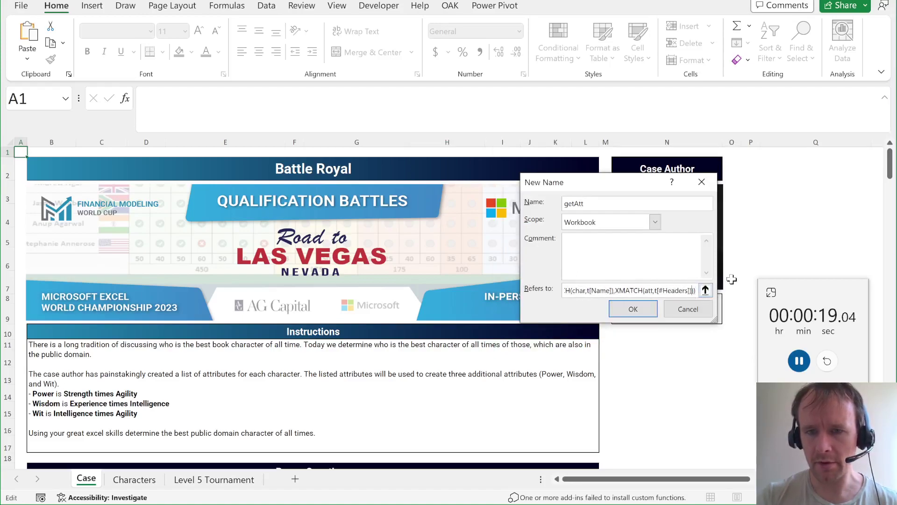
{"action": "key", "text": "Return"}
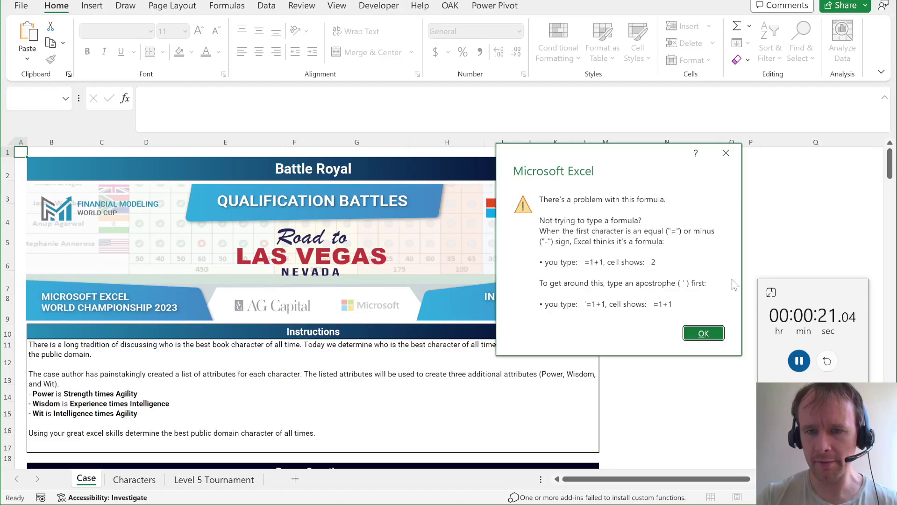
{"action": "key", "text": "Return"}
Step: Format the character data in B2:I34 on the Characters sheet as a table with headers, in a blue medium style
{"action": "key", "text": "ctrl+Page_Down"}
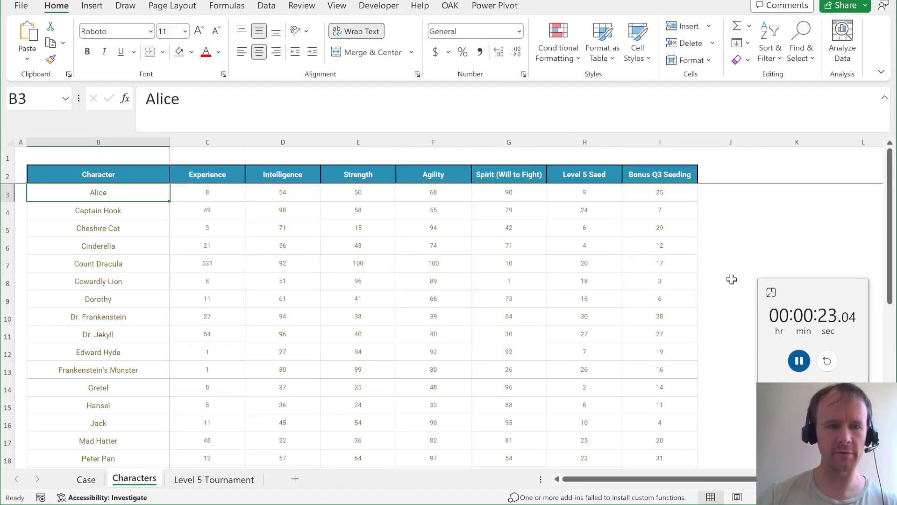
{"action": "key", "text": "ctrl+a"}
{"action": "key", "text": "alt+h"}
{"action": "key", "text": "t"}
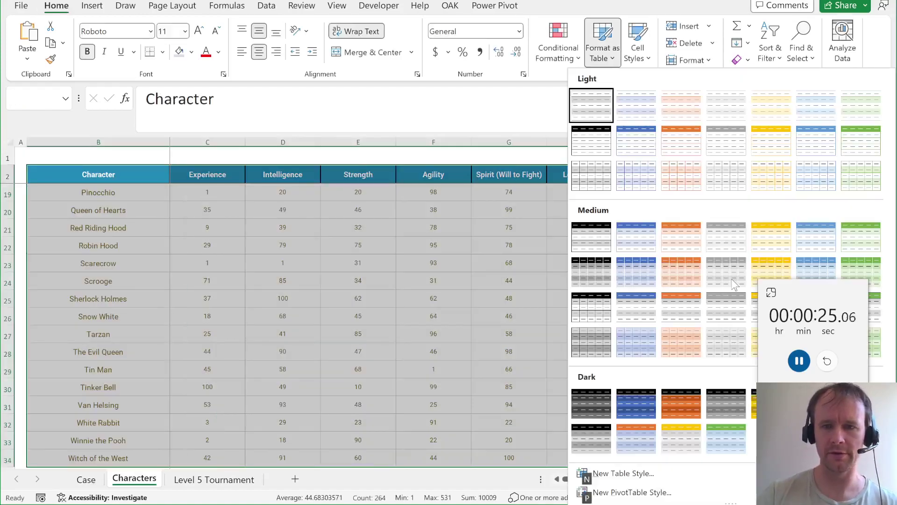
{"action": "left_click", "coordinate": [644, 235]}
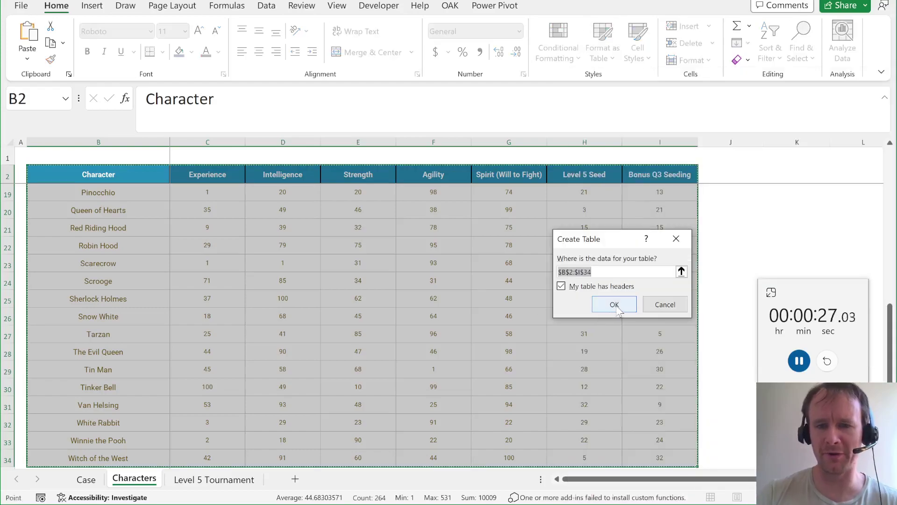
{"action": "left_click", "coordinate": [614, 304]}
Step: Rename the table's first column header in B2 to Name
{"action": "type", "text": "Na"}
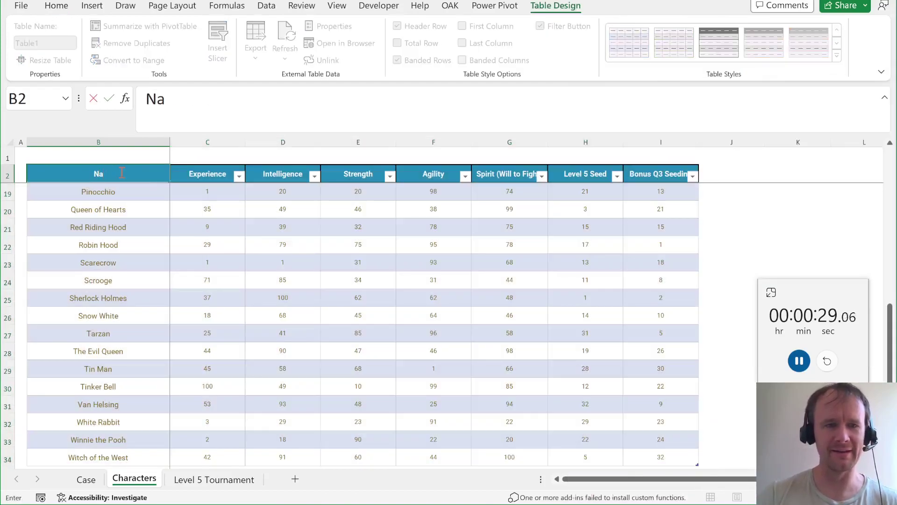
{"action": "type", "text": "me"}
{"action": "key", "text": "Return"}
{"action": "left_click", "coordinate": [120, 173]}
{"action": "key", "text": "ctrl+Page_Up"}
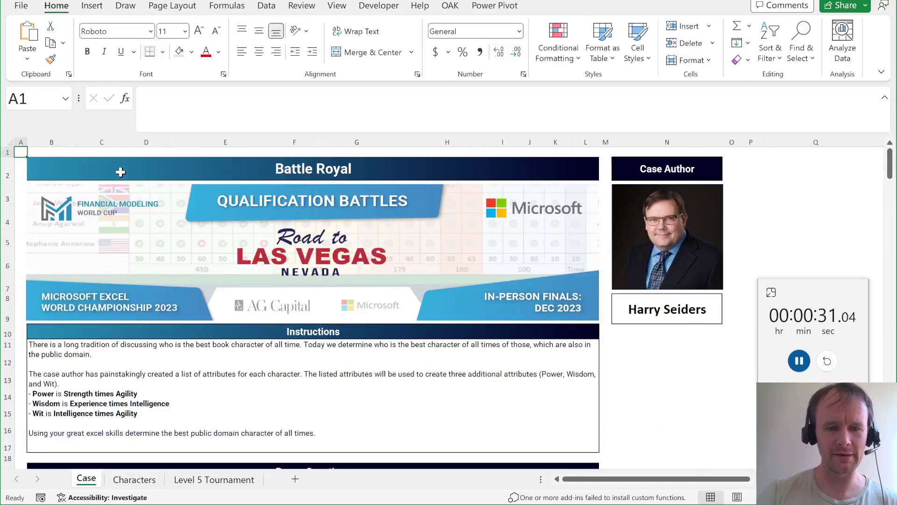
{"action": "key", "text": "ctrl+F3"}
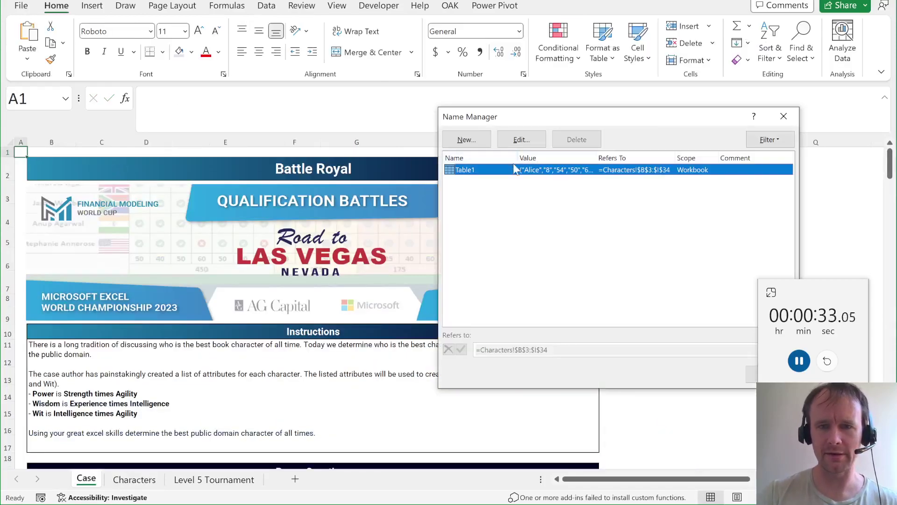
{"action": "key", "text": "Escape"}
Step: Rename the table on the Characters sheet to t
{"action": "key", "text": "ctrl+Page_Down"}
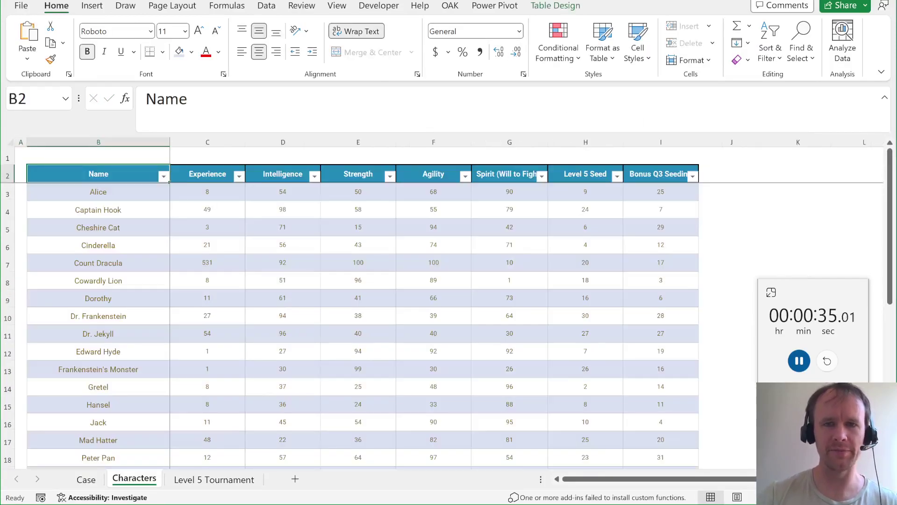
{"action": "left_click", "coordinate": [583, 6]}
{"action": "left_click", "coordinate": [68, 39]}
{"action": "key", "text": "Escape"}
Step: Define the workbook-scoped name getAtt as =LAMBDA(char,att,INDEX(t,XMATCH(char,t[Name]),XMATCH(att,t[#Headers])))
{"action": "key", "text": "ctrl+Page_Up"}
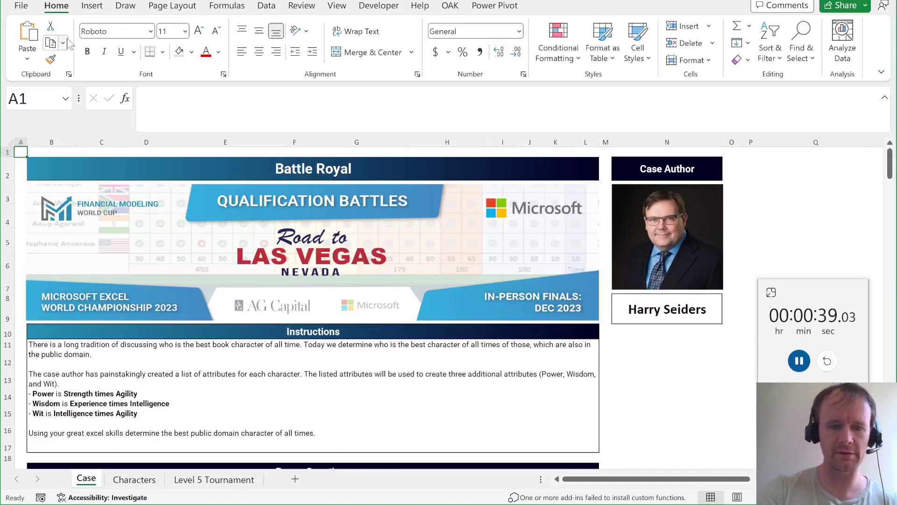
{"action": "key", "text": "ctrl+F3"}
{"action": "left_click", "coordinate": [464, 143]}
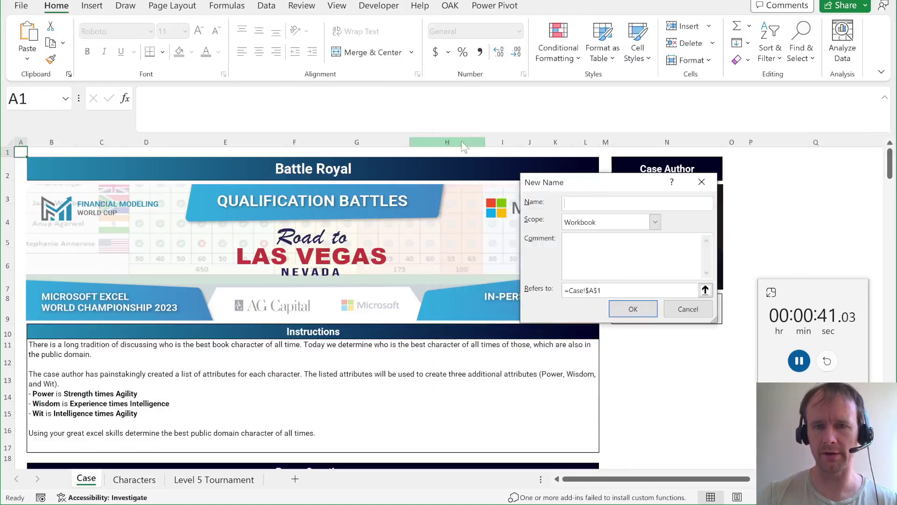
{"action": "type", "text": "getAtt"}
{"action": "key", "text": "Tab"}
{"action": "key", "text": "Tab"}
{"action": "key", "text": "Tab"}
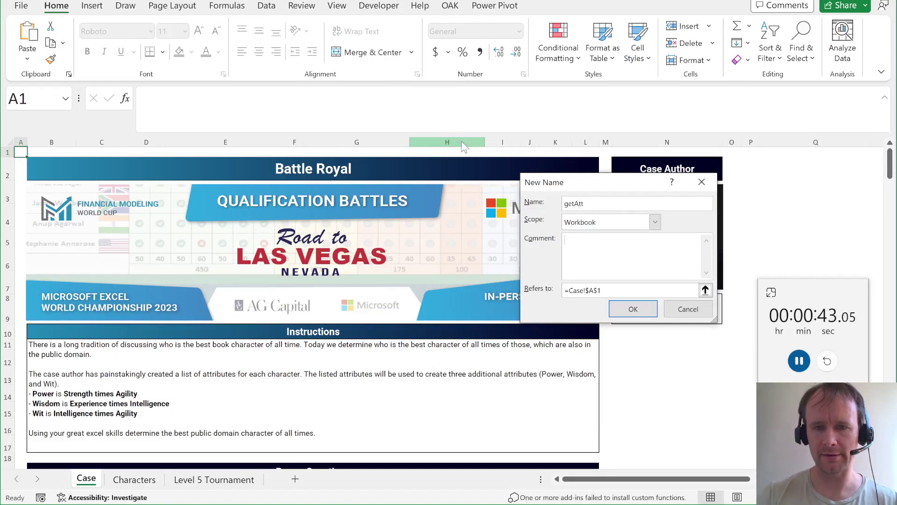
{"action": "type", "text": "=LAMBDA(char,att,INDEX(t,XMATCH(char,t[Name]),XMATCH(att,t[#Headers])))"}
{"action": "key", "text": "Return"}
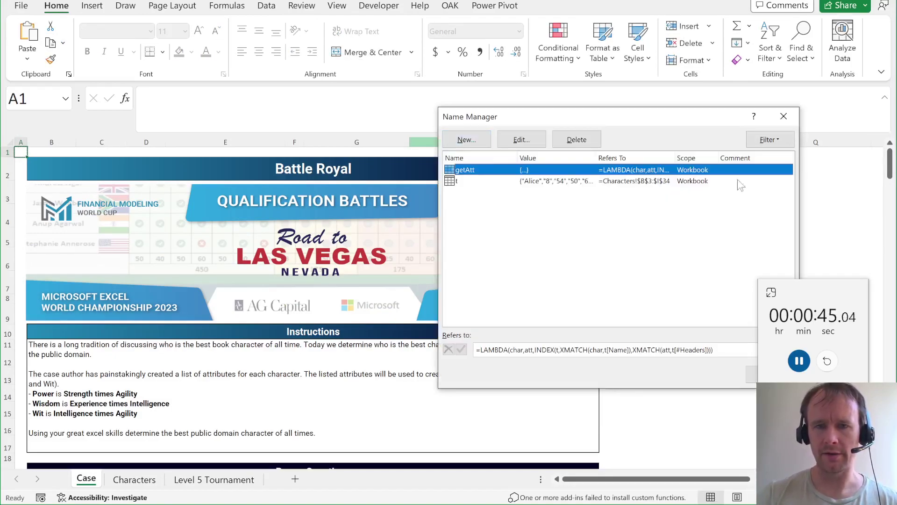
{"action": "left_click", "coordinate": [748, 364]}
Step: Answer the Level 1 games on the Case sheet by entering =getAtt(G38:G47,"Strength") in E38
{"action": "scroll", "coordinate": [309, 317], "scroll_direction": "down", "scroll_amount": 7}
{"action": "left_click", "coordinate": [239, 432]}
{"action": "left_click", "coordinate": [248, 425]}
{"action": "type", "text": "=getAtt("}
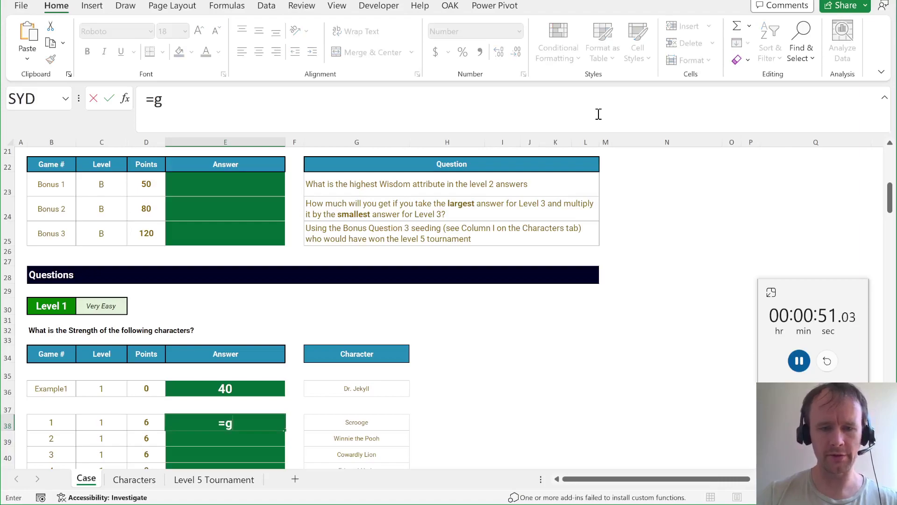
{"action": "key", "text": "Right"}
{"action": "key", "text": "Right"}
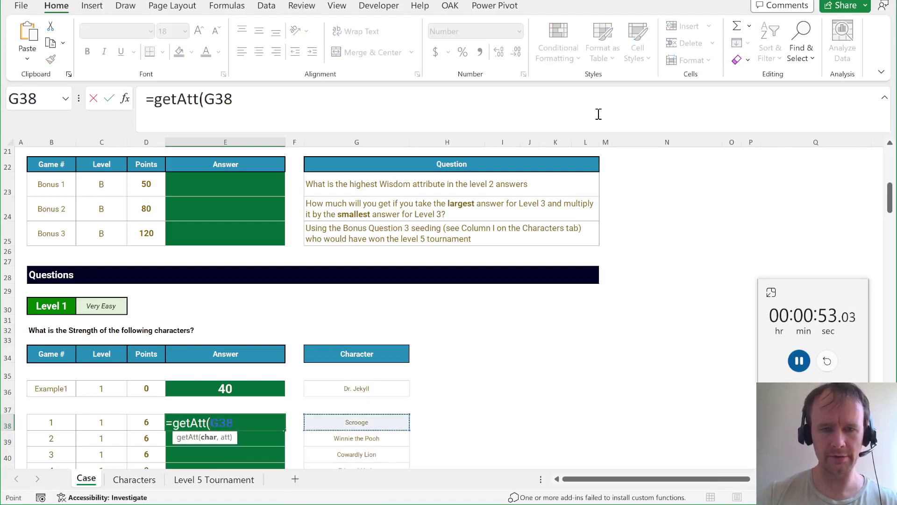
{"action": "key", "text": "ctrl+shift+Down"}
{"action": "type", "text": ",\"Str"}
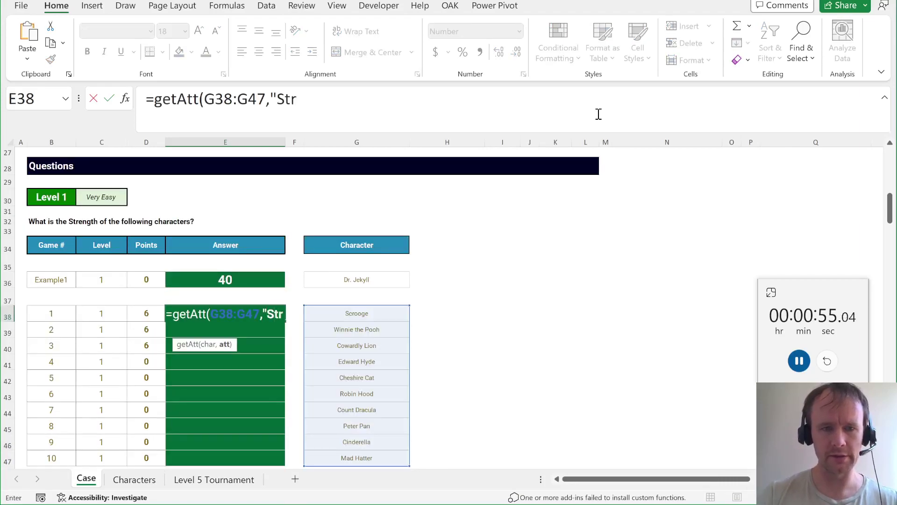
{"action": "type", "text": "ength\")"}
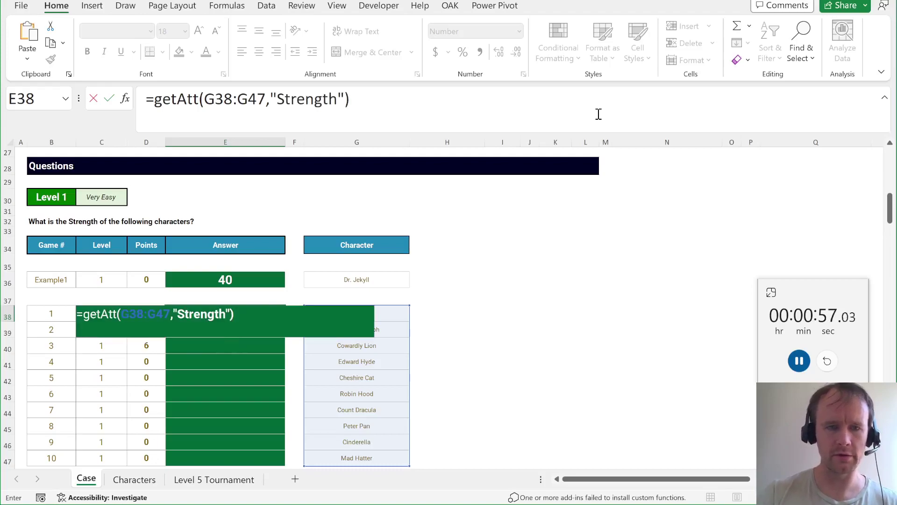
{"action": "key", "text": "Return"}
Step: Fill the Level 2 answers by entering =getAtt(G64:G83,H64:H83) in E64
{"action": "key", "text": "ctrl+Down"}
{"action": "key", "text": "ctrl+Down"}
{"action": "key", "text": "ctrl+Down"}
{"action": "key", "text": "Down"}
{"action": "key", "text": "Down"}
{"action": "key", "text": "Down"}
{"action": "key", "text": "Down"}
{"action": "key", "text": "Down"}
{"action": "key", "text": "Down"}
{"action": "key", "text": "Down"}
{"action": "key", "text": "Down"}
{"action": "key", "text": "Down"}
{"action": "key", "text": "Down"}
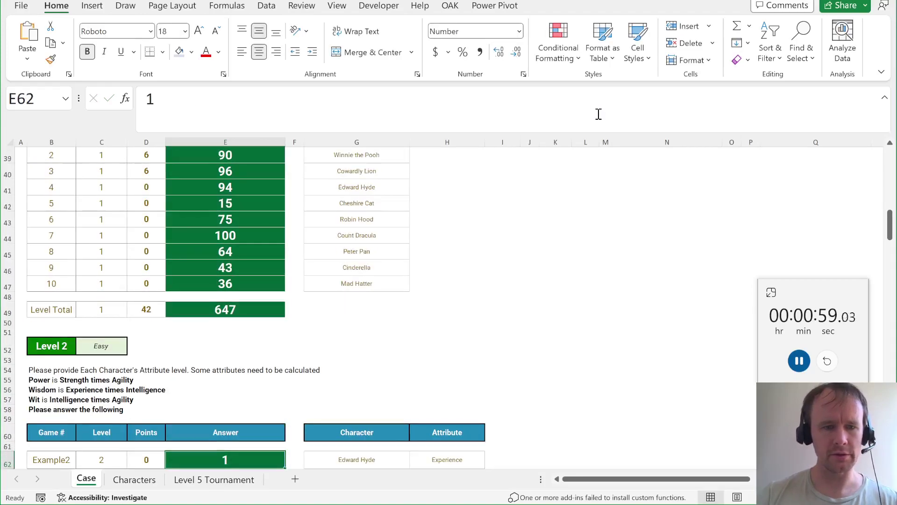
{"action": "key", "text": "Up"}
{"action": "key", "text": "ctrl+Up"}
{"action": "key", "text": "Down"}
{"action": "key", "text": "Down"}
{"action": "type", "text": "=geta"}
{"action": "key", "text": "Tab"}
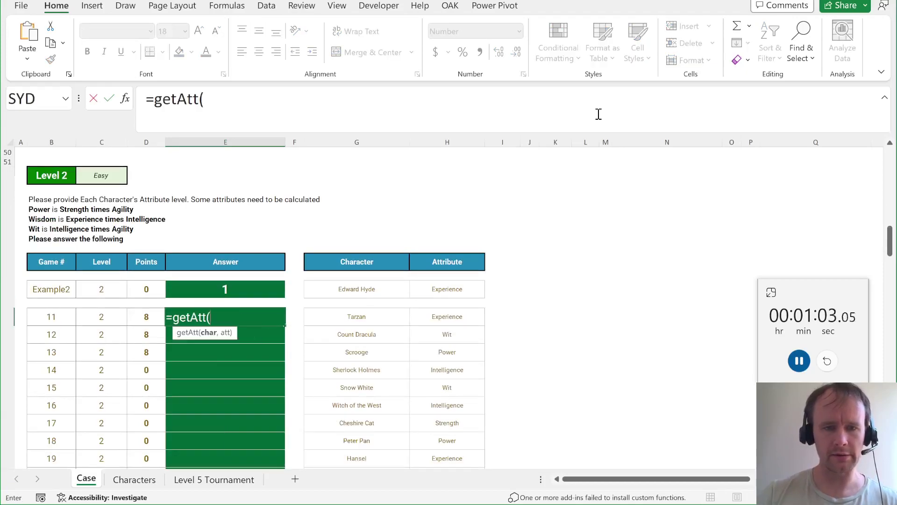
{"action": "key", "text": "Right"}
{"action": "key", "text": "Right"}
{"action": "key", "text": "ctrl+shift+Down"}
{"action": "type", "text": ","}
{"action": "key", "text": "Right"}
{"action": "key", "text": "Right"}
{"action": "key", "text": "Right"}
{"action": "key", "text": "ctrl+shift+Down"}
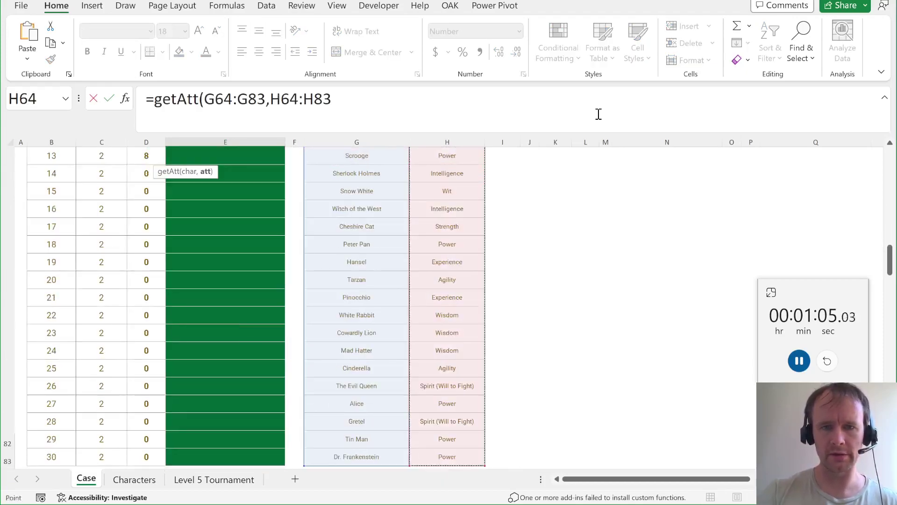
{"action": "key", "text": "Return"}
Step: Review the Level 2 answers against their requested attributes and inspect the formula in E64
{"action": "key", "text": "Up"}
{"action": "key", "text": "Up"}
{"action": "key", "text": "Up"}
{"action": "key", "text": "Down"}
{"action": "key", "text": "Down"}
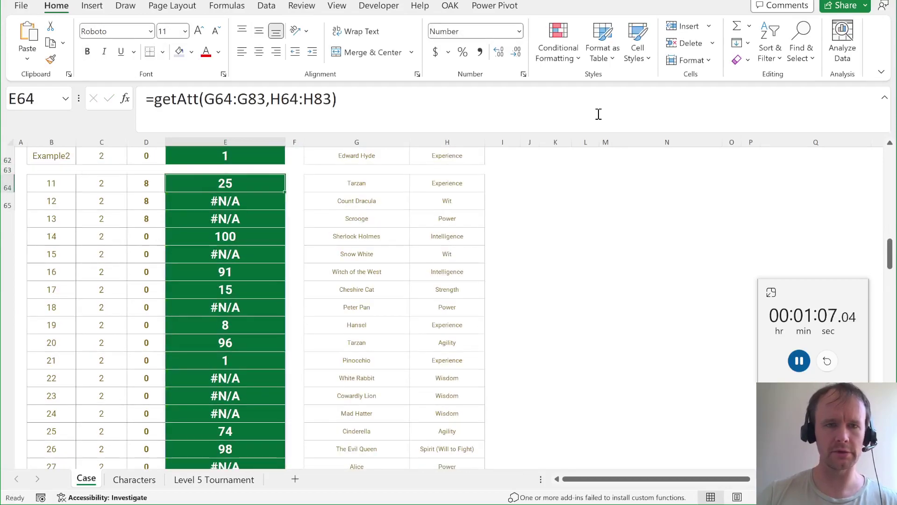
{"action": "left_click", "coordinate": [309, 103]}
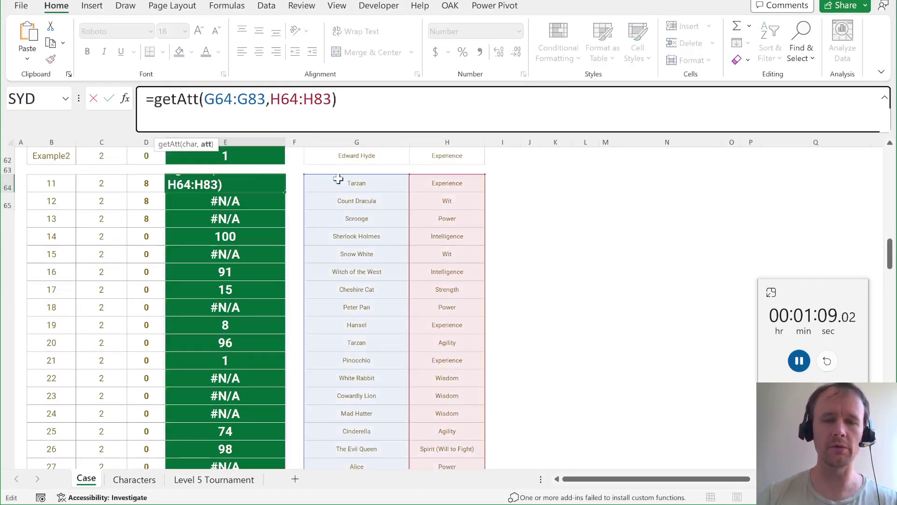
{"action": "key", "text": "Escape"}
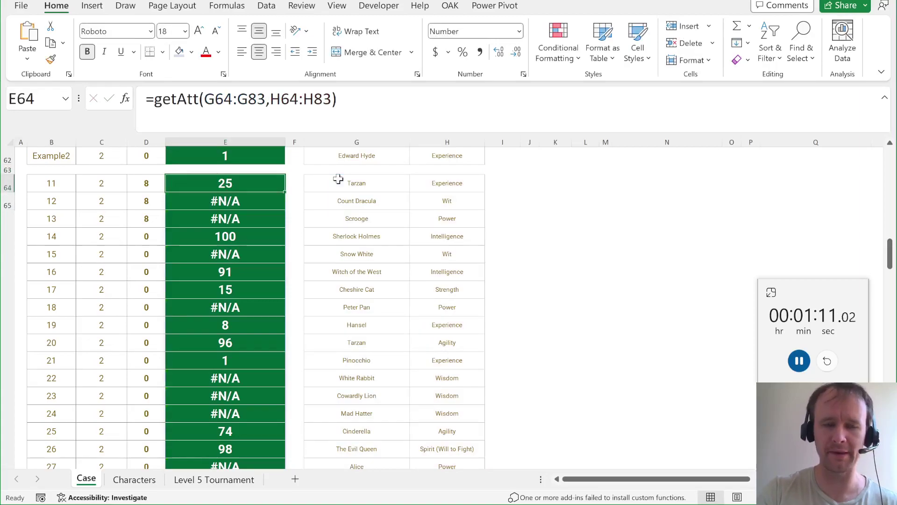
Step: Add three columns headed Power, Wisdom and Wit in J2:L2 of the Characters table, as listed in the case instructions
{"action": "key", "text": "ctrl+Home"}
{"action": "scroll", "coordinate": [226, 372], "scroll_direction": "down", "scroll_amount": 2}
{"action": "key", "text": "ctrl+Page_Down"}
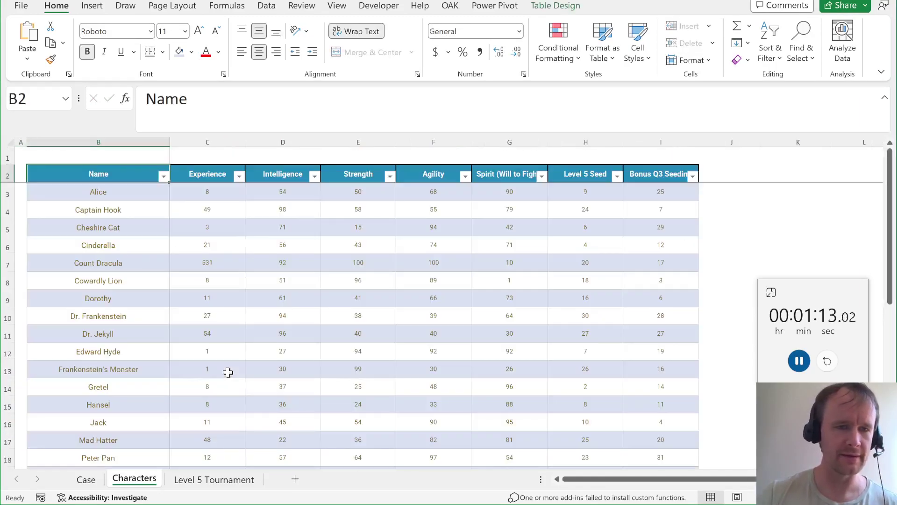
{"action": "left_click", "coordinate": [711, 175]}
{"action": "key", "text": "ctrl+Page_Up"}
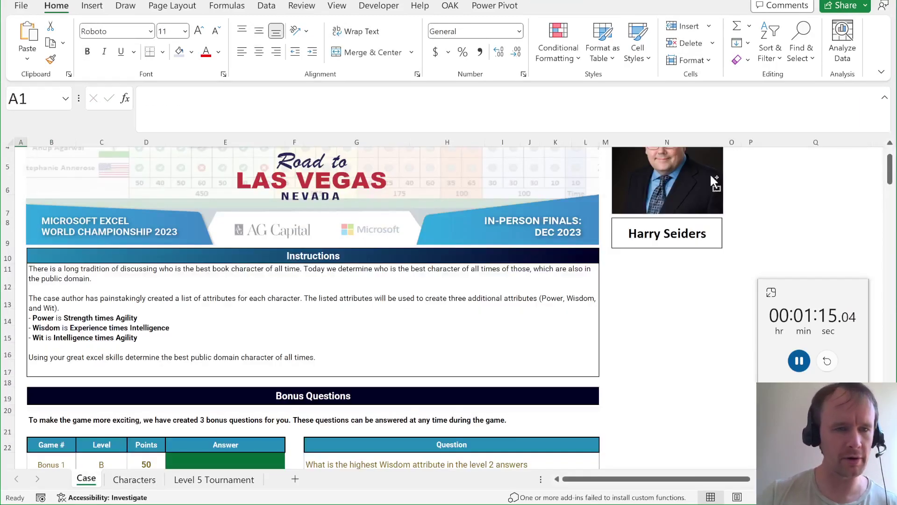
{"action": "key", "text": "ctrl+Page_Down"}
{"action": "type", "text": "Power"}
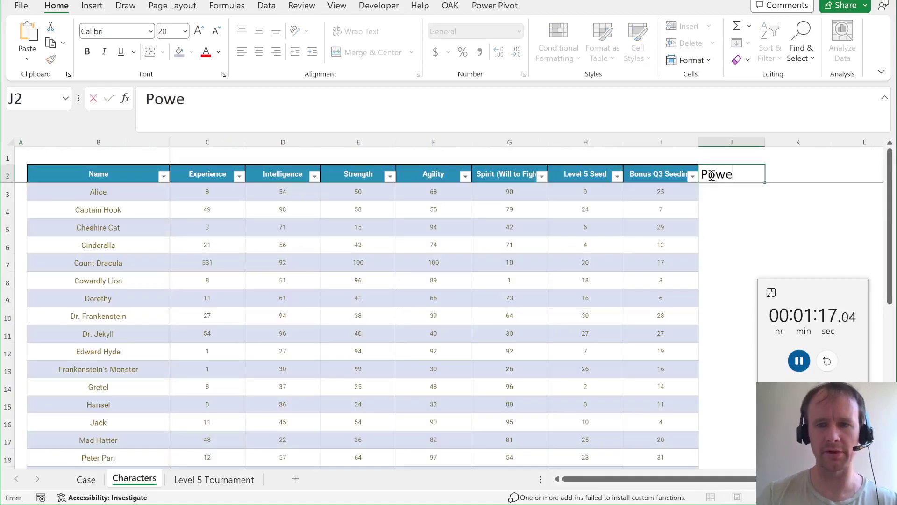
{"action": "key", "text": "Tab"}
{"action": "type", "text": "Wisdom"}
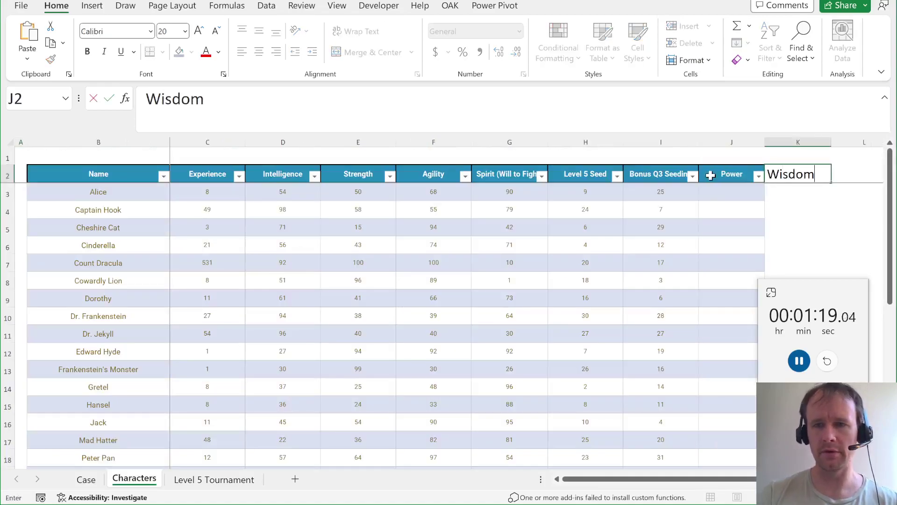
{"action": "key", "text": "Tab"}
{"action": "type", "text": "Wit"}
{"action": "key", "text": "Return"}
Step: Fill the Power column with a formula multiplying each character's Strength by Agility, entered in J3
{"action": "key", "text": "Left"}
{"action": "key", "text": "Left"}
{"action": "key", "text": "ctrl+Page_Up"}
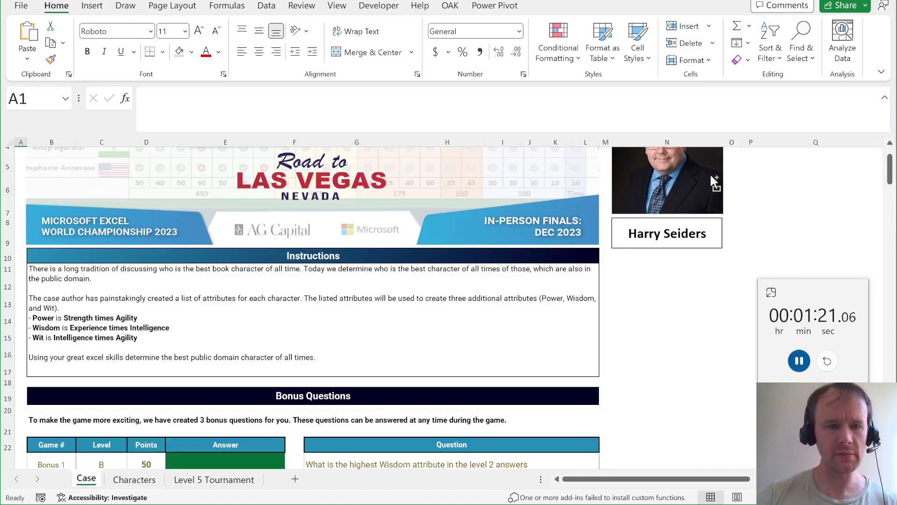
{"action": "key", "text": "ctrl+Page_Down"}
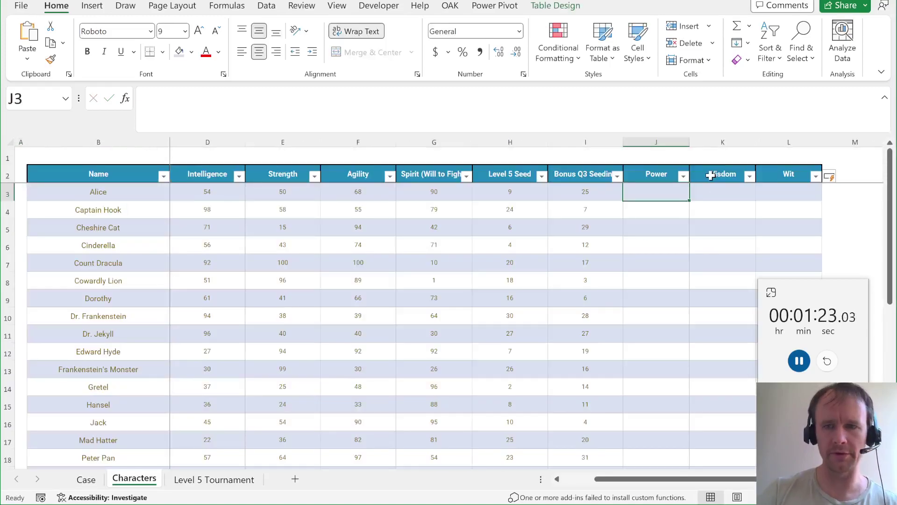
{"action": "type", "text": "="}
{"action": "left_click", "coordinate": [308, 194]}
{"action": "type", "text": "*"}
{"action": "left_click", "coordinate": [372, 196]}
{"action": "key", "text": "Tab"}
{"action": "type", "text": "="}
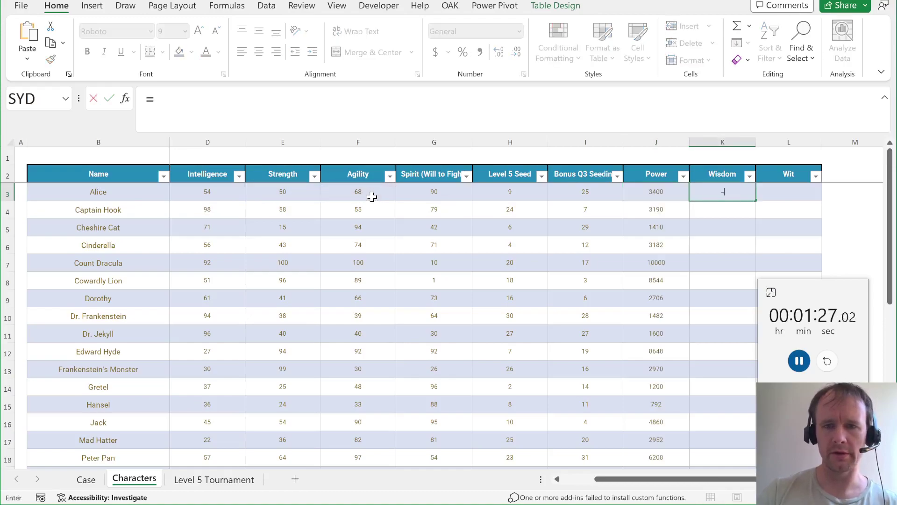
{"action": "left_click", "coordinate": [219, 197]}
{"action": "key", "text": "Left"}
{"action": "type", "text": "*"}
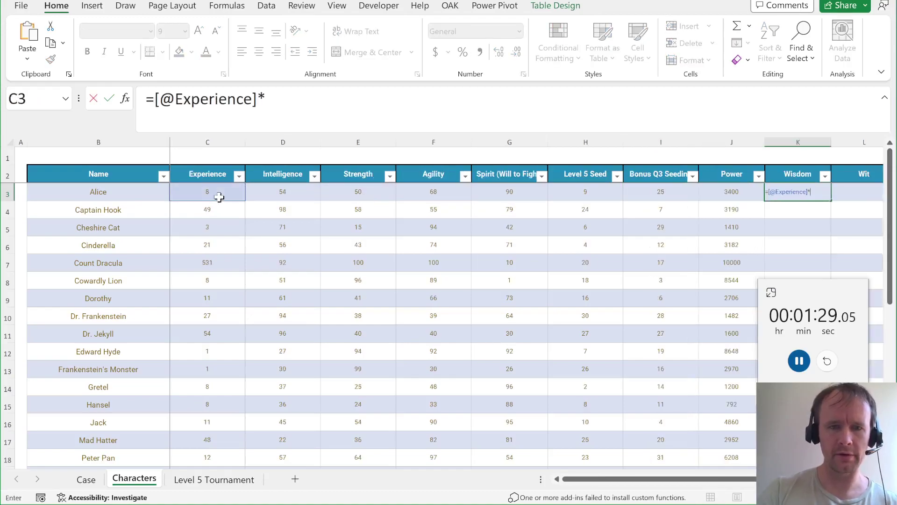
{"action": "left_click", "coordinate": [268, 194]}
{"action": "key", "text": "Tab"}
Step: Fill the Wit column with each character's Intelligence times Agility, entered in L3, and return to the Case sheet
{"action": "key", "text": "ctrl+Page_Up"}
{"action": "key", "text": "ctrl+Page_Down"}
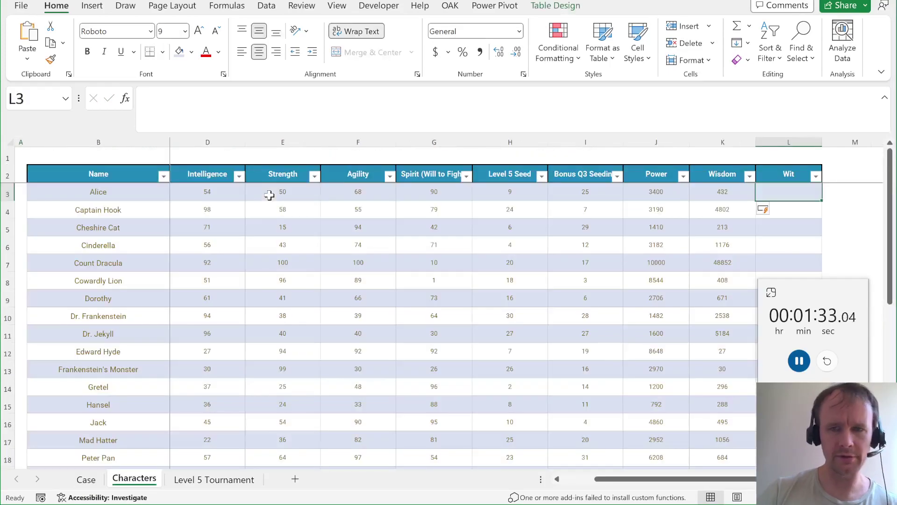
{"action": "type", "text": "="}
{"action": "left_click", "coordinate": [211, 189]}
{"action": "type", "text": "*"}
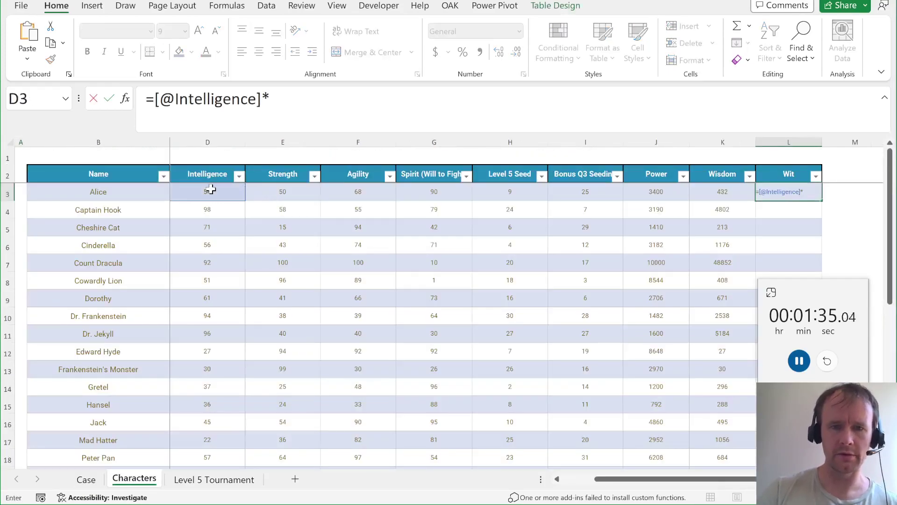
{"action": "left_click", "coordinate": [382, 191]}
{"action": "key", "text": "Tab"}
{"action": "key", "text": "ctrl+Page_Up"}
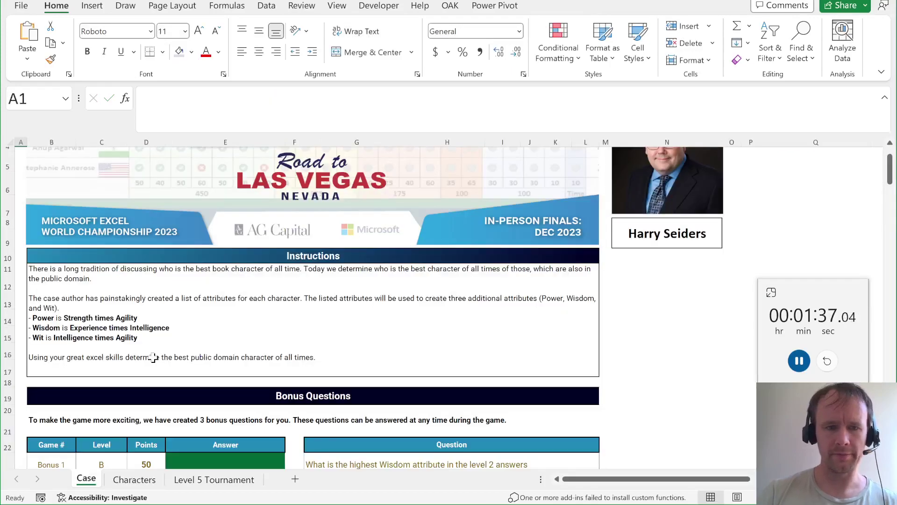
Step: Go to the Level 3 example question and enter the delimiter text "What is the" in H94
{"action": "scroll", "coordinate": [235, 363], "scroll_direction": "down", "scroll_amount": 15}
{"action": "scroll", "coordinate": [235, 363], "scroll_direction": "down", "scroll_amount": 3}
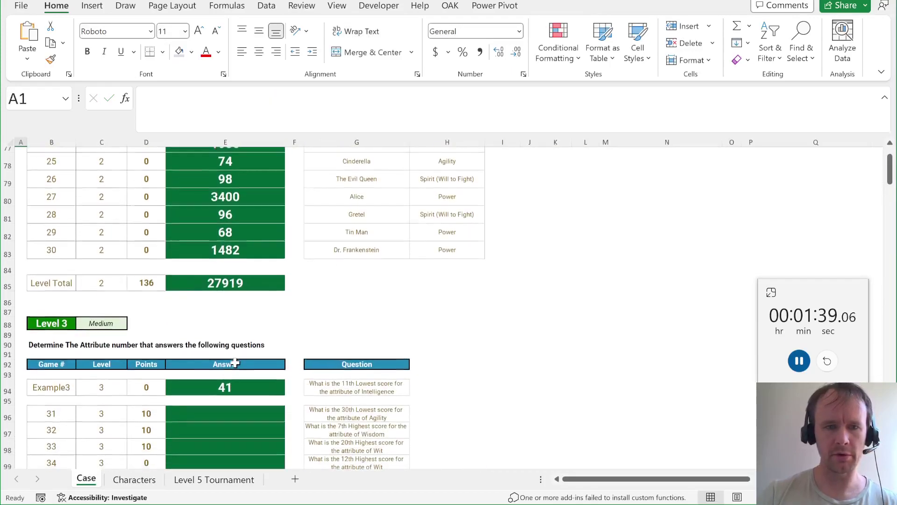
{"action": "left_click", "coordinate": [350, 289]}
{"action": "key", "text": "Right"}
{"action": "key", "text": "Left"}
{"action": "scroll", "coordinate": [405, 329], "scroll_direction": "down", "scroll_amount": 2}
{"action": "scroll", "coordinate": [406, 329], "scroll_direction": "up", "scroll_amount": 1}
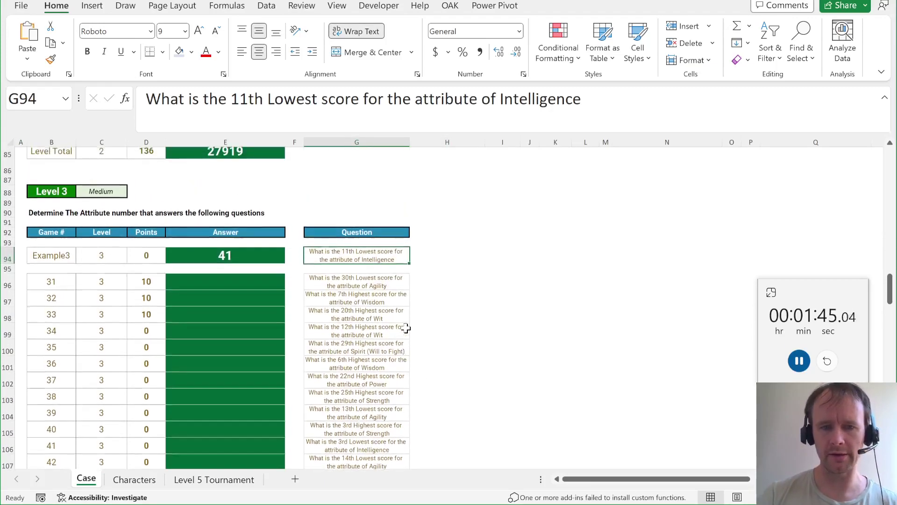
{"action": "left_click_drag", "start_coordinate": [231, 99], "coordinate": [146, 99]}
{"action": "key", "text": "Escape"}
{"action": "key", "text": "Right"}
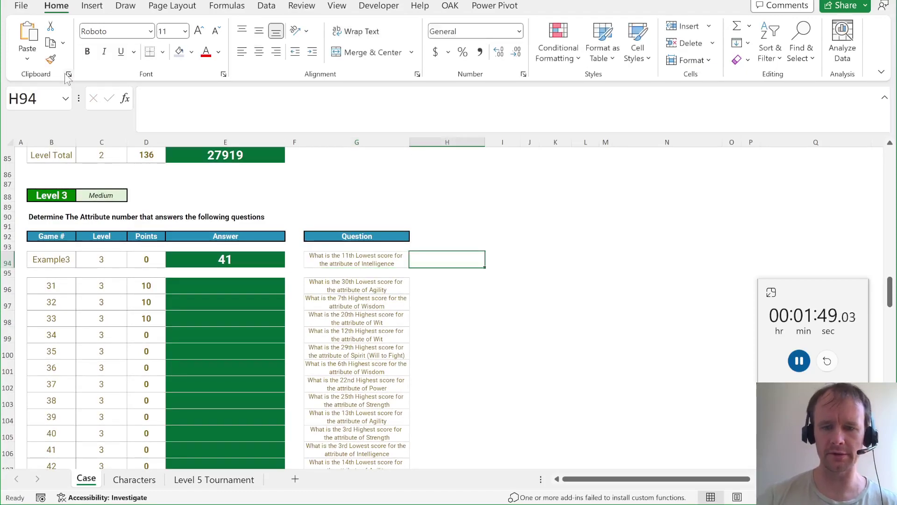
{"action": "type", "text": "What is the"}
{"action": "key", "text": "Return"}
Step: Copy the ordinal suffix "th" from the example question in G94 into H95 as a second delimiter
{"action": "key", "text": "Up"}
{"action": "key", "text": "Left"}
{"action": "left_click_drag", "start_coordinate": [245, 100], "coordinate": [264, 100]}
{"action": "key", "text": "ctrl+c"}
{"action": "key", "text": "Escape"}
{"action": "key", "text": "Right"}
{"action": "key", "text": "Down"}
{"action": "key", "text": "F2"}
{"action": "key", "text": "ctrl+v"}
{"action": "key", "text": "Return"}
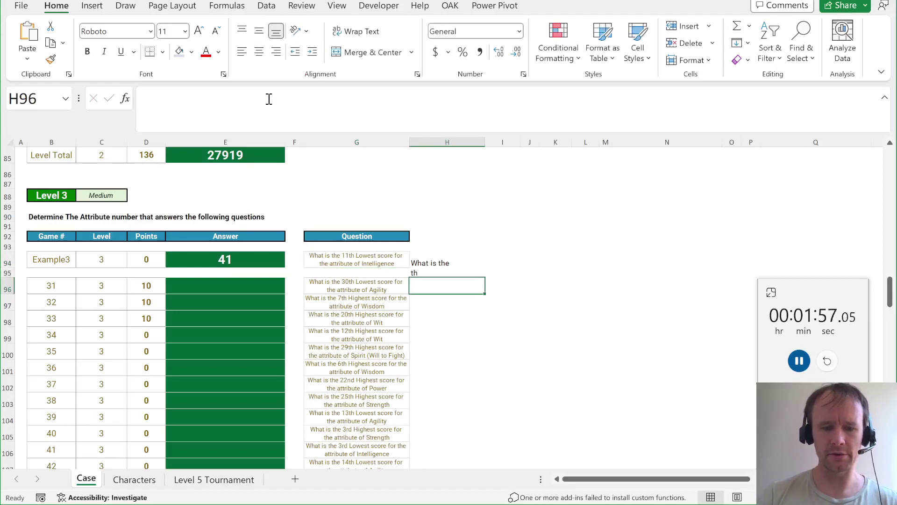
Step: List the remaining ordinal suffixes nd, rd and st as delimiters in H96:H98
{"action": "type", "text": "nd"}
{"action": "key", "text": "Return"}
{"action": "type", "text": "rd"}
{"action": "key", "text": "Return"}
{"action": "type", "text": "st"}
{"action": "key", "text": "Return"}
{"action": "key", "text": "Up"}
{"action": "key", "text": "Up"}
{"action": "key", "text": "F2"}
{"action": "key", "text": "Return"}
{"action": "key", "text": "Up"}
{"action": "key", "text": "Up"}
{"action": "key", "text": "Up"}
{"action": "key", "text": "Up"}
{"action": "key", "text": "Left"}
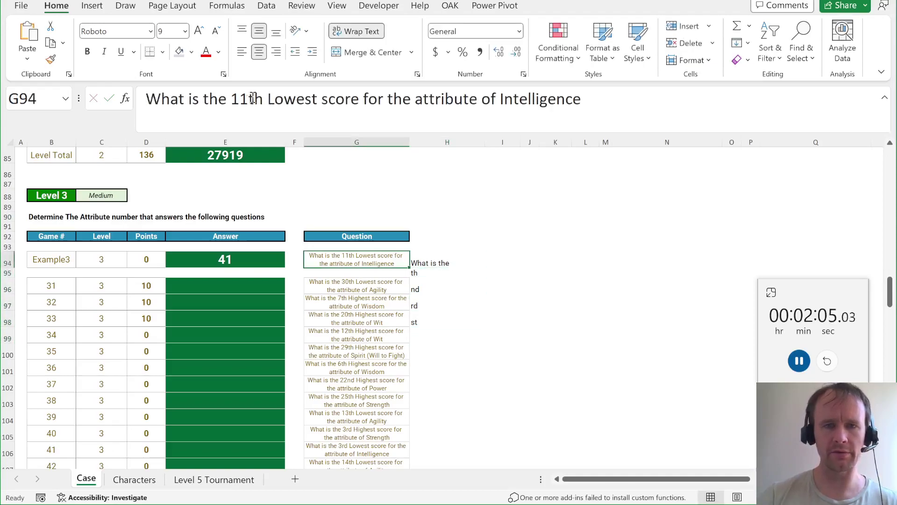
Step: Copy " score for the attribute of" from the example question into H99 as the last delimiter
{"action": "left_click_drag", "start_coordinate": [321, 105], "coordinate": [503, 120]}
{"action": "key", "text": "Escape"}
{"action": "key", "text": "Right"}
{"action": "key", "text": "Down"}
{"action": "key", "text": "Down"}
{"action": "key", "text": "Down"}
{"action": "key", "text": "Down"}
{"action": "key", "text": "Down"}
{"action": "left_click", "coordinate": [501, 120]}
{"action": "key", "text": "ctrl+v"}
{"action": "key", "text": "Return"}
{"action": "key", "text": "Up"}
{"action": "key", "text": "Up"}
{"action": "key", "text": "Up"}
{"action": "key", "text": "Up"}
{"action": "key", "text": "Up"}
{"action": "key", "text": "Up"}
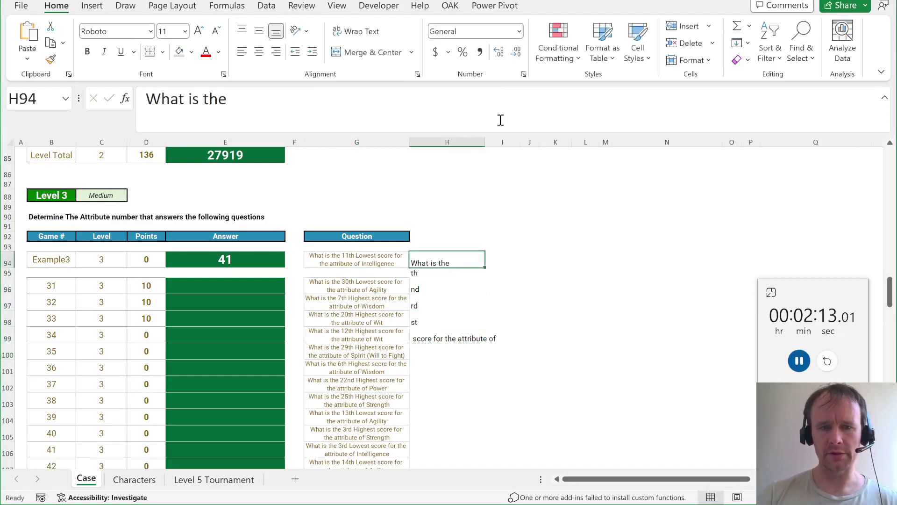
Step: Split the example question by the delimiter list with =TEXTSPLIT(G94,$H$94:$H$99) in I94
{"action": "key", "text": "Right"}
{"action": "type", "text": "=texts"}
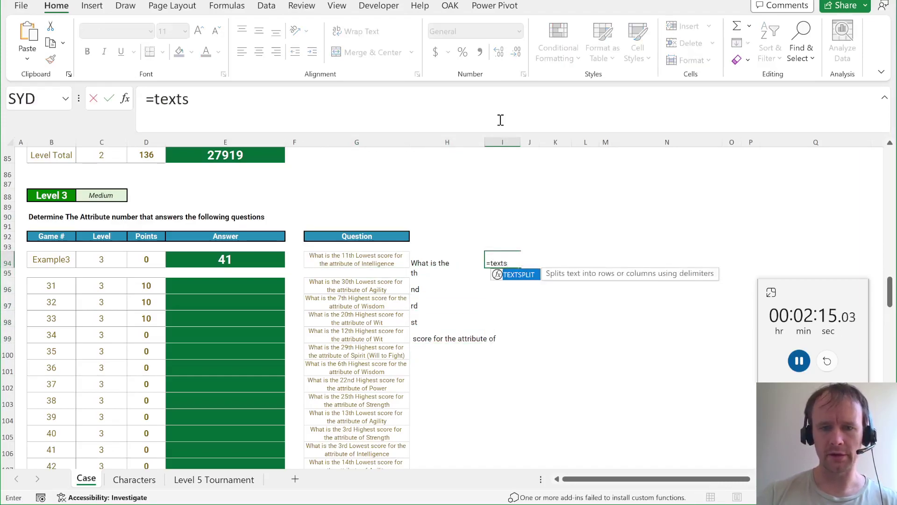
{"action": "key", "text": "Tab"}
{"action": "key", "text": "Left"}
{"action": "key", "text": "Left"}
{"action": "key", "text": "Left"}
{"action": "key", "text": "Right"}
{"action": "type", "text": ","}
{"action": "key", "text": "Left"}
{"action": "key", "text": "shift+Down"}
{"action": "key", "text": "shift+Down"}
{"action": "key", "text": "shift+Down"}
{"action": "key", "text": "shift+Down"}
{"action": "key", "text": "shift+Down"}
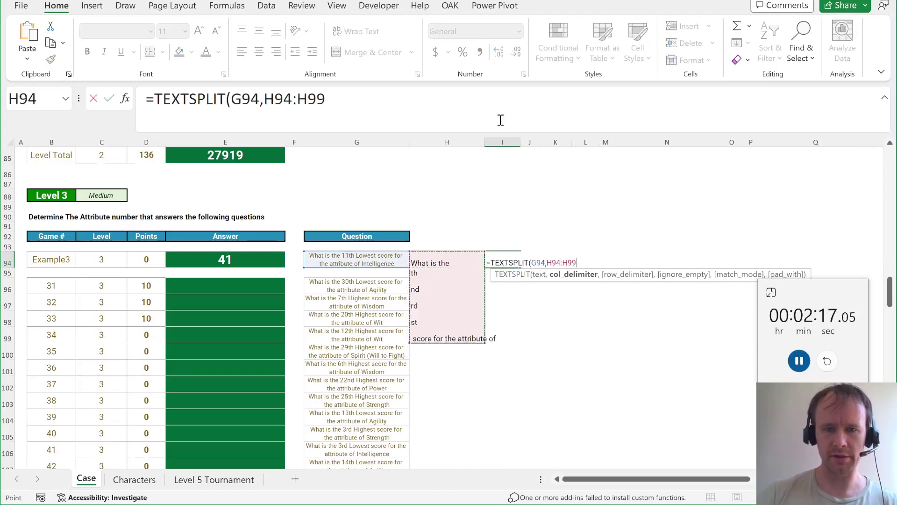
{"action": "key", "text": "F4"}
{"action": "type", "text": ")("}
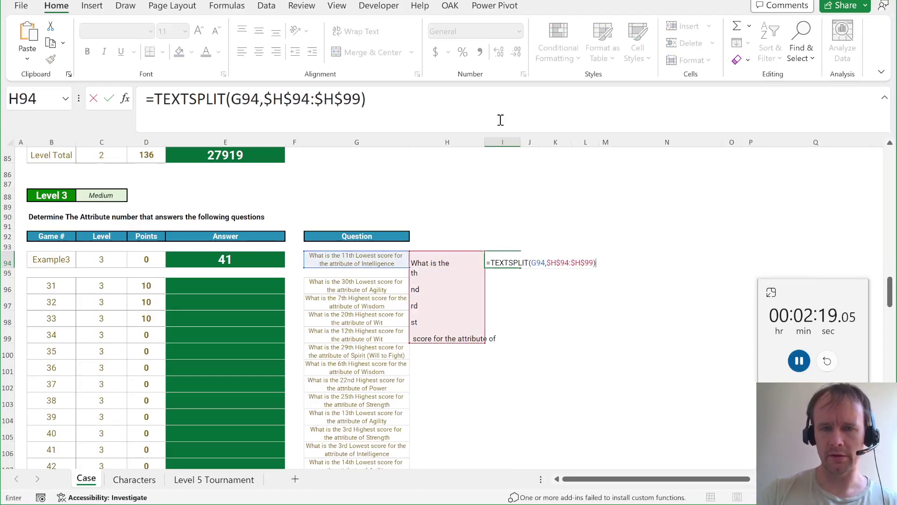
{"action": "key", "text": "ctrl+Return"}
Step: Remove the leading space from the "score for the attribute of" delimiter in H99
{"action": "key", "text": "Left"}
{"action": "key", "text": "Down"}
{"action": "key", "text": "Left"}
{"action": "key", "text": "Right"}
{"action": "key", "text": "Down"}
{"action": "key", "text": "Down"}
{"action": "key", "text": "Down"}
{"action": "key", "text": "Down"}
{"action": "key", "text": "F2"}
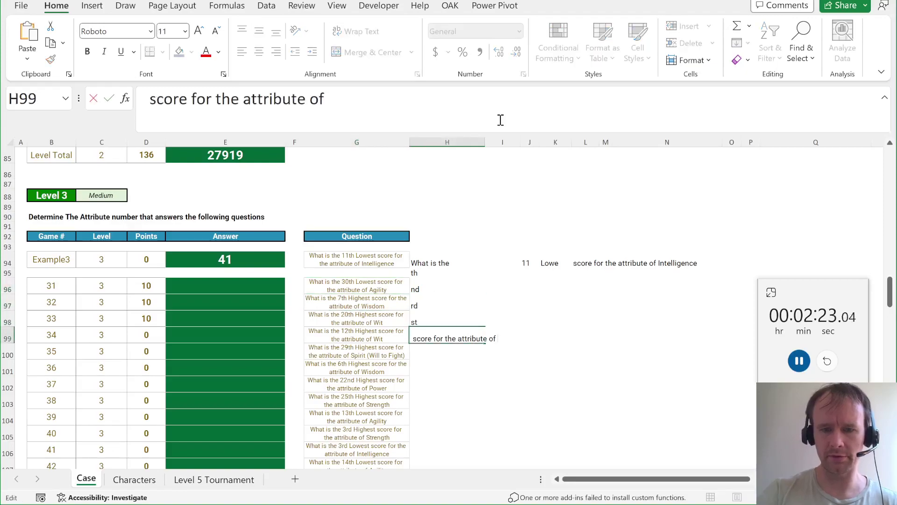
{"action": "key", "text": "Delete"}
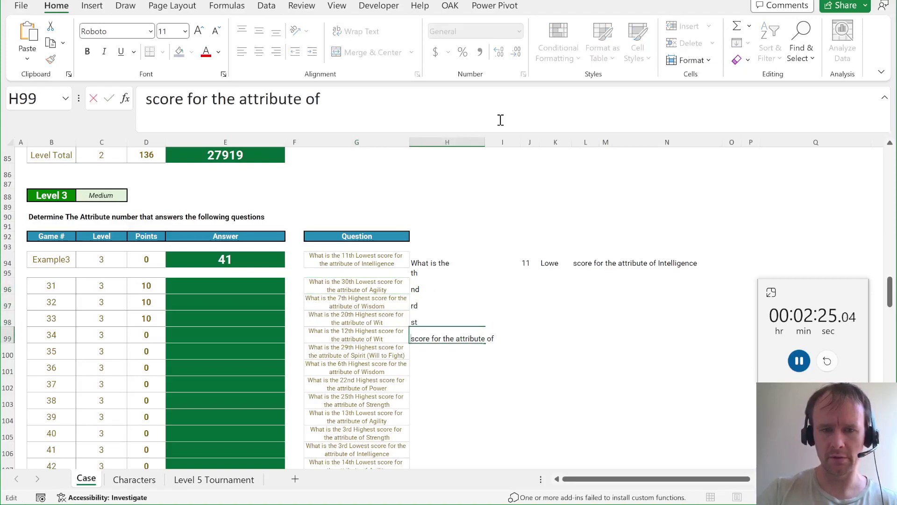
{"action": "key", "text": "Return"}
Step: Compare the split pieces in row 94 with the delimiter list and the example question's wording
{"action": "key", "text": "Up"}
{"action": "key", "text": "Up"}
{"action": "key", "text": "Up"}
{"action": "key", "text": "Up"}
{"action": "key", "text": "Up"}
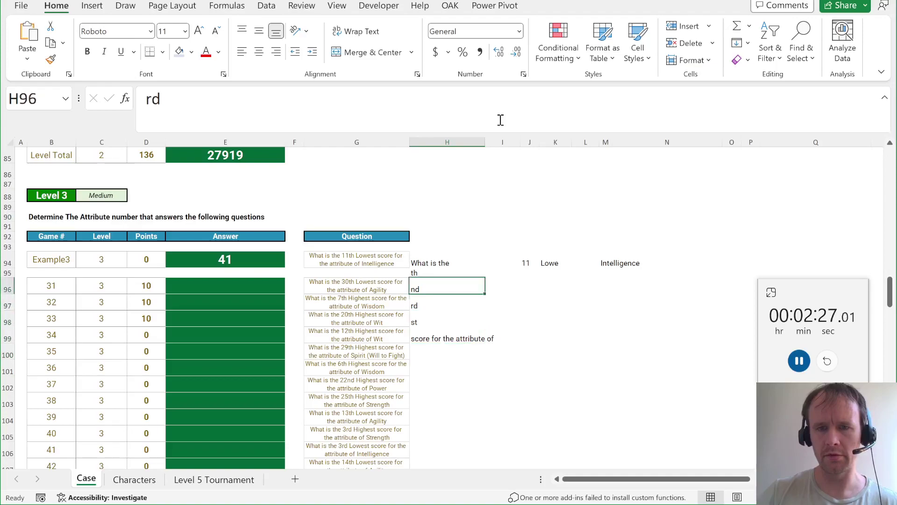
{"action": "key", "text": "Up"}
{"action": "key", "text": "Right"}
{"action": "key", "text": "Right"}
{"action": "key", "text": "Right"}
{"action": "key", "text": "Left"}
{"action": "key", "text": "Left"}
{"action": "key", "text": "Left"}
{"action": "key", "text": "Down"}
{"action": "key", "text": "Down"}
{"action": "key", "text": "Left"}
{"action": "key", "text": "Up"}
{"action": "key", "text": "Up"}
{"action": "key", "text": "Left"}
{"action": "key", "text": "Right"}
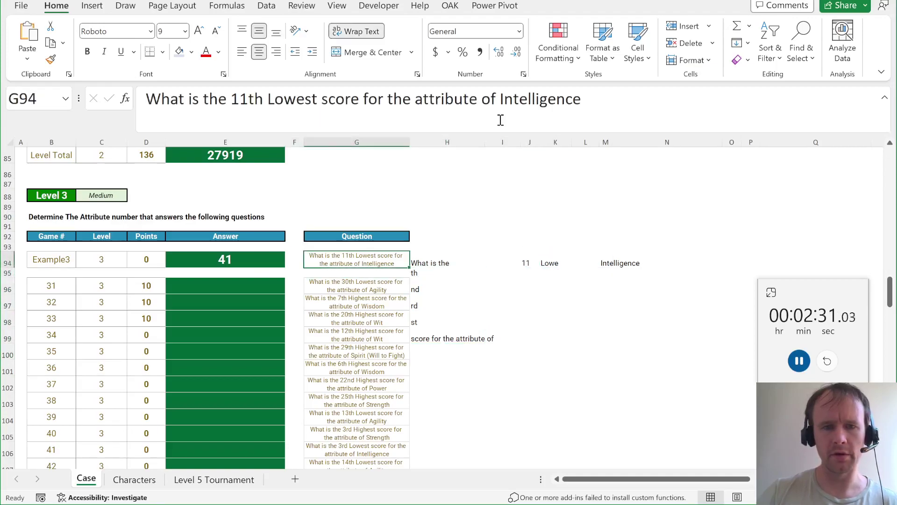
Step: Search the Level 3 questions in column G for "1st" to check whether the "st" delimiter is needed
{"action": "left_click", "coordinate": [426, 321]}
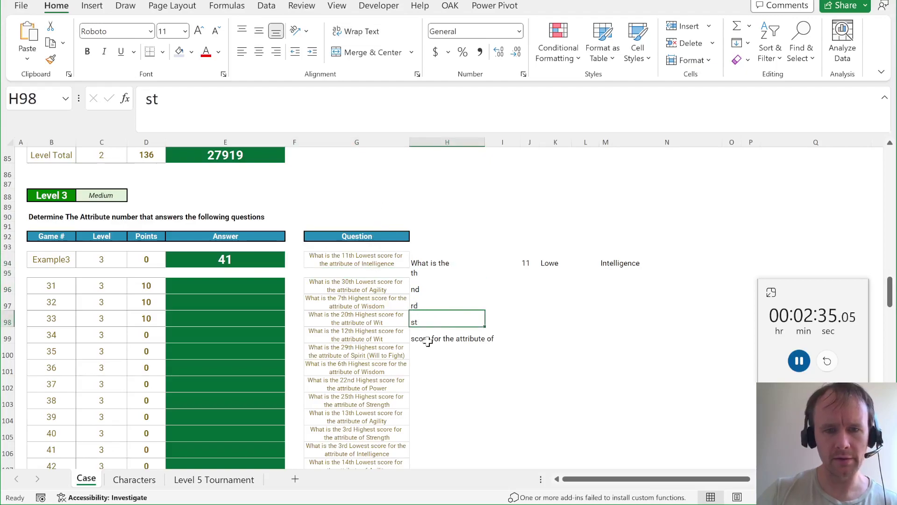
{"action": "left_click", "coordinate": [380, 315]}
{"action": "key", "text": "Up"}
{"action": "key", "text": "Up"}
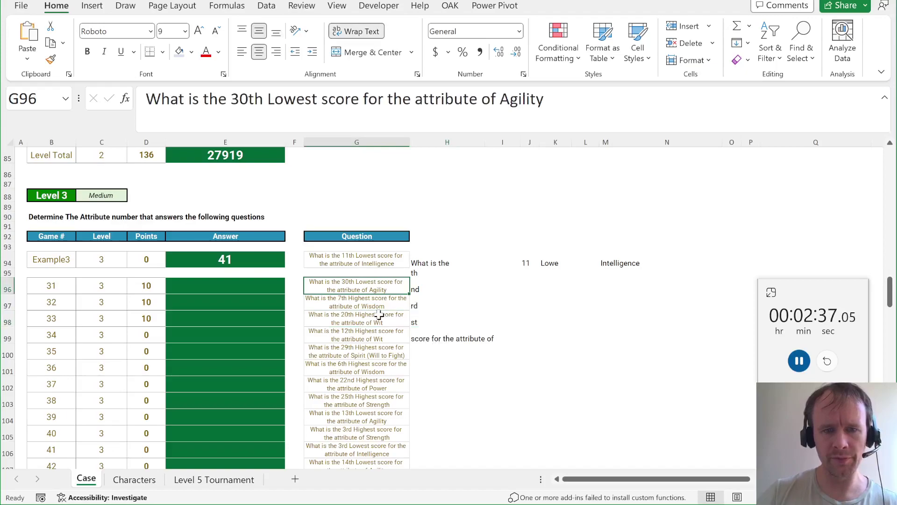
{"action": "key", "text": "ctrl+shift+Down"}
{"action": "key", "text": "ctrl+f"}
{"action": "type", "text": "1"}
{"action": "type", "text": "st"}
{"action": "key", "text": "Return"}
{"action": "key", "text": "Return"}
Step: Move "score for the attribute of" from H99 into H98, replacing the "st" delimiter
{"action": "key", "text": "Right"}
{"action": "key", "text": "Down"}
{"action": "key", "text": "Down"}
{"action": "key", "text": "Down"}
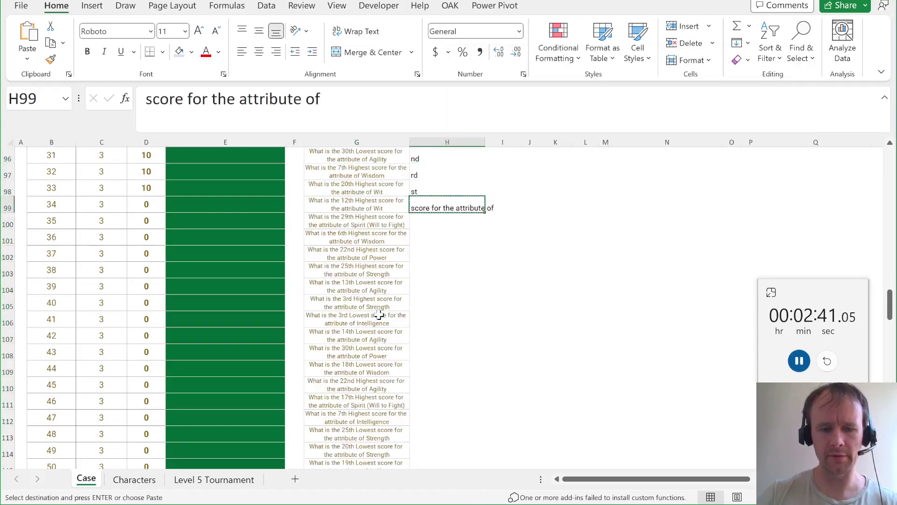
{"action": "key", "text": "Up"}
{"action": "key", "text": "Up"}
{"action": "key", "text": "Up"}
{"action": "key", "text": "Up"}
{"action": "key", "text": "Up"}
{"action": "key", "text": "Up"}
{"action": "key", "text": "Up"}
{"action": "key", "text": "Down"}
{"action": "key", "text": "Down"}
{"action": "key", "text": "Right"}
{"action": "key", "text": "Right"}
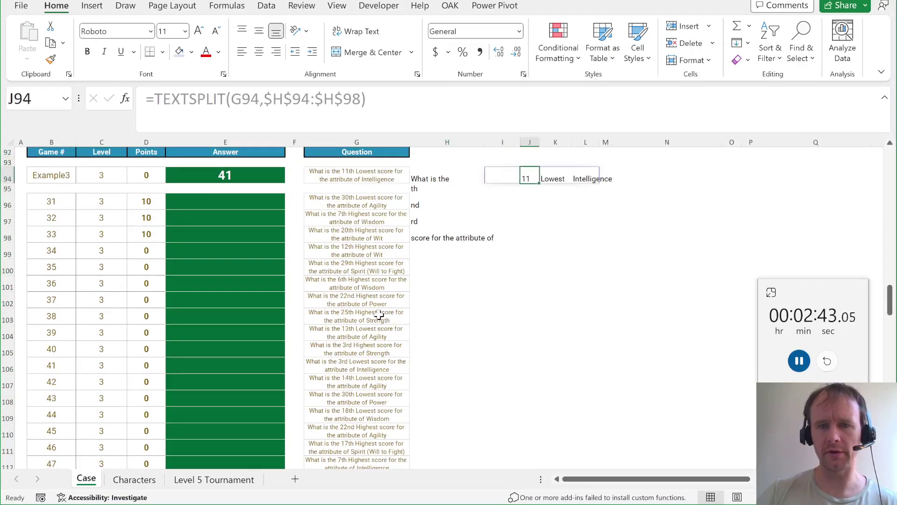
Step: Make the TEXTSPLIT formula in I94 ignore empty pieces, leaving its row delimiter blank
{"action": "key", "text": "Left"}
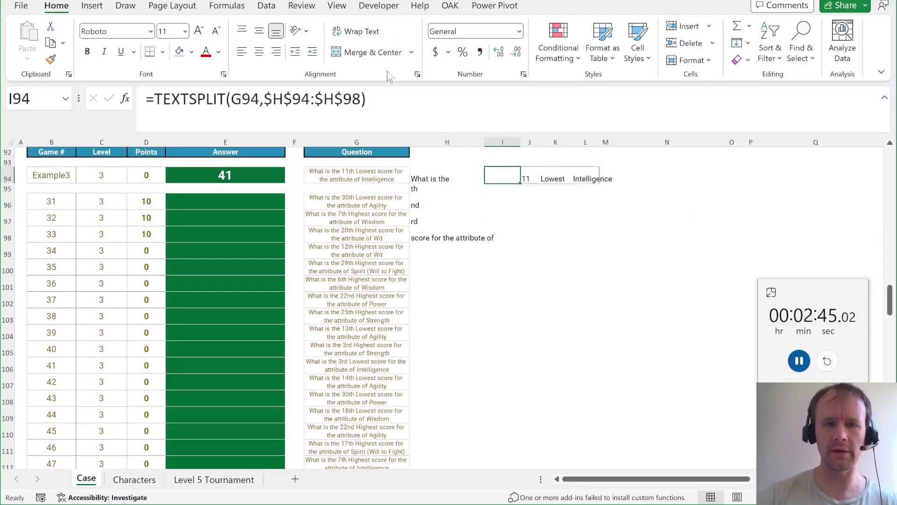
{"action": "left_click", "coordinate": [365, 100]}
{"action": "type", "text": ",,"}
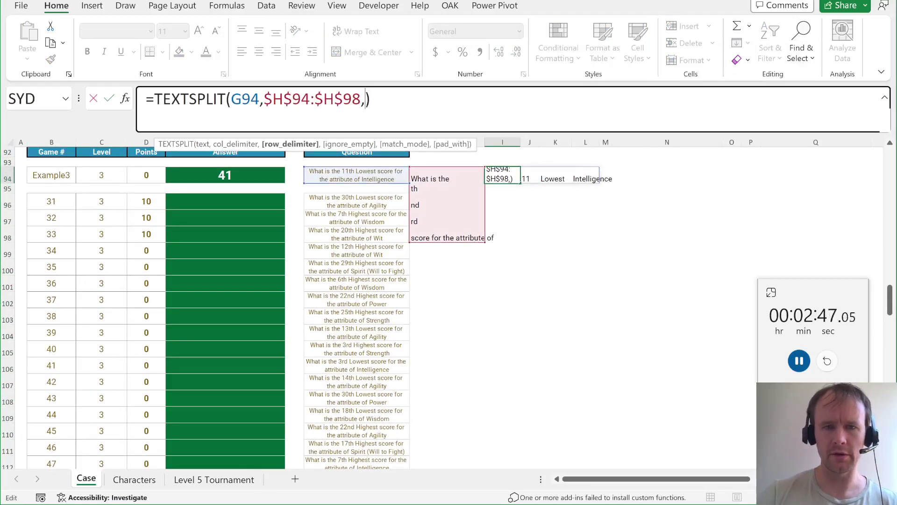
{"action": "key", "text": "Tab"}
{"action": "key", "text": "ctrl+Return"}
Step: Start a LET formula in L94 that defines col as XLOOKUP(K94,t[#Headers],t)
{"action": "key", "text": "Right"}
{"action": "key", "text": "Right"}
{"action": "key", "text": "Right"}
{"action": "type", "text": "="}
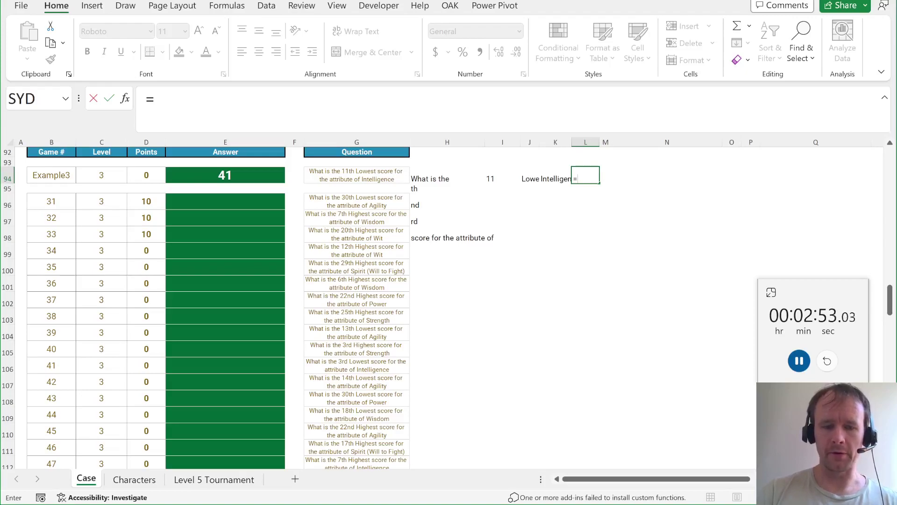
{"action": "type", "text": "let"}
{"action": "key", "text": "Tab"}
{"action": "type", "text": "col,xl"}
{"action": "key", "text": "Tab"}
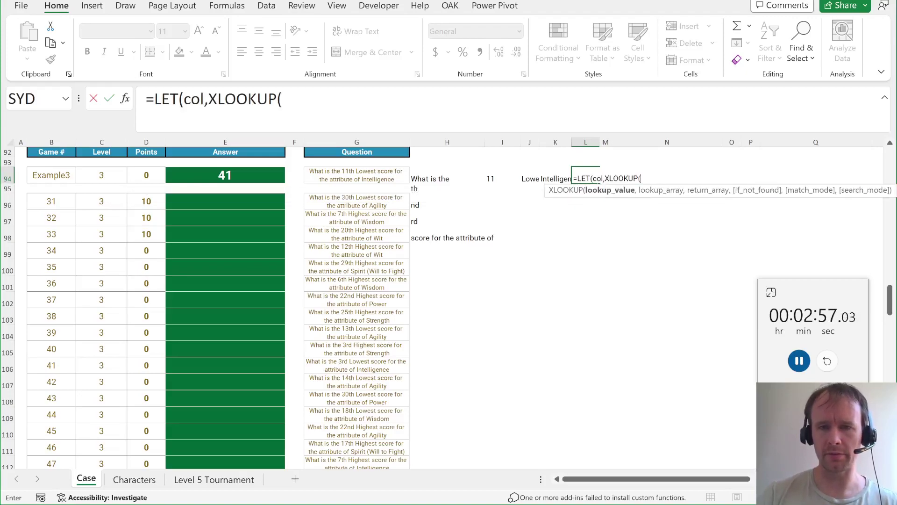
{"action": "left_click", "coordinate": [555, 178]}
{"action": "type", "text": ","}
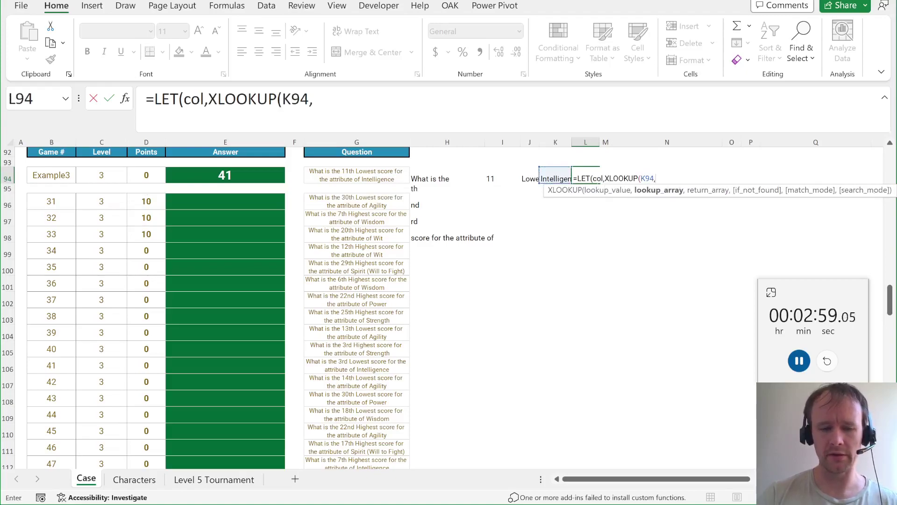
{"action": "type", "text": "t[3h"}
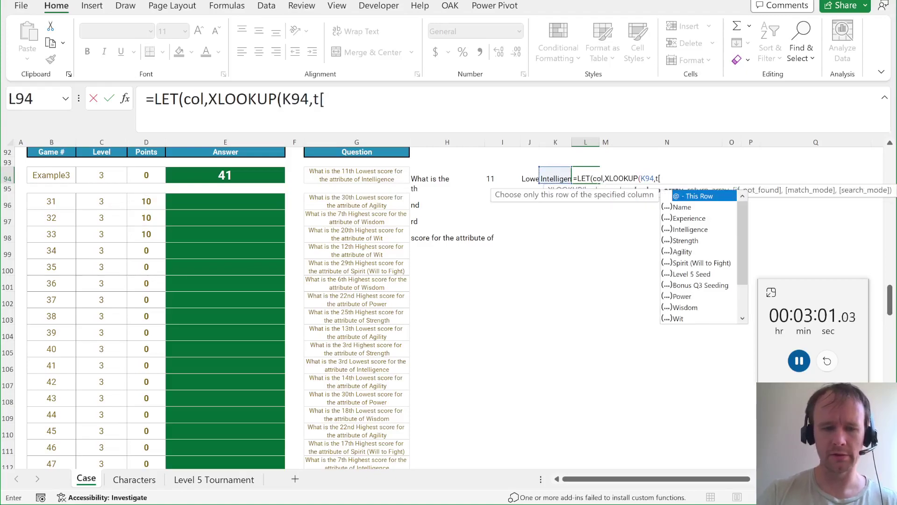
{"action": "key", "text": "BackSpace"}
{"action": "key", "text": "BackSpace"}
{"action": "type", "text": "#h"}
{"action": "key", "text": "Tab"}
{"action": "type", "text": ","}
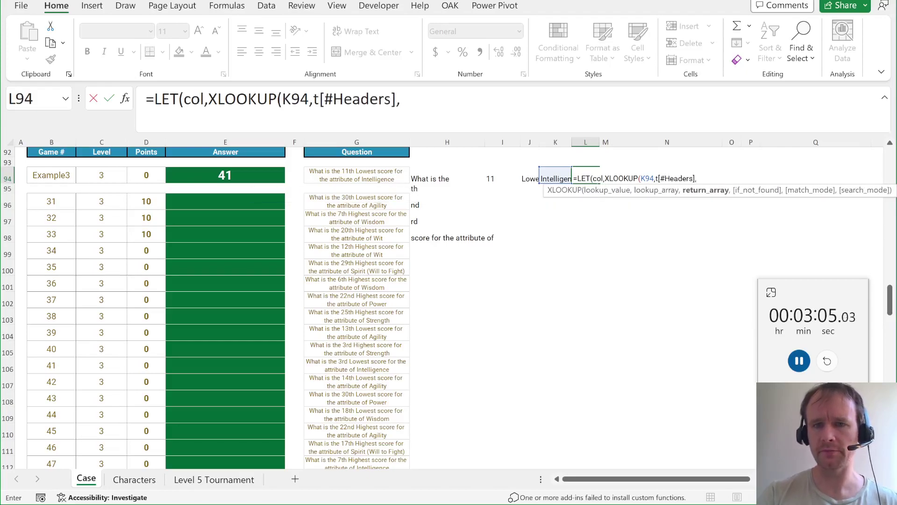
{"action": "type", "text": "t),"}
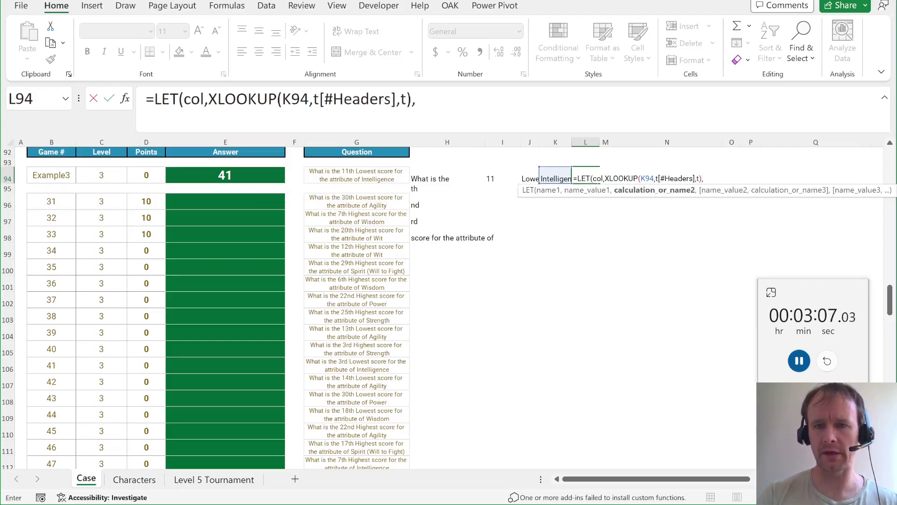
Step: Add an IF to the L94 formula that returns SMALL(col,I94) when J94="Lowest"
{"action": "type", "text": "if"}
{"action": "key", "text": "Tab"}
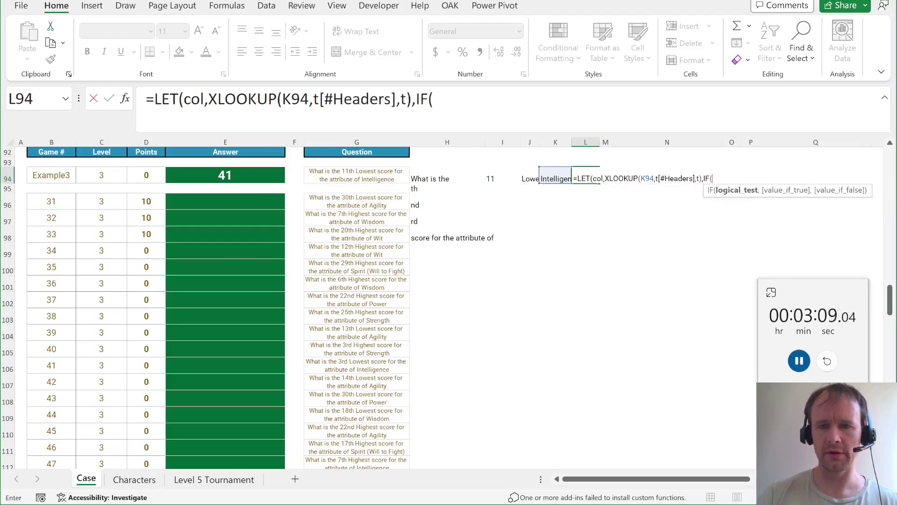
{"action": "key", "text": "Left"}
{"action": "key", "text": "Left"}
{"action": "type", "text": "=\"Lowe"}
{"action": "key", "text": "BackSpace"}
{"action": "type", "text": "west\",small"}
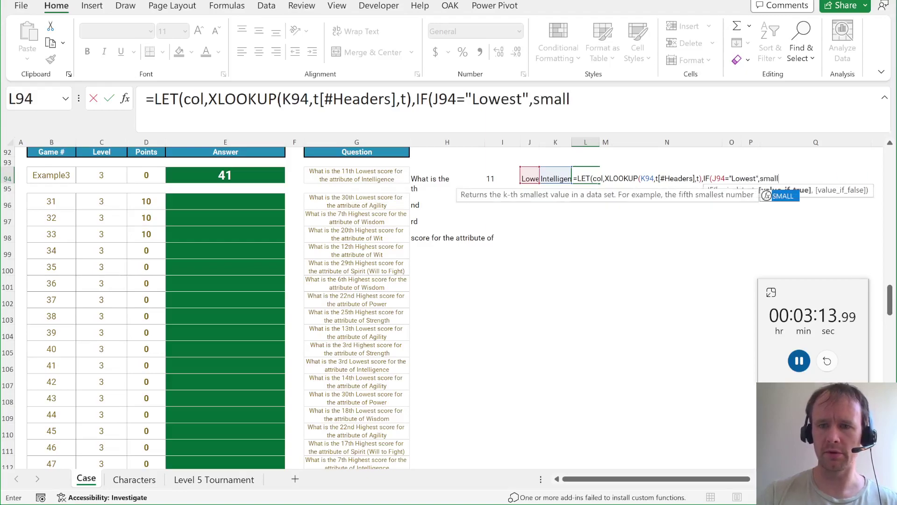
{"action": "key", "text": "Tab"}
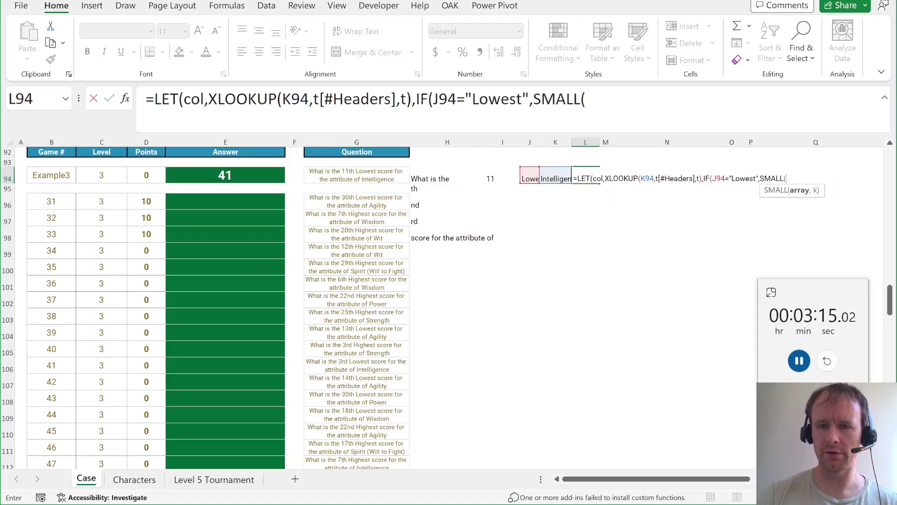
{"action": "type", "text": "col,"}
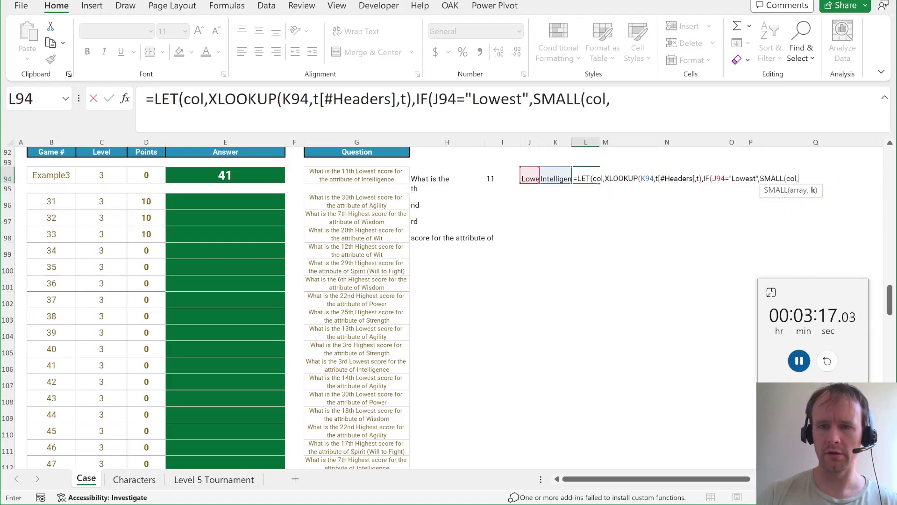
{"action": "key", "text": "Left"}
{"action": "key", "text": "Left"}
{"action": "key", "text": "Left"}
Step: Finish the L94 formula with LARGE(col,I94) as the IF's alternative result
{"action": "type", "text": "),larg"}
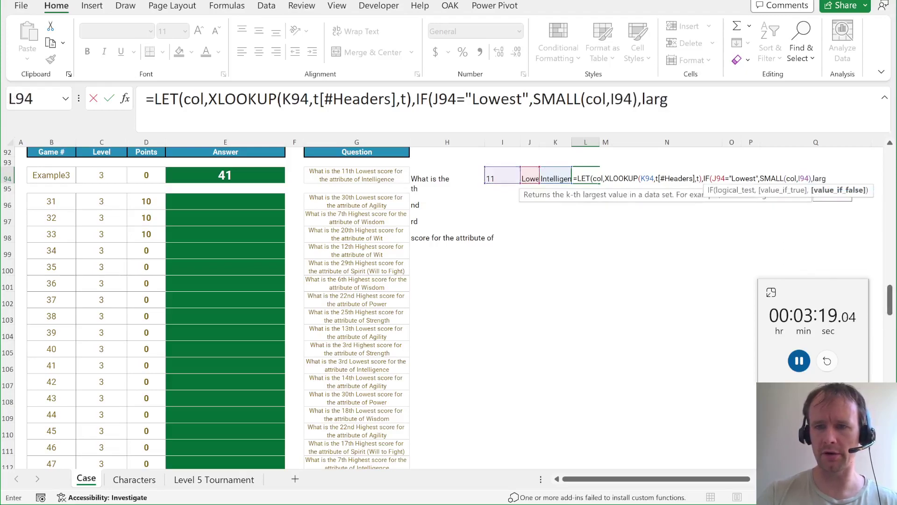
{"action": "key", "text": "Tab"}
{"action": "type", "text": "col,"}
{"action": "key", "text": "Left"}
{"action": "key", "text": "Left"}
{"action": "key", "text": "Left"}
{"action": "type", "text": "))"}
{"action": "key", "text": "Return"}
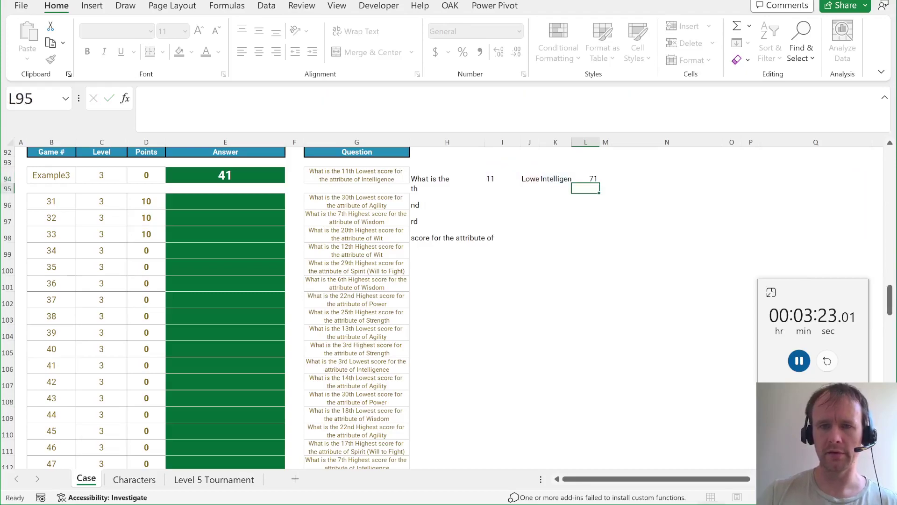
Step: Inspect the SMALL branch of the L94 formula to see how the score is calculated
{"action": "key", "text": "Up"}
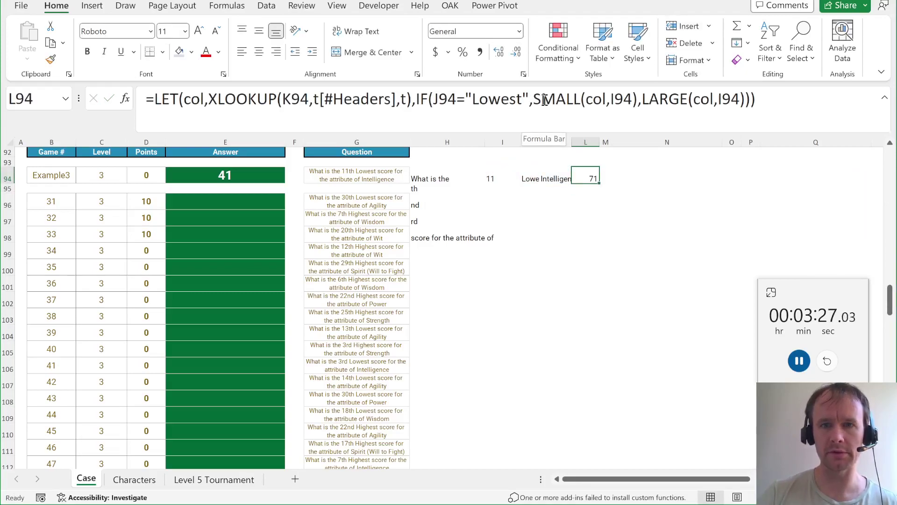
{"action": "left_click", "coordinate": [552, 100]}
{"action": "double_click", "coordinate": [551, 100]}
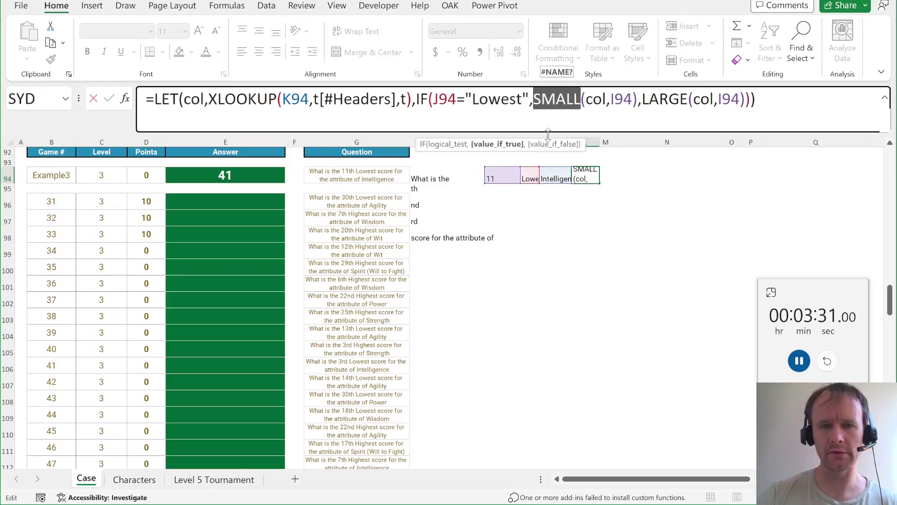
{"action": "key", "text": "Escape"}
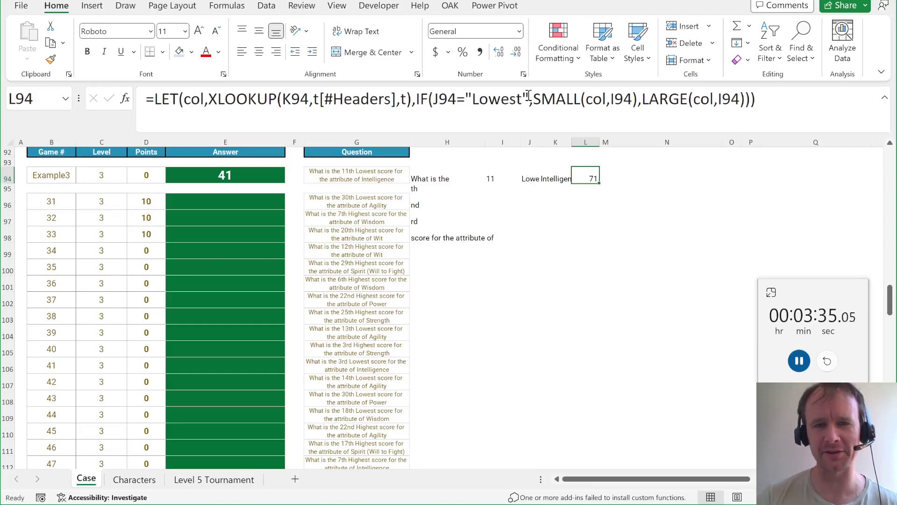
{"action": "left_click", "coordinate": [567, 99]}
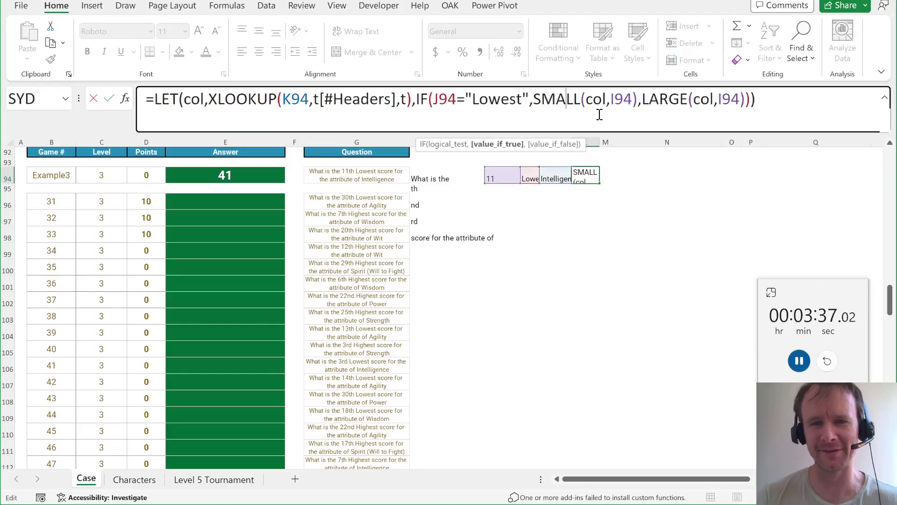
{"action": "key", "text": "Escape"}
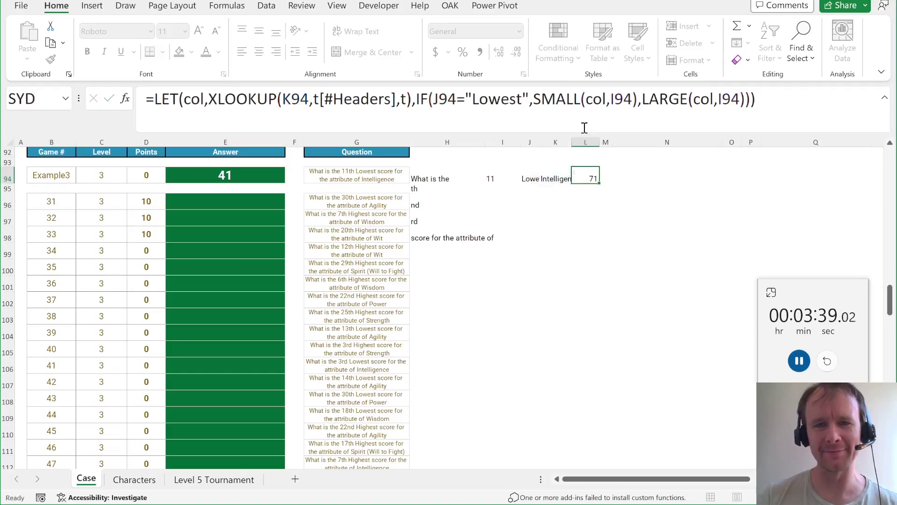
{"action": "key", "text": "Left"}
{"action": "key", "text": "Right"}
{"action": "key", "text": "Right"}
{"action": "key", "text": "Left"}
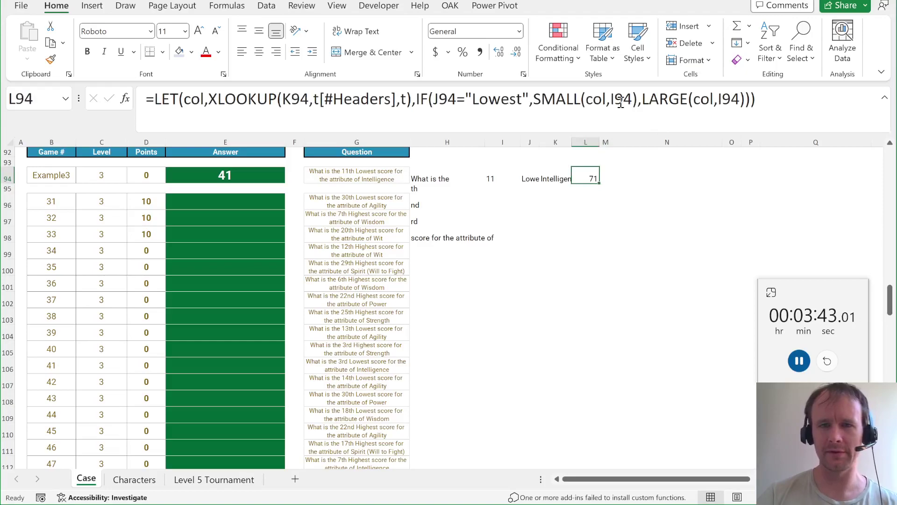
Step: Name the IF result out in the L94 formula and make the LET return col for checking
{"action": "left_click", "coordinate": [416, 98]}
{"action": "type", "text": "out"}
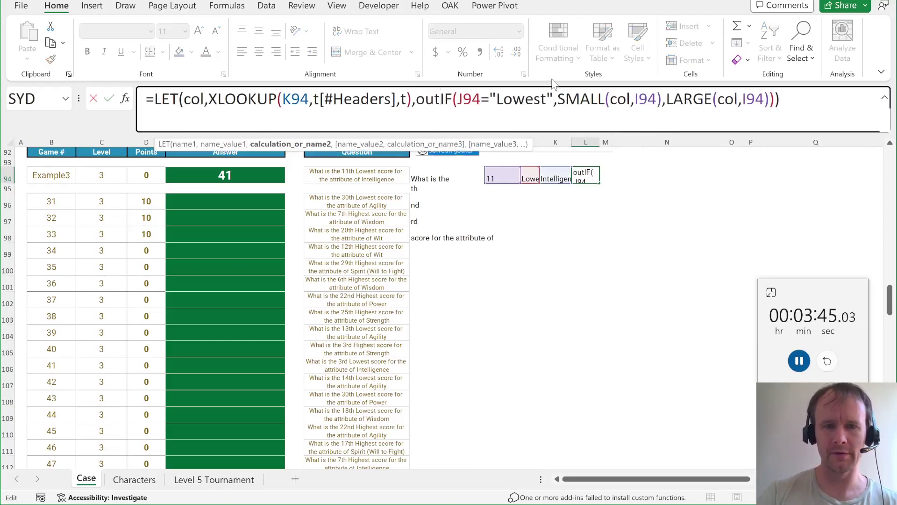
{"action": "type", "text": ","}
{"action": "left_click", "coordinate": [779, 100]}
{"action": "type", "text": ",col"}
{"action": "key", "text": "Return"}
{"action": "key", "text": "Up"}
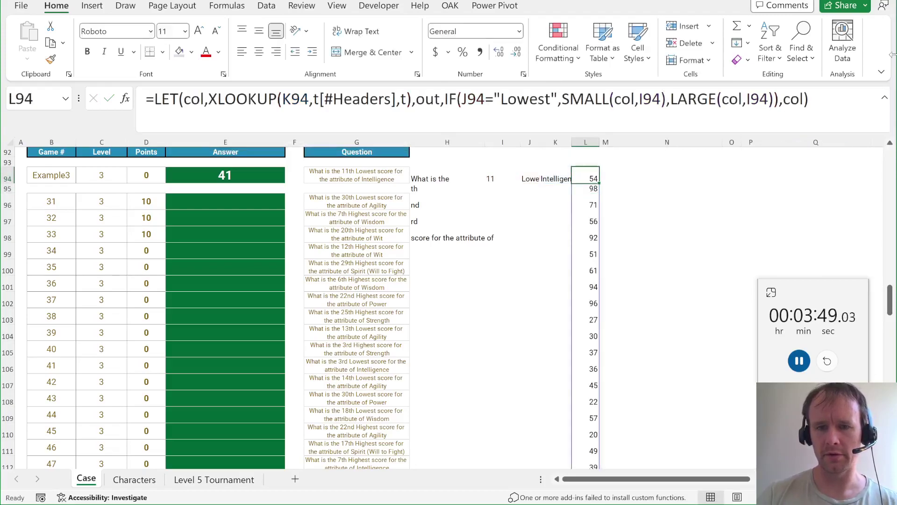
Step: Copy the spilled column of scores from L94 to N94 and sort the copy in ascending order
{"action": "key", "text": "ctrl+shift+Down"}
{"action": "key", "text": "ctrl+c"}
{"action": "key", "text": "Right"}
{"action": "key", "text": "Right"}
{"action": "key", "text": "ctrl+v"}
{"action": "key", "text": "alt+a"}
{"action": "key", "text": "s"}
{"action": "key", "text": "a"}
Step: Count down eleven values in the sorted list from N94 to check the 11th lowest score
{"action": "key", "text": "shift+Down"}
{"action": "key", "text": "shift+Down"}
{"action": "key", "text": "shift+Down"}
{"action": "key", "text": "shift+Down"}
{"action": "key", "text": "shift+Down"}
{"action": "key", "text": "shift+Down"}
{"action": "key", "text": "shift+Down"}
{"action": "key", "text": "shift+Down"}
{"action": "key", "text": "shift+Down"}
{"action": "key", "text": "shift+Down"}
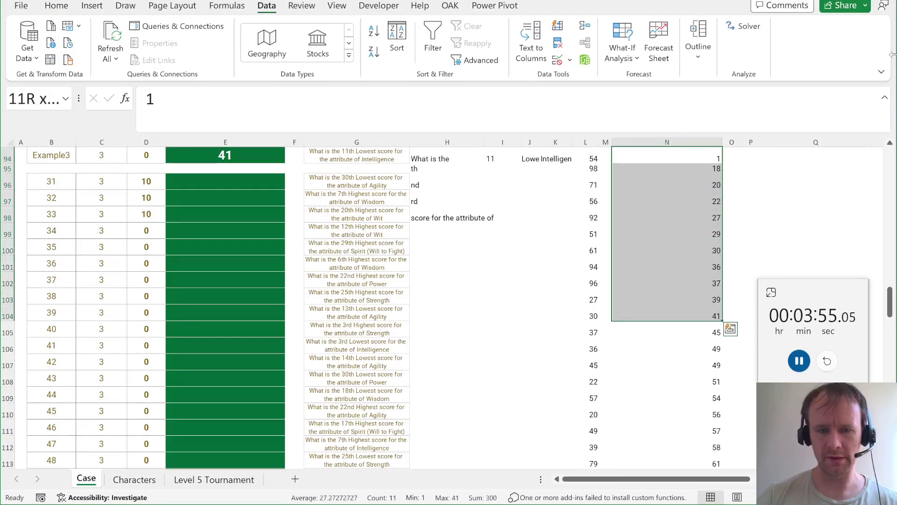
{"action": "key", "text": "Left"}
{"action": "key", "text": "Left"}
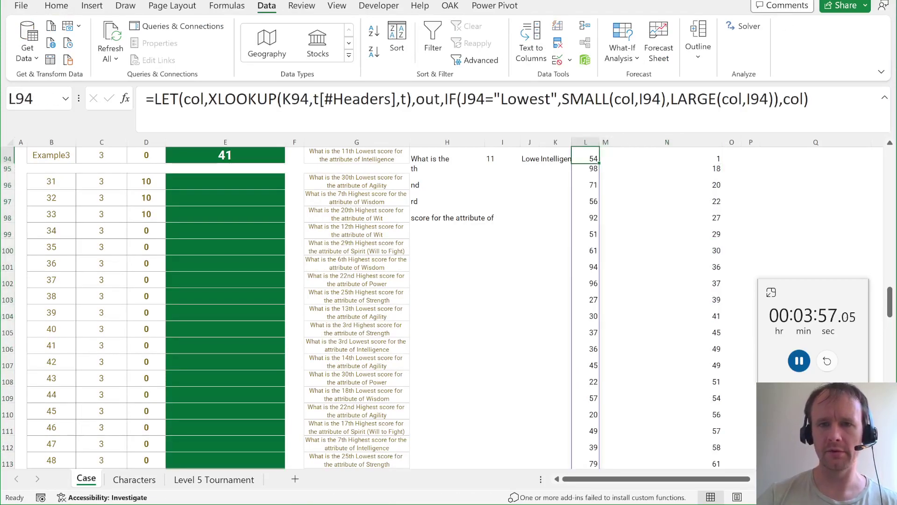
Step: Paste J94 as a value into J95 and inspect its text for extra spaces
{"action": "left_click", "coordinate": [530, 159]}
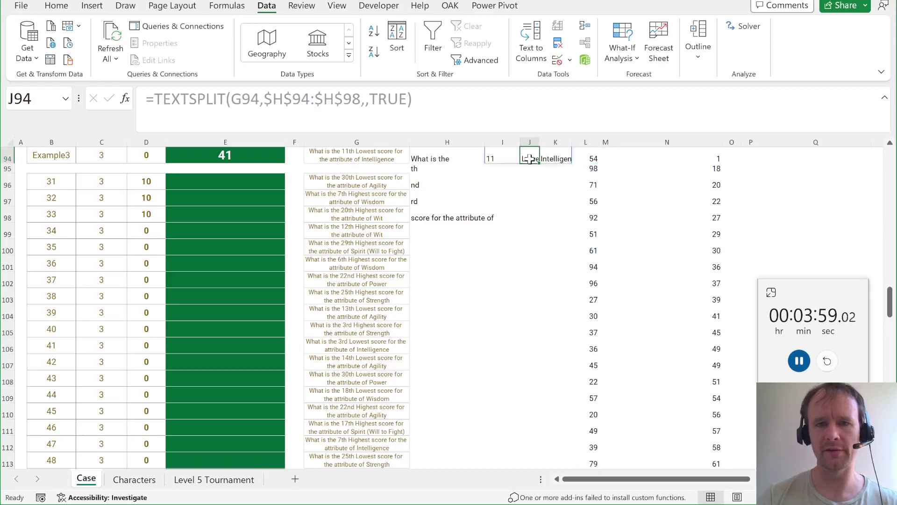
{"action": "key", "text": "ctrl+c"}
{"action": "left_click", "coordinate": [533, 164]}
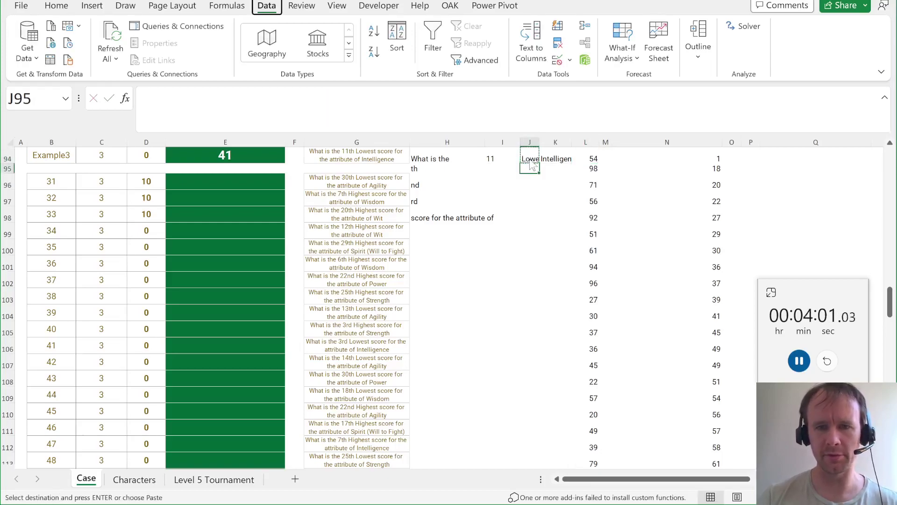
{"action": "key", "text": "ctrl+shift+v"}
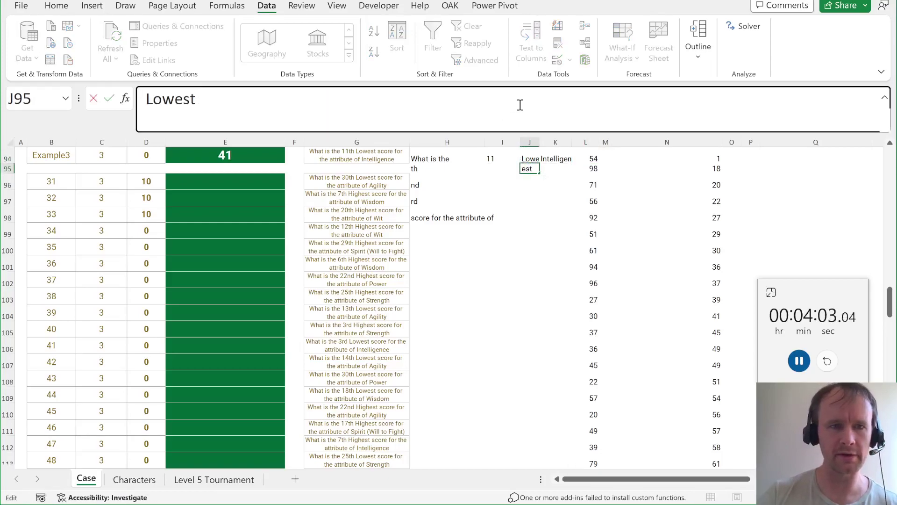
{"action": "key", "text": "Up"}
Step: Change the IF test in the L94 formula to LEFT(J94,3)="Low"
{"action": "key", "text": "Right"}
{"action": "key", "text": "Right"}
{"action": "key", "text": "Up"}
{"action": "key", "text": "Down"}
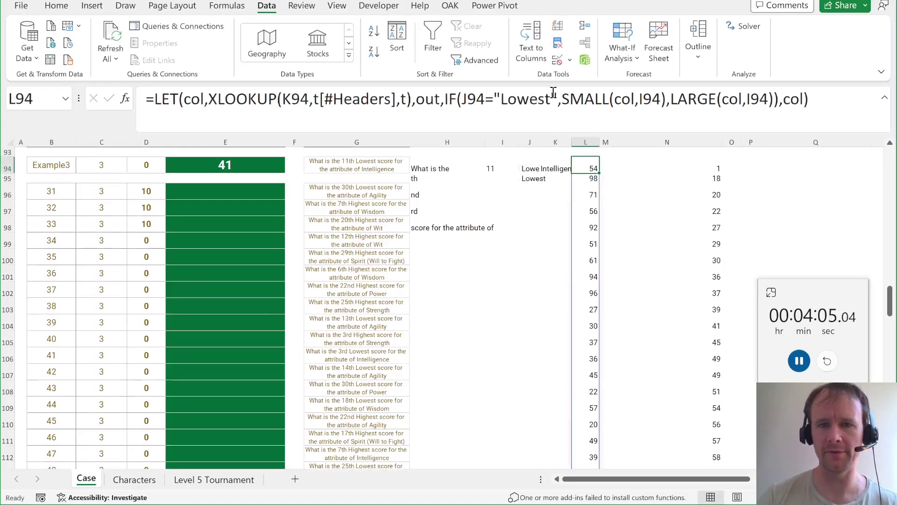
{"action": "left_click", "coordinate": [463, 102]}
{"action": "type", "text": "left"}
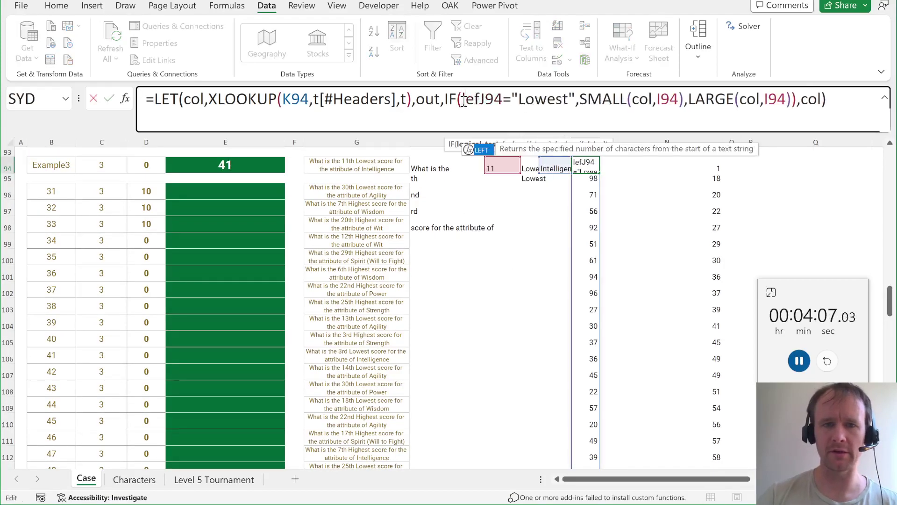
{"action": "key", "text": "Tab"}
{"action": "type", "text": ",3)"}
{"action": "key", "text": "shift+Right"}
{"action": "key", "text": "shift+Right"}
{"action": "key", "text": "shift+Right"}
{"action": "key", "text": "Delete"}
{"action": "key", "text": "Return"}
{"action": "key", "text": "Up"}
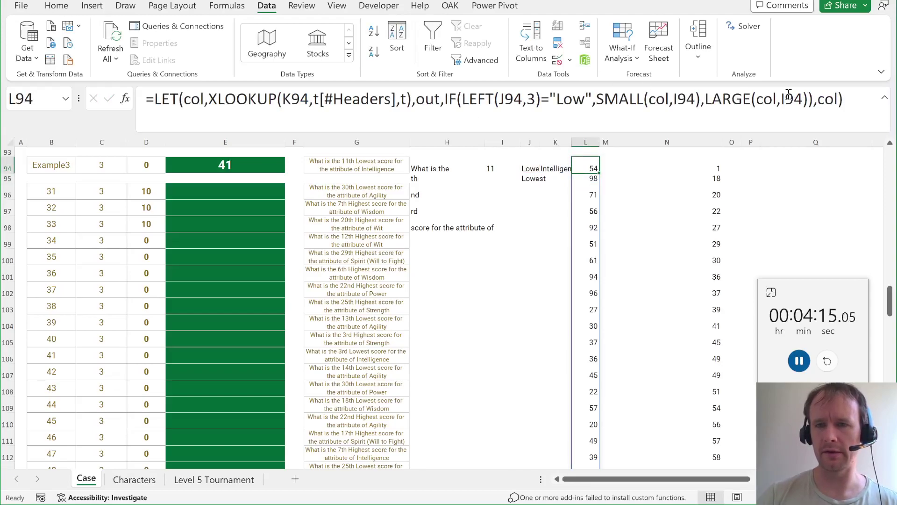
Step: Make the LET formula in L94 return out instead of col
{"action": "double_click", "coordinate": [829, 98]}
{"action": "type", "text": "out"}
{"action": "key", "text": "Return"}
{"action": "key", "text": "Up"}
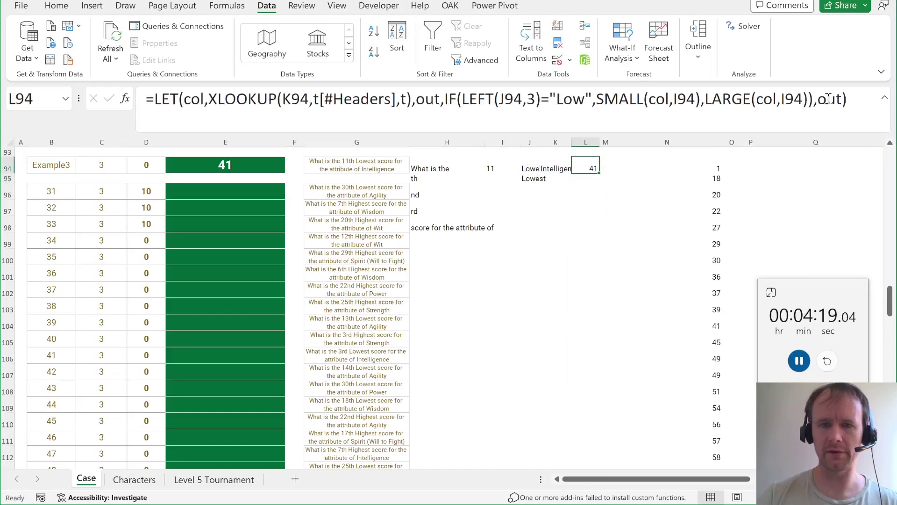
{"action": "left_click", "coordinate": [536, 169]}
{"action": "key", "text": "Right"}
{"action": "key", "text": "Right"}
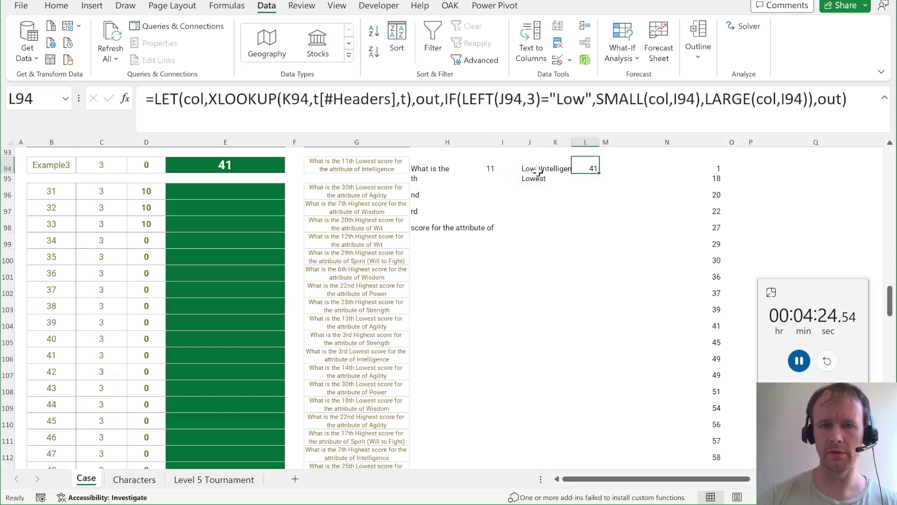
Step: Copy the formulas in I94:L94 to the Level 3 question rows 96 to 115
{"action": "left_click", "coordinate": [502, 168]}
{"action": "key", "text": "shift+Right"}
{"action": "key", "text": "shift+Right"}
{"action": "key", "text": "shift+Right"}
{"action": "key", "text": "ctrl+c"}
{"action": "key", "text": "Down"}
{"action": "key", "text": "Down"}
{"action": "key", "text": "ctrl+v"}
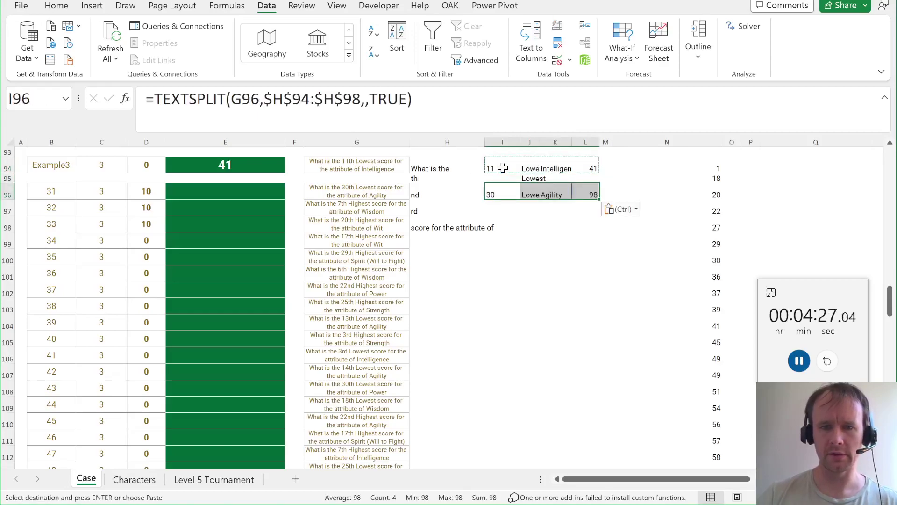
{"action": "scroll", "coordinate": [503, 167], "scroll_direction": "down", "scroll_amount": 7}
{"action": "key", "text": "Escape"}
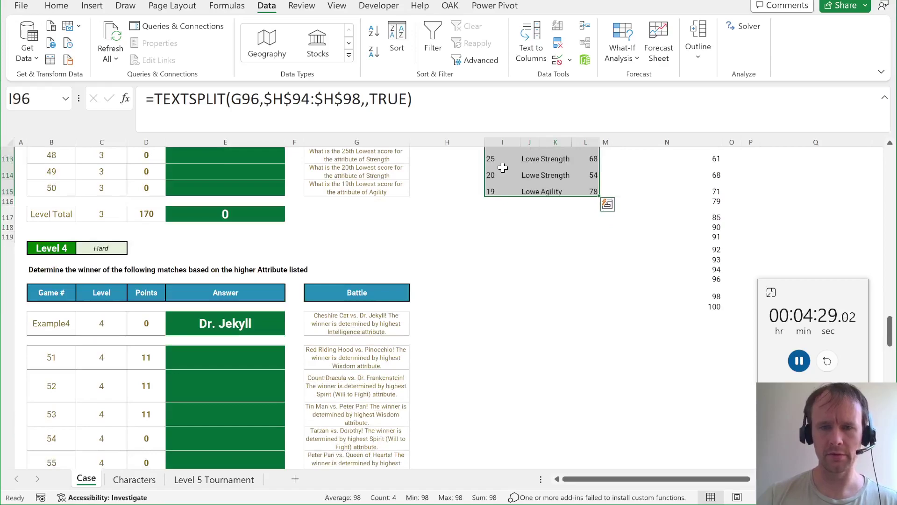
Step: Fill the Level 3 answers from E96 with a formula referencing the calculated scores in L96:L115
{"action": "scroll", "coordinate": [502, 167], "scroll_direction": "up", "scroll_amount": 7}
{"action": "left_click", "coordinate": [530, 152]}
{"action": "key", "text": "Down"}
{"action": "key", "text": "Right"}
{"action": "key", "text": "Home"}
{"action": "key", "text": "Right"}
{"action": "key", "text": "Right"}
{"action": "key", "text": "Right"}
{"action": "key", "text": "Right"}
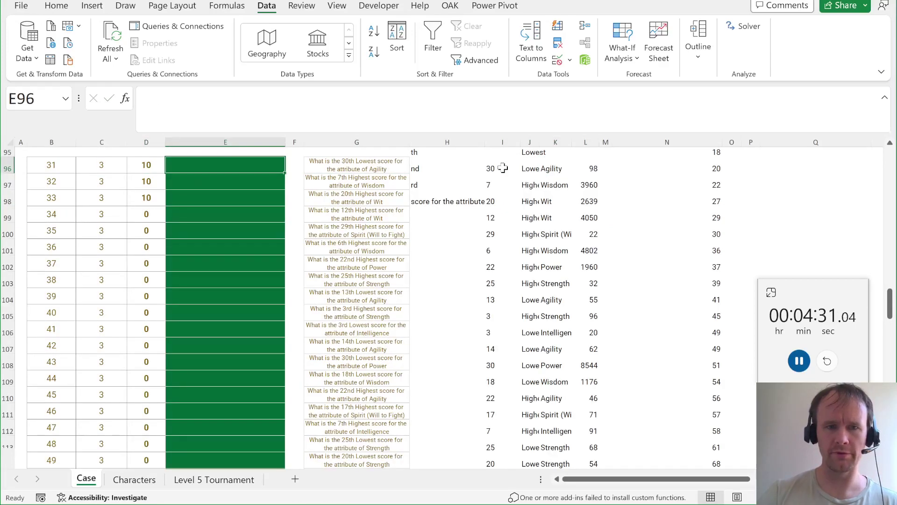
{"action": "type", "text": "="}
{"action": "key", "text": "Right"}
{"action": "key", "text": "Right"}
{"action": "key", "text": "Right"}
{"action": "key", "text": "Right"}
{"action": "key", "text": "Right"}
{"action": "key", "text": "Right"}
{"action": "key", "text": "Right"}
{"action": "key", "text": "ctrl+shift+Down"}
{"action": "key", "text": "Return"}
Step: Copy the " vs. " separator from the Level 4 example battle in G126 into H126
{"action": "key", "text": "Left"}
{"action": "key", "text": "Right"}
{"action": "key", "text": "ctrl+Down"}
{"action": "key", "text": "ctrl+Down"}
{"action": "key", "text": "ctrl+Down"}
{"action": "key", "text": "ctrl+Down"}
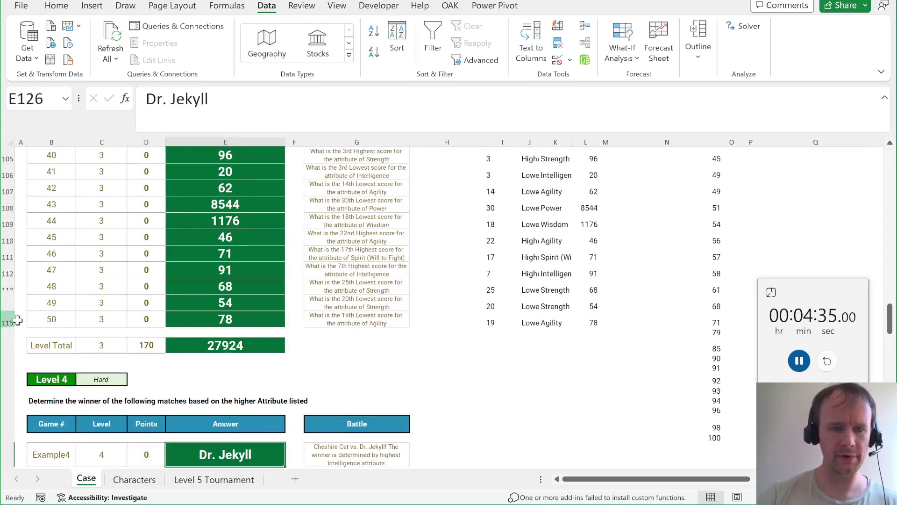
{"action": "scroll", "coordinate": [226, 352], "scroll_direction": "down", "scroll_amount": 5}
{"action": "left_click", "coordinate": [352, 213]}
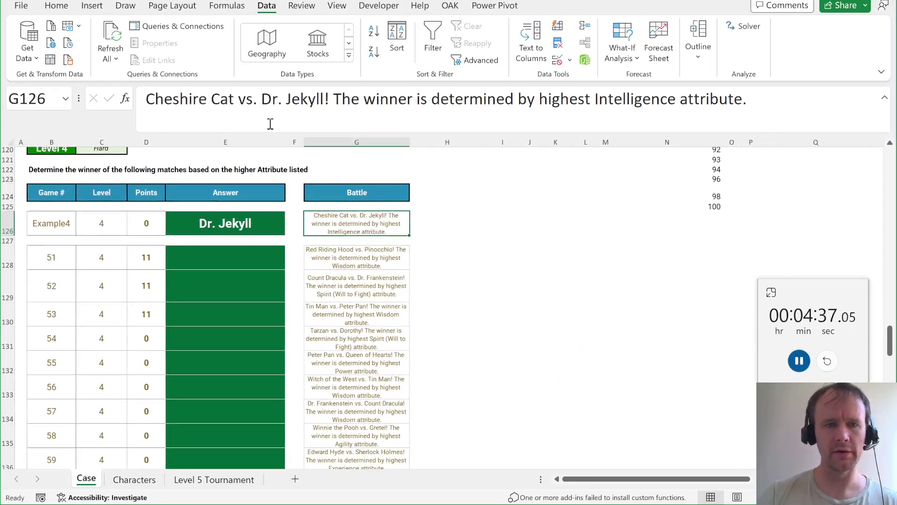
{"action": "left_click_drag", "start_coordinate": [264, 93], "coordinate": [232, 100]}
{"action": "key", "text": "ctrl+c"}
{"action": "key", "text": "Escape"}
{"action": "key", "text": "Right"}
{"action": "key", "text": "Right"}
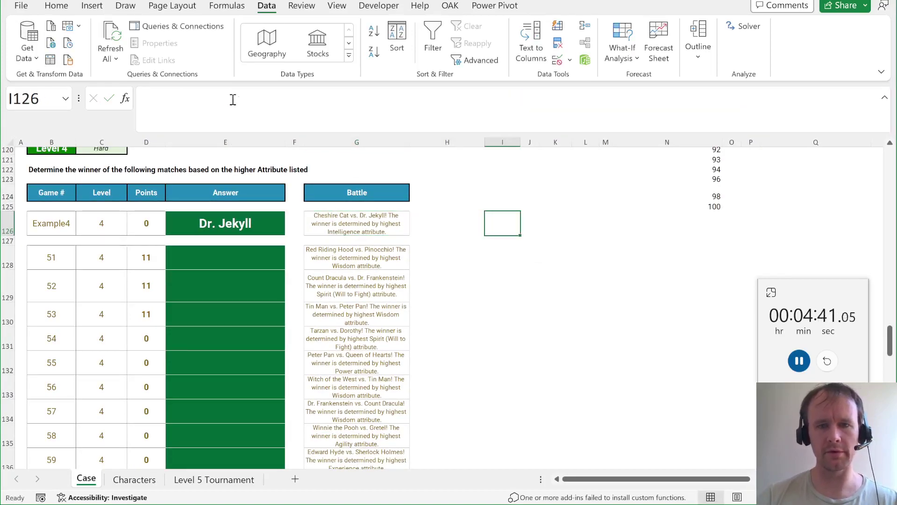
{"action": "key", "text": "Left"}
{"action": "key", "text": "F2"}
{"action": "key", "text": "ctrl+v"}
{"action": "key", "text": "shift+Tab"}
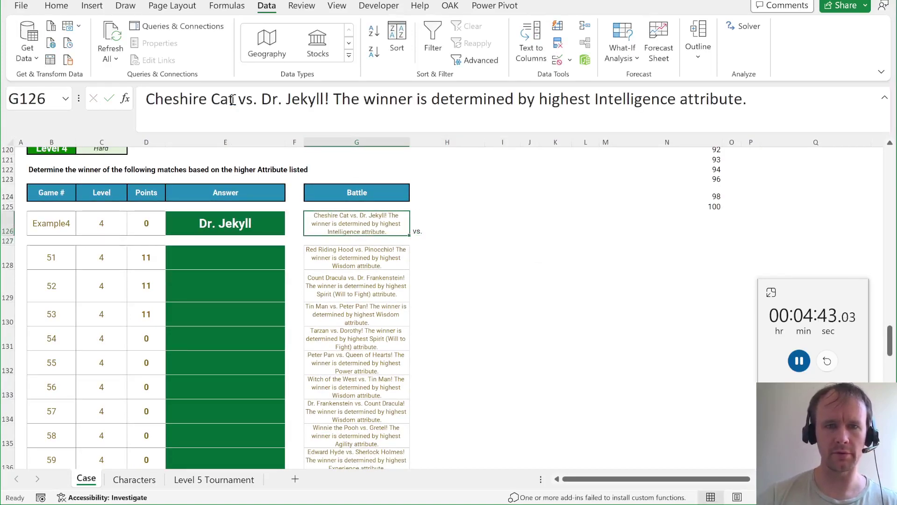
Step: Copy "! The winner is determined by highest " from the G126 battle text into H127
{"action": "left_click_drag", "start_coordinate": [323, 99], "coordinate": [594, 111]}
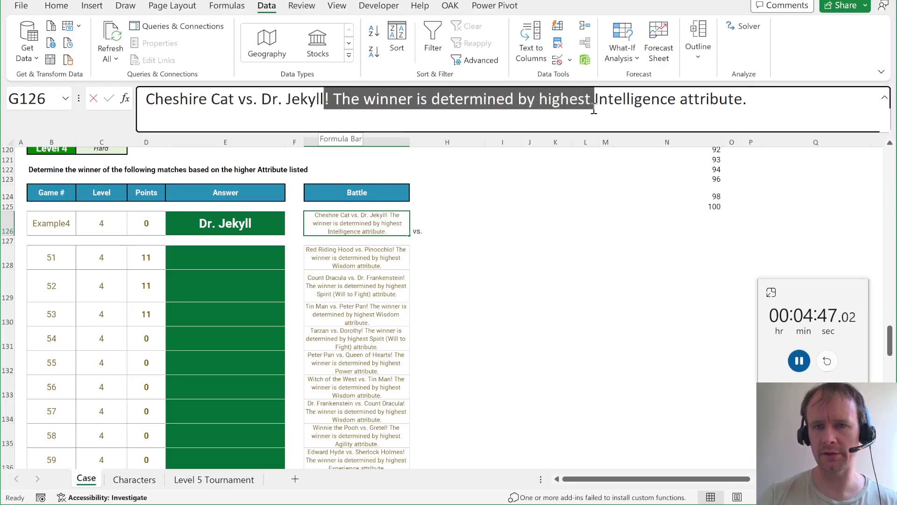
{"action": "key", "text": "Return"}
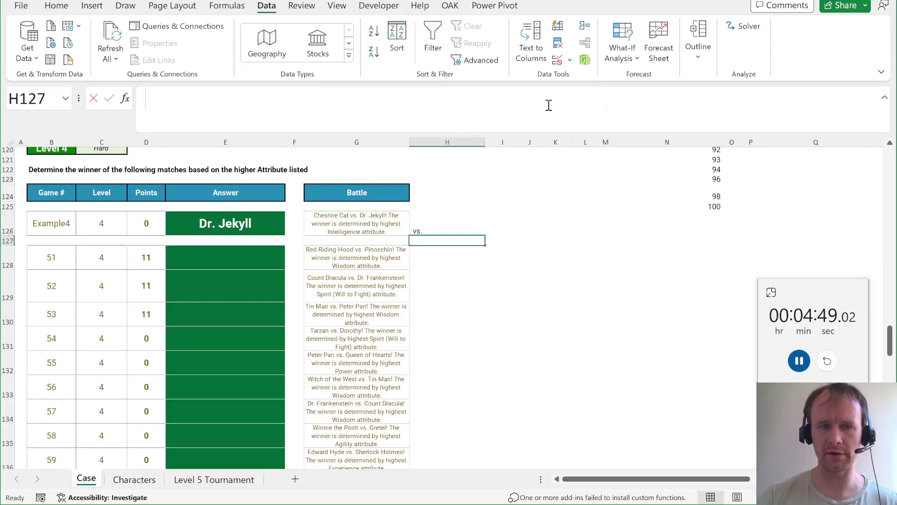
{"action": "key", "text": "ctrl+v"}
{"action": "key", "text": "Return"}
Step: Copy the ending " attribute." from the G126 battle text into H128
{"action": "key", "text": "Up"}
{"action": "key", "text": "Up"}
{"action": "key", "text": "Left"}
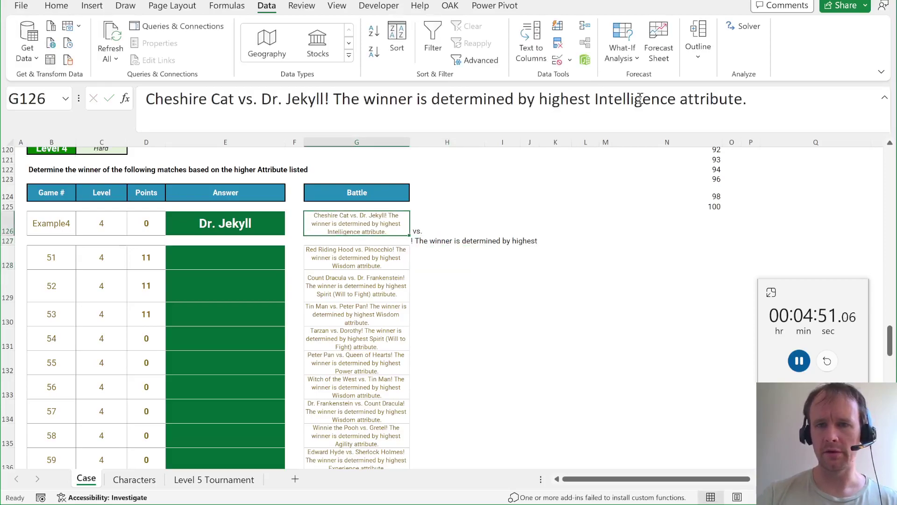
{"action": "left_click_drag", "start_coordinate": [676, 99], "coordinate": [750, 103]}
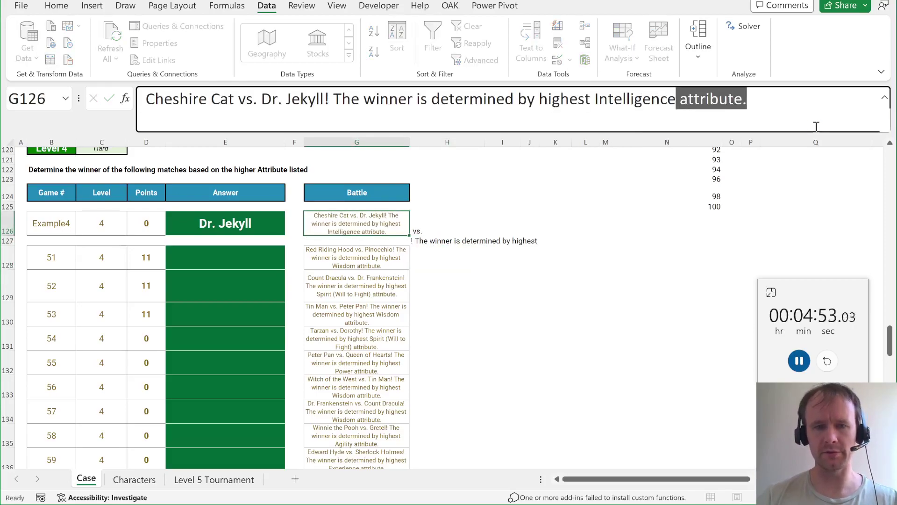
{"action": "key", "text": "ctrl+c"}
{"action": "key", "text": "Return"}
{"action": "key", "text": "Return"}
{"action": "key", "text": "ctrl+v"}
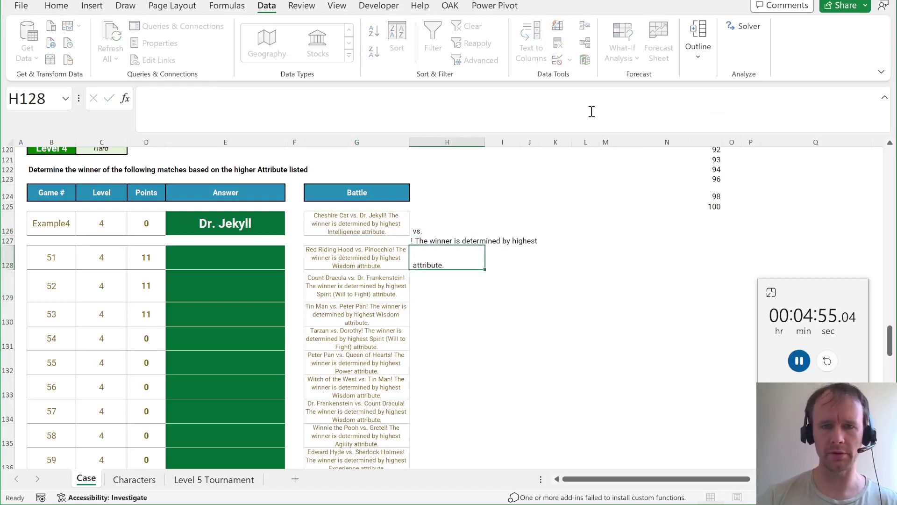
Step: Split the example battle text in I126 with TEXTSPLIT on G126, using the absolute range $H$126:$H$128 as column delimiters
{"action": "key", "text": "Up"}
{"action": "key", "text": "Up"}
{"action": "key", "text": "Right"}
{"action": "type", "text": "=texts"}
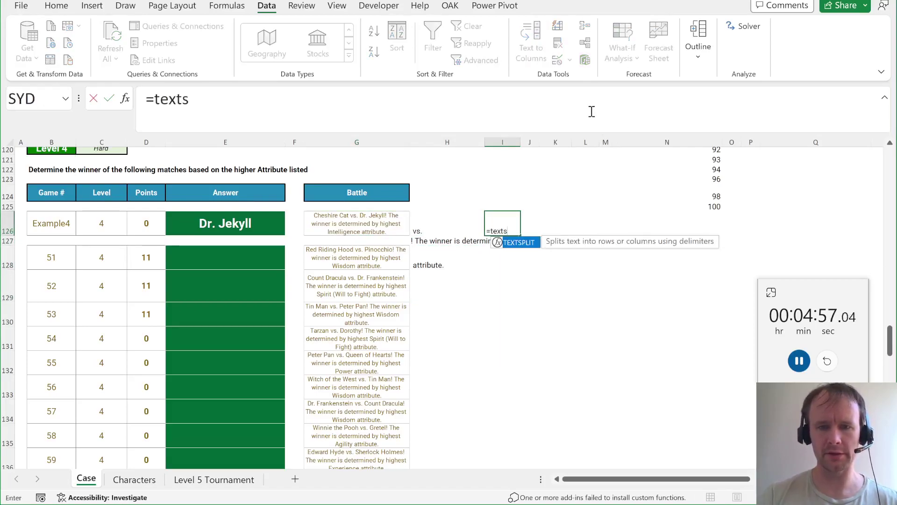
{"action": "key", "text": "Tab"}
{"action": "key", "text": "Left"}
{"action": "key", "text": "Left"}
{"action": "key", "text": "Right"}
{"action": "type", "text": ","}
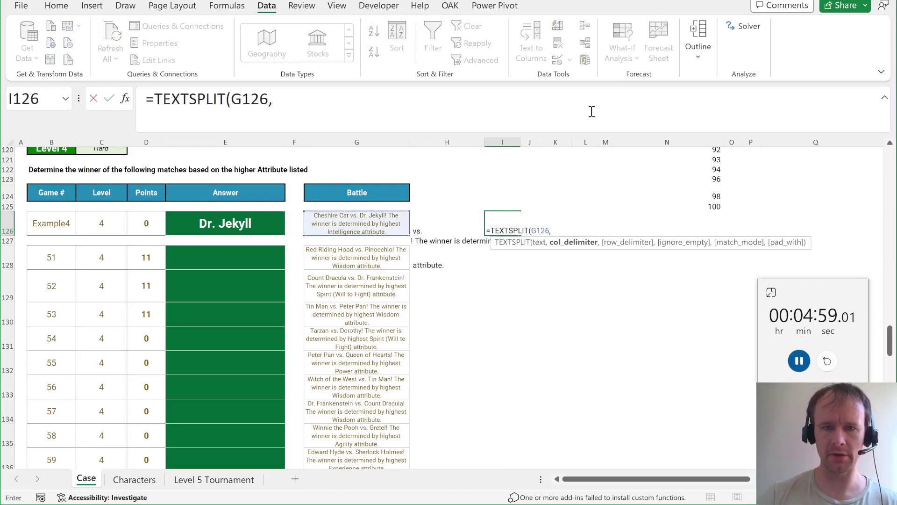
{"action": "key", "text": "Left"}
{"action": "key", "text": "Left"}
{"action": "key", "text": "Right"}
{"action": "key", "text": "shift+Down"}
{"action": "key", "text": "shift+Down"}
{"action": "key", "text": "F4"}
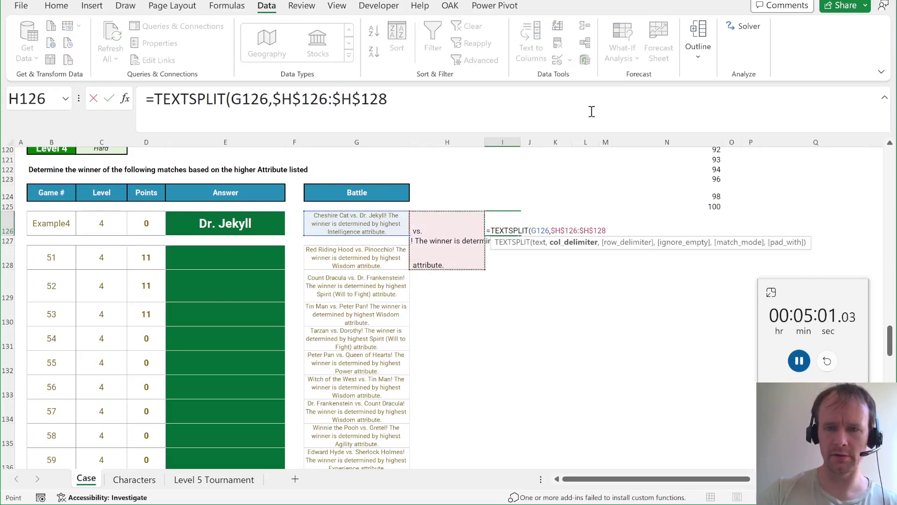
{"action": "key", "text": "Return"}
{"action": "key", "text": "Up"}
{"action": "key", "text": "Right"}
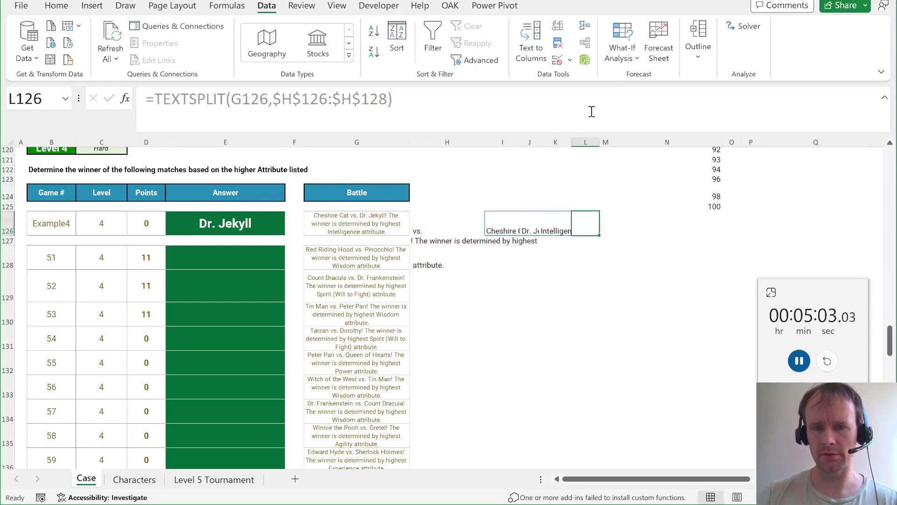
Step: Set the ignore_empty argument of the TEXTSPLIT formula in I126 to TRUE
{"action": "key", "text": "Left"}
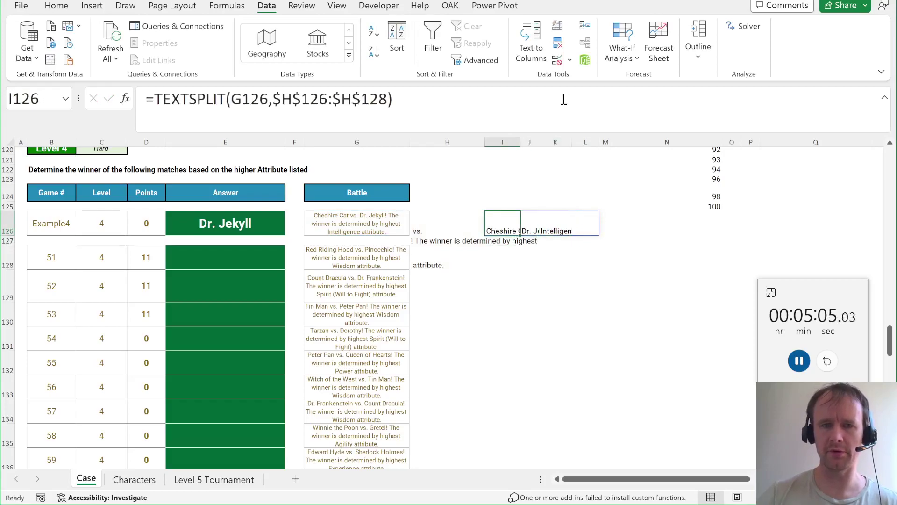
{"action": "left_click", "coordinate": [393, 96]}
{"action": "type", "text": ",,"}
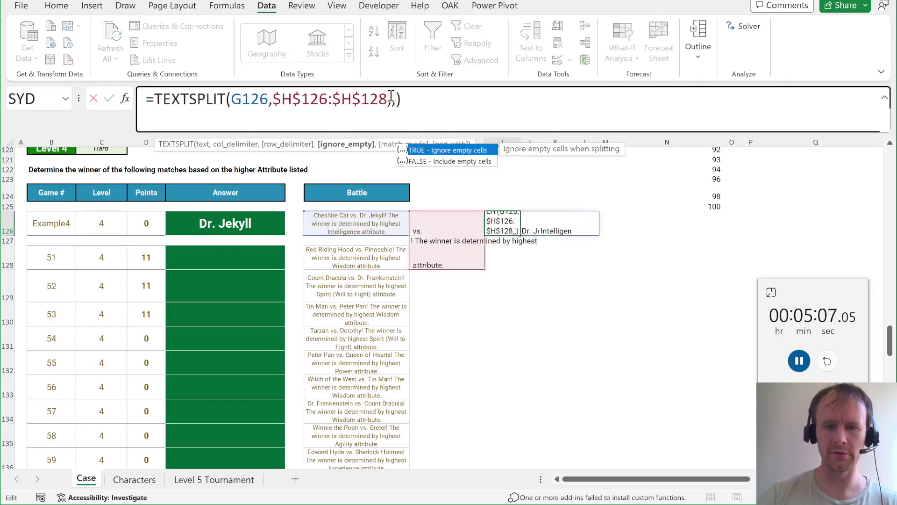
{"action": "key", "text": "Tab"}
{"action": "key", "text": "ctrl+Return"}
Step: Look up both fighters' scores in L126 with the getAtt function, using I126:J126 as characters and K126 as the attribute
{"action": "key", "text": "Right"}
{"action": "key", "text": "Right"}
{"action": "key", "text": "Right"}
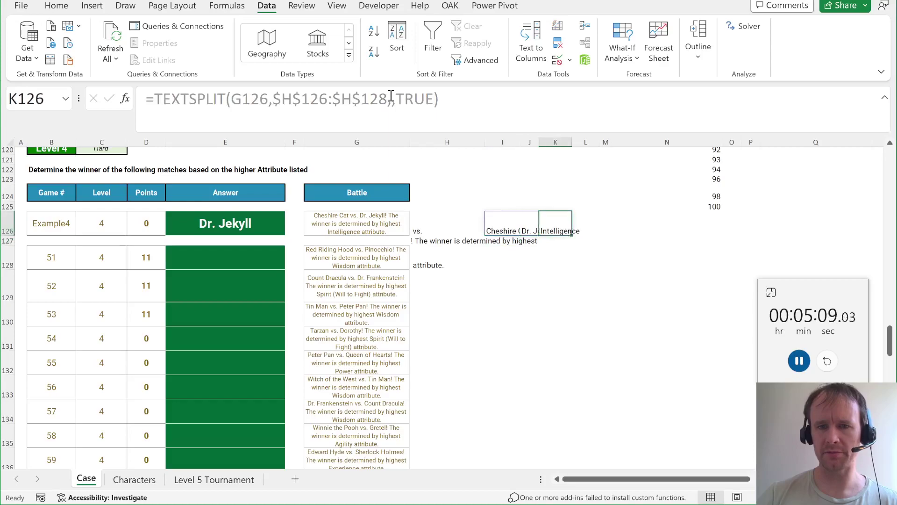
{"action": "type", "text": "=get"}
{"action": "key", "text": "Tab"}
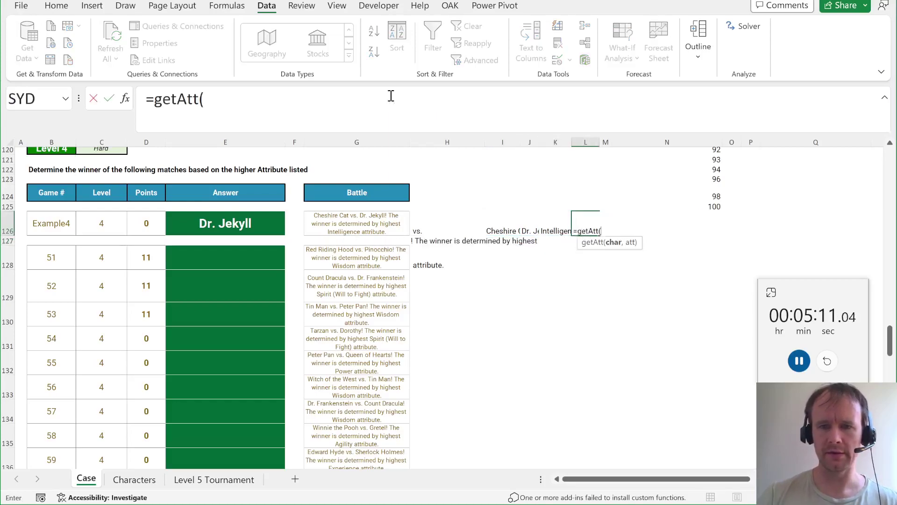
{"action": "key", "text": "Left"}
{"action": "key", "text": "Left"}
{"action": "key", "text": "Left"}
{"action": "key", "text": "Return"}
Step: Return the example battle's winner in N126 with =XLOOKUP(10^7,L126#,I126:J126,,-1)
{"action": "key", "text": "Up"}
{"action": "key", "text": "Right"}
{"action": "key", "text": "Right"}
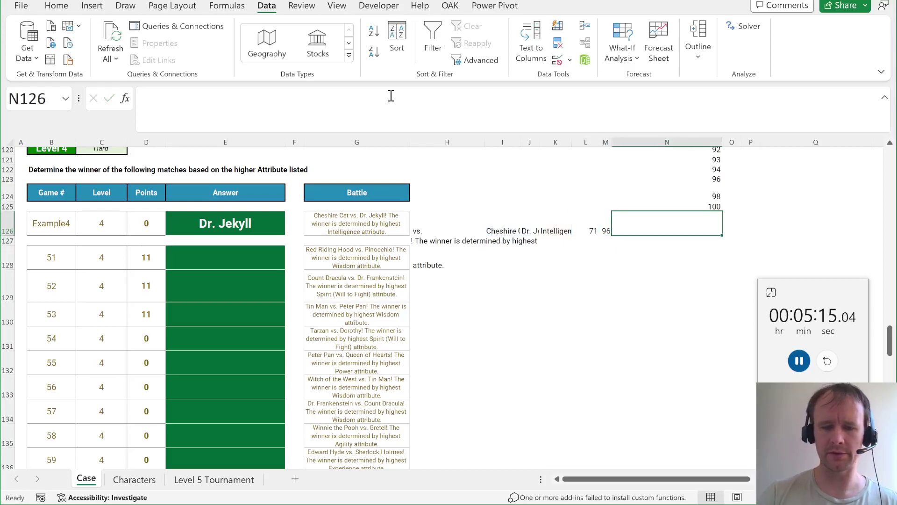
{"action": "type", "text": "=xl"}
{"action": "key", "text": "Tab"}
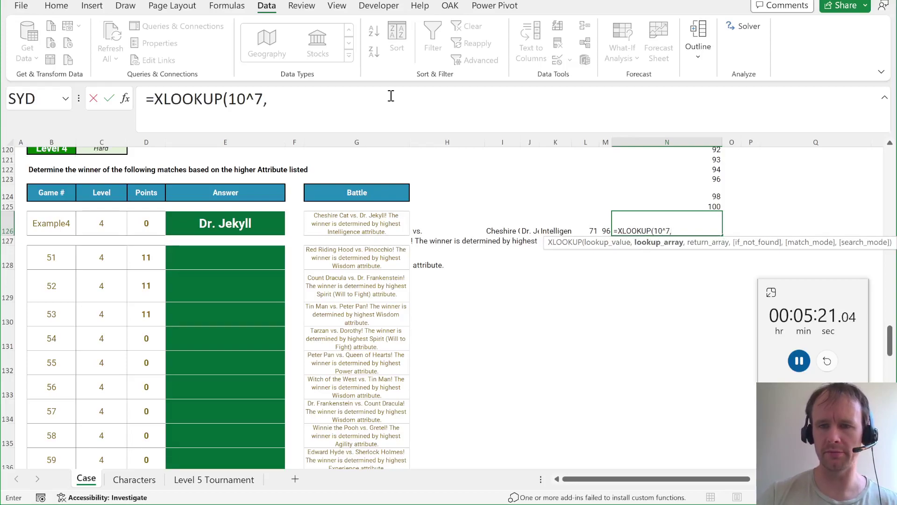
{"action": "key", "text": "Left"}
{"action": "key", "text": "Left"}
{"action": "type", "text": ","}
{"action": "key", "text": "Left"}
{"action": "key", "text": "Left"}
{"action": "key", "text": "Left"}
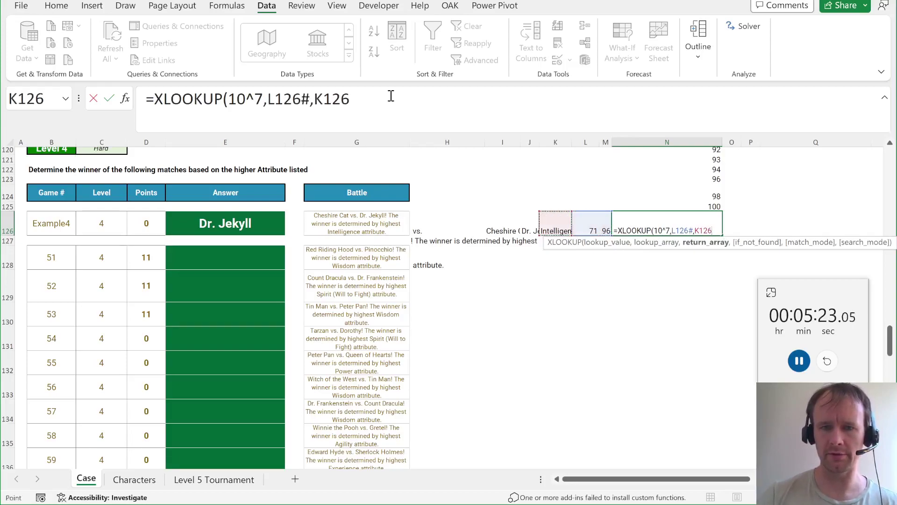
{"action": "key", "text": "shift+Right"}
{"action": "type", "text": ",,"}
{"action": "key", "text": "Down"}
{"action": "key", "text": "Down"}
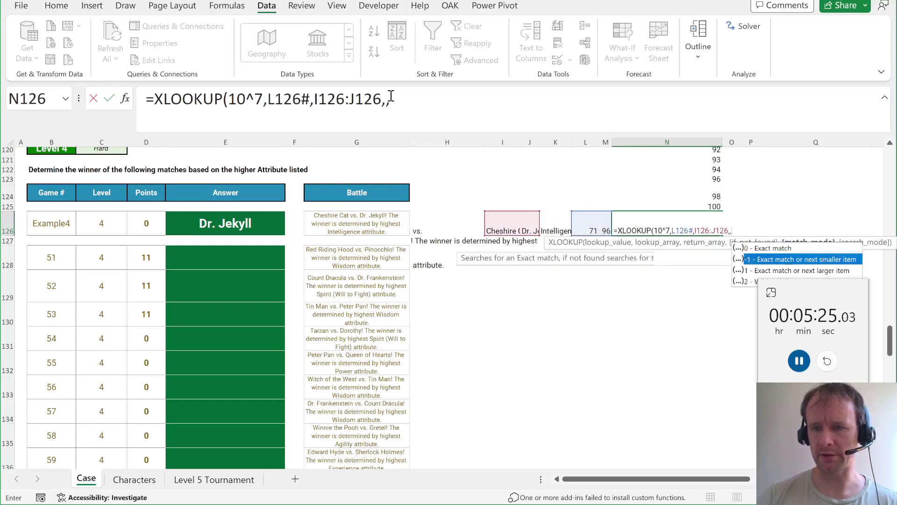
{"action": "key", "text": "Tab"}
{"action": "key", "text": "Return"}
{"action": "key", "text": "Up"}
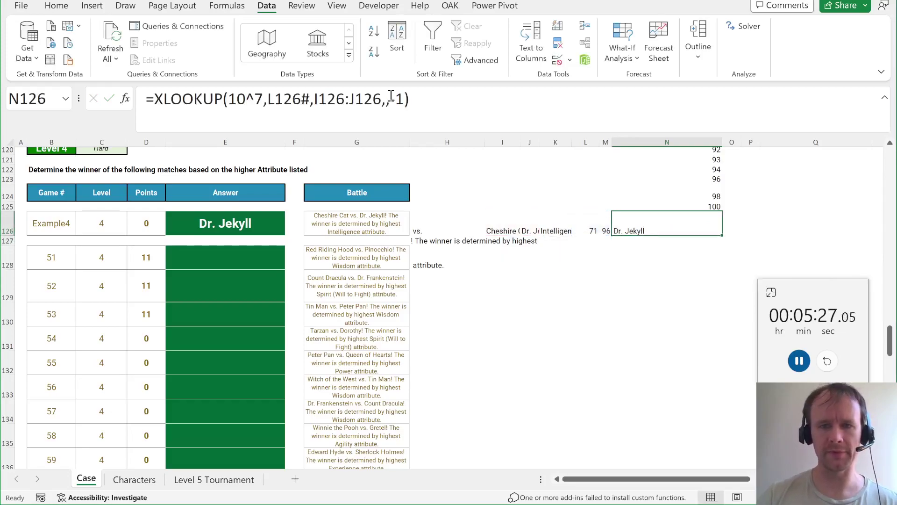
Step: Copy the formulas in I126:N126 to the Level 4 question rows 128 to 147
{"action": "key", "text": "Left"}
{"action": "key", "text": "Left"}
{"action": "key", "text": "Left"}
{"action": "key", "text": "Left"}
{"action": "key", "text": "shift+ctrl+Right"}
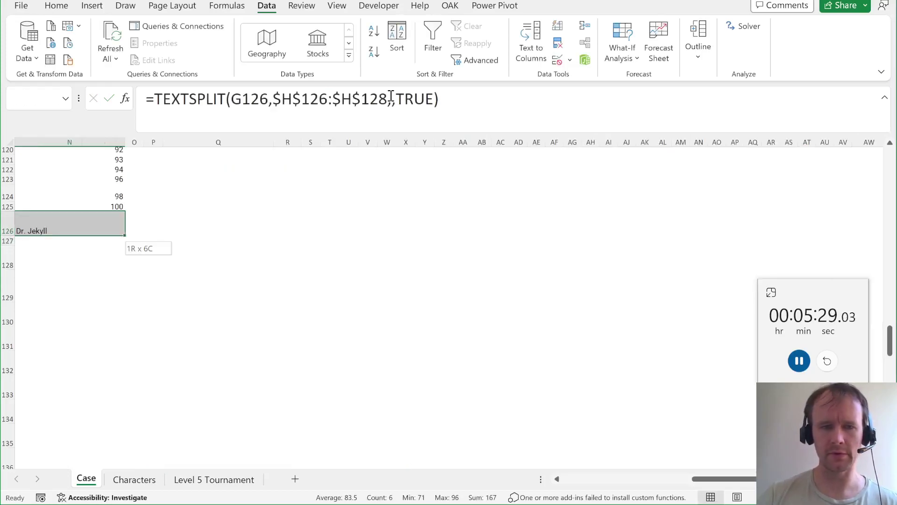
{"action": "key", "text": "ctrl+c"}
{"action": "key", "text": "Left"}
{"action": "key", "text": "Down"}
{"action": "key", "text": "Down"}
{"action": "key", "text": "Right"}
{"action": "key", "text": "ctrl+v"}
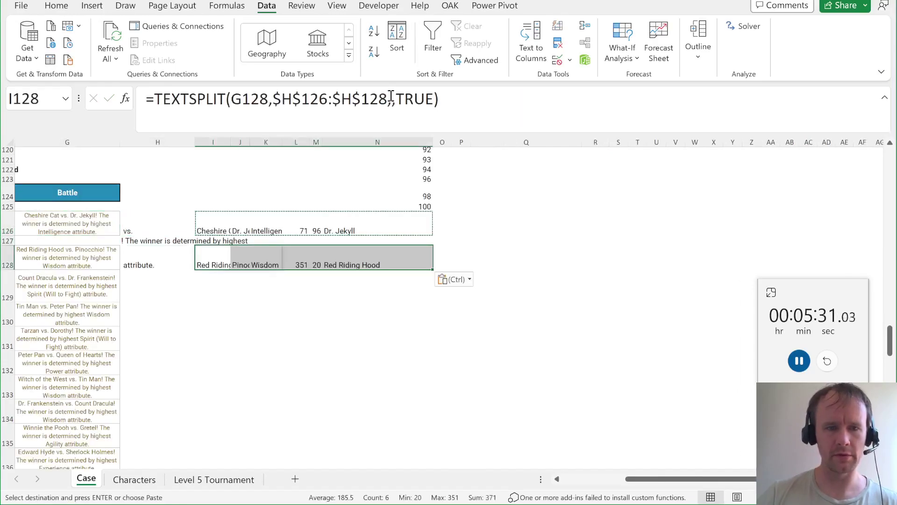
{"action": "key", "text": "shift+Down"}
{"action": "key", "text": "shift+Down"}
{"action": "key", "text": "shift+Down"}
{"action": "key", "text": "shift+Down"}
{"action": "key", "text": "shift+Down"}
{"action": "key", "text": "shift+Down"}
{"action": "key", "text": "shift+Down"}
{"action": "key", "text": "shift+Down"}
{"action": "key", "text": "shift+Down"}
{"action": "key", "text": "shift+Down"}
{"action": "key", "text": "shift+Down"}
{"action": "key", "text": "shift+Down"}
{"action": "key", "text": "shift+Down"}
{"action": "key", "text": "shift+Down"}
{"action": "key", "text": "shift+Down"}
{"action": "key", "text": "shift+Down"}
{"action": "key", "text": "shift+Down"}
{"action": "key", "text": "shift+Down"}
{"action": "key", "text": "shift+Down"}
{"action": "key", "text": "Return"}
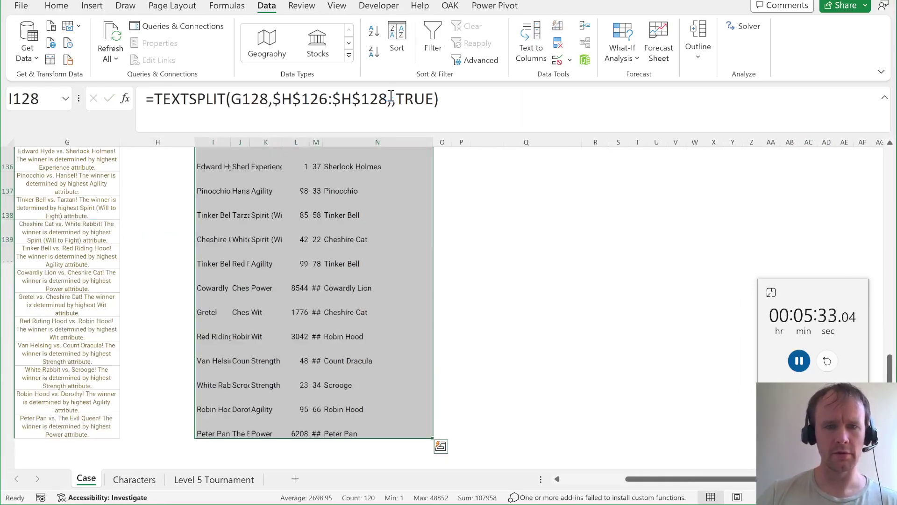
Step: Autofit the width of column M to the second fighters' scores in M128:M147
{"action": "key", "text": "Left"}
{"action": "key", "text": "Left"}
{"action": "key", "text": "Left"}
{"action": "key", "text": "Left"}
{"action": "key", "text": "Left"}
{"action": "key", "text": "Right"}
{"action": "key", "text": "Right"}
{"action": "key", "text": "Right"}
{"action": "key", "text": "Right"}
{"action": "key", "text": "Right"}
{"action": "key", "text": "Right"}
{"action": "key", "text": "Down"}
{"action": "key", "text": "Down"}
{"action": "key", "text": "Right"}
{"action": "key", "text": "Right"}
{"action": "key", "text": "Right"}
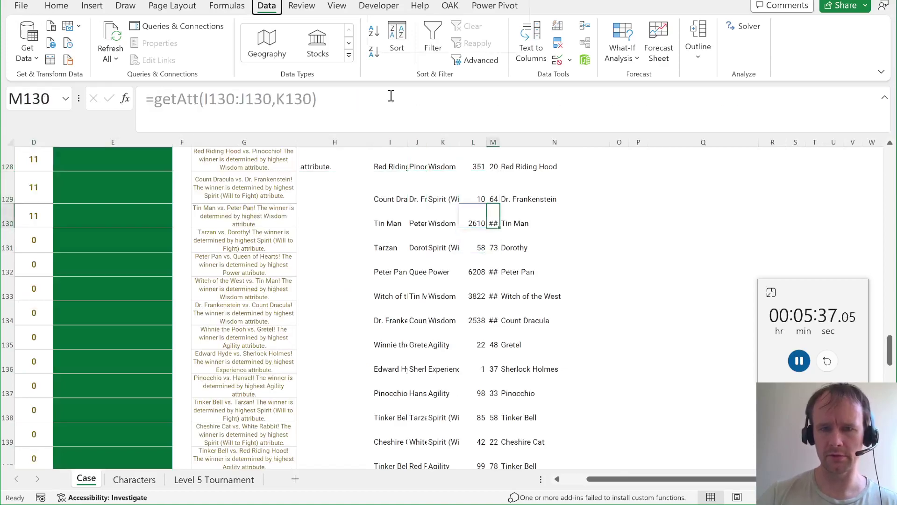
{"action": "key", "text": "alt+h"}
{"action": "key", "text": "o"}
{"action": "key", "text": "i"}
{"action": "key", "text": "ctrl+Down"}
{"action": "key", "text": "Up"}
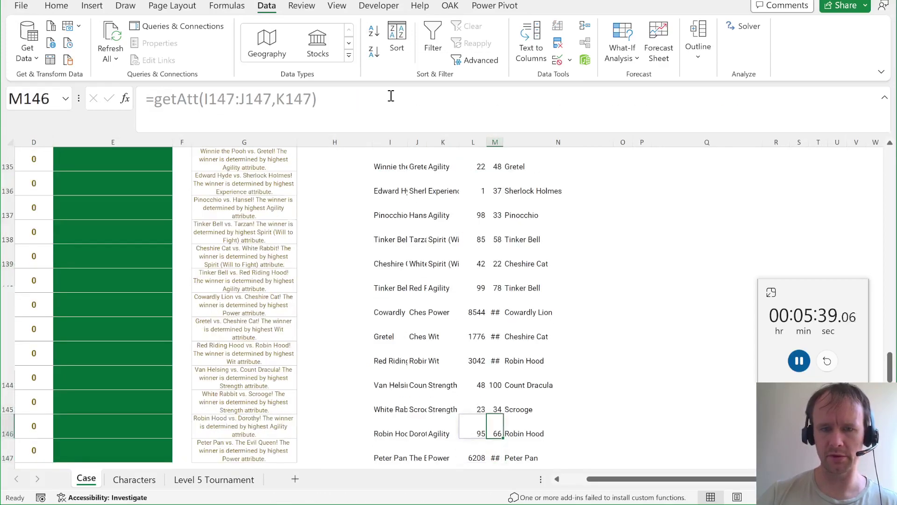
{"action": "key", "text": "ctrl+Up"}
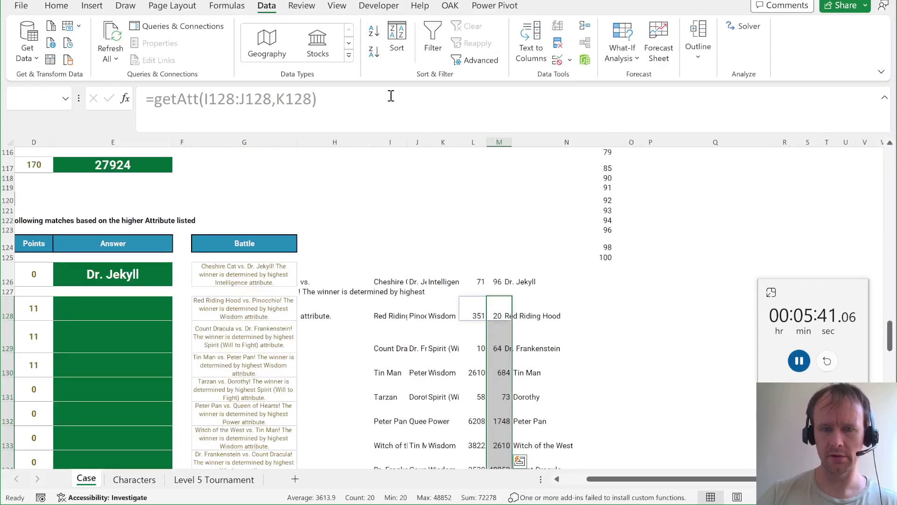
Step: Fill the Level 4 answers from E128 with a formula referencing the winners in N128:N147
{"action": "key", "text": "ctrl+Left"}
{"action": "key", "text": "Left"}
{"action": "key", "text": "Left"}
{"action": "type", "text": "="}
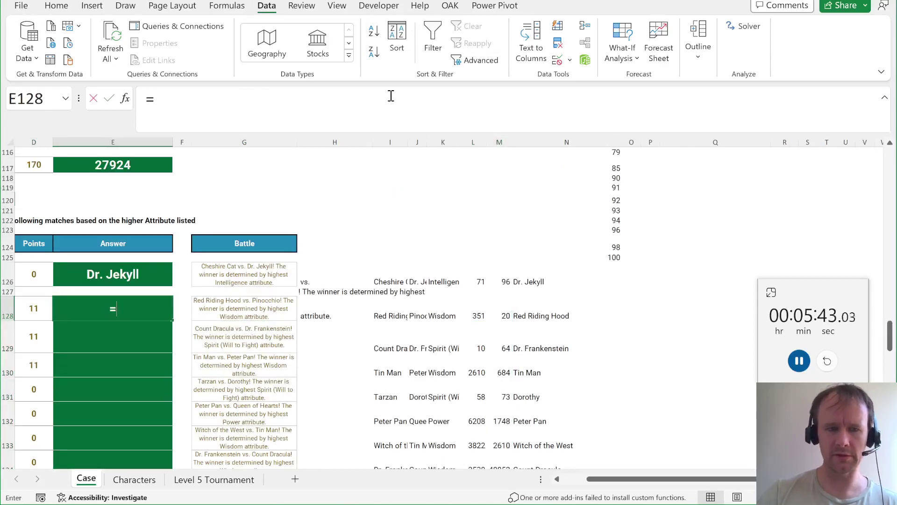
{"action": "type", "text": "N128"}
{"action": "key", "text": "ctrl+shift+Down"}
{"action": "key", "text": "Return"}
Step: Check the Level 4 answers and level total, and read the Level 5 tournament instructions
{"action": "key", "text": "Left"}
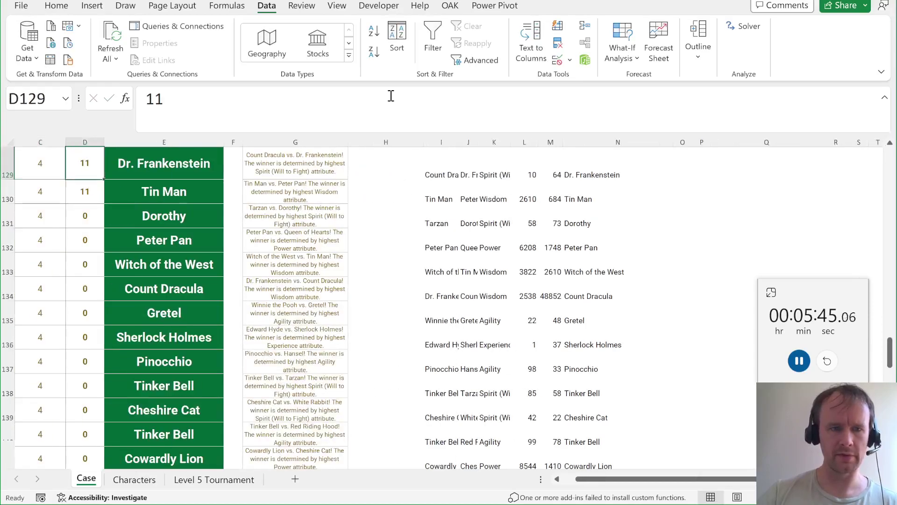
{"action": "key", "text": "Right"}
{"action": "key", "text": "ctrl+Down"}
{"action": "key", "text": "ctrl+Down"}
{"action": "key", "text": "ctrl+Down"}
{"action": "key", "text": "ctrl+Up"}
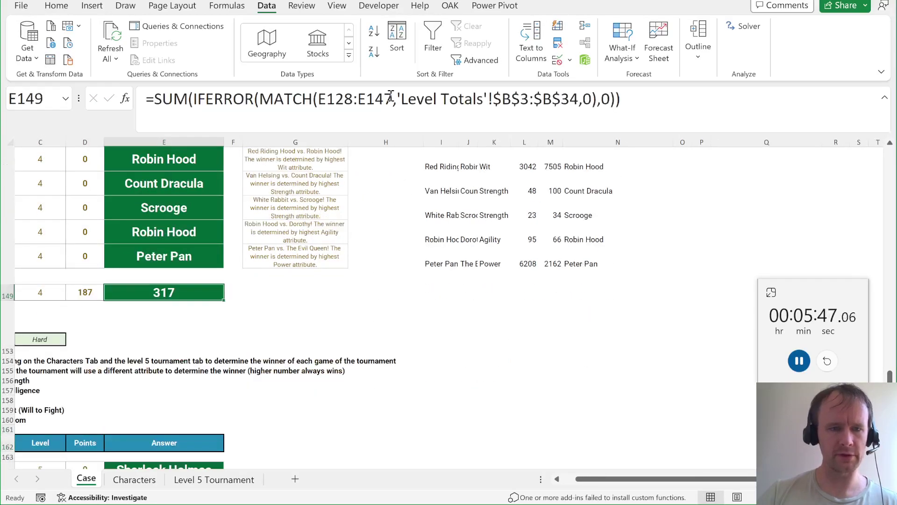
{"action": "key", "text": "Down"}
{"action": "key", "text": "Left"}
{"action": "key", "text": "Left"}
{"action": "key", "text": "Left"}
{"action": "key", "text": "Left"}
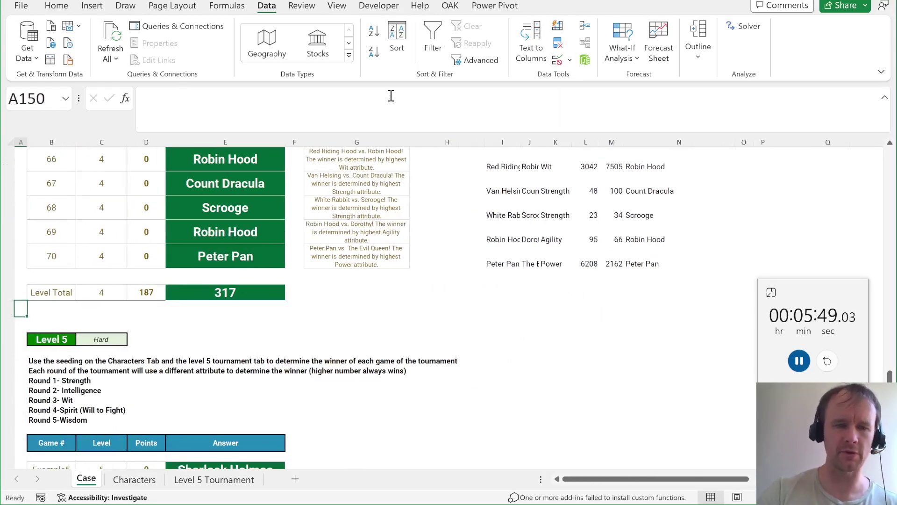
Step: Answer Bonus 1 in E23 with =MAXIFS(E64#,H64:H83,H77) to get the highest Level 2 Wisdom value
{"action": "key", "text": "ctrl+Home"}
{"action": "scroll", "coordinate": [200, 326], "scroll_direction": "down", "scroll_amount": 5}
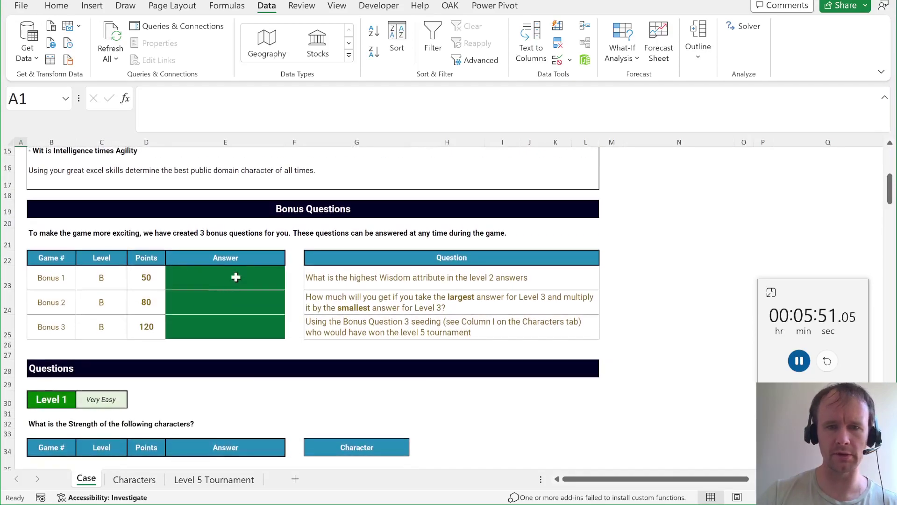
{"action": "left_click", "coordinate": [235, 277]}
{"action": "type", "text": "="}
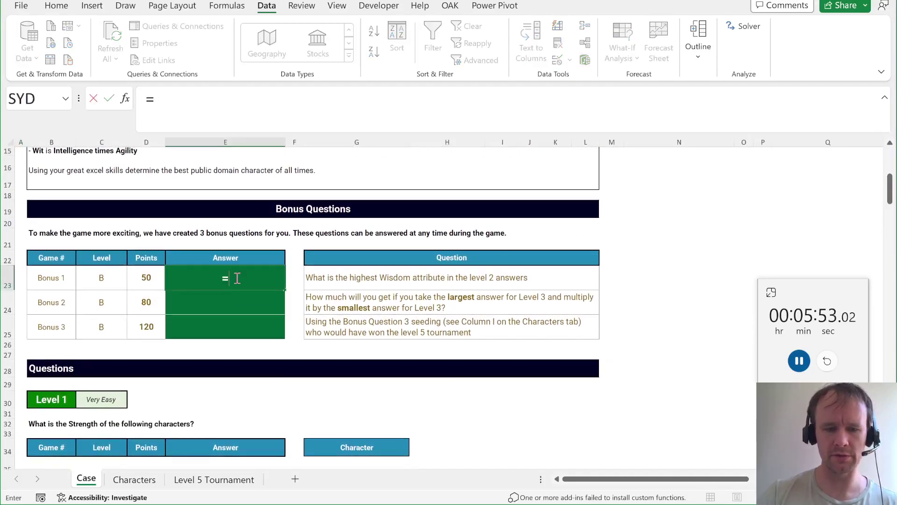
{"action": "type", "text": "maxi"}
{"action": "key", "text": "Tab"}
{"action": "scroll", "coordinate": [236, 277], "scroll_direction": "down", "scroll_amount": 5}
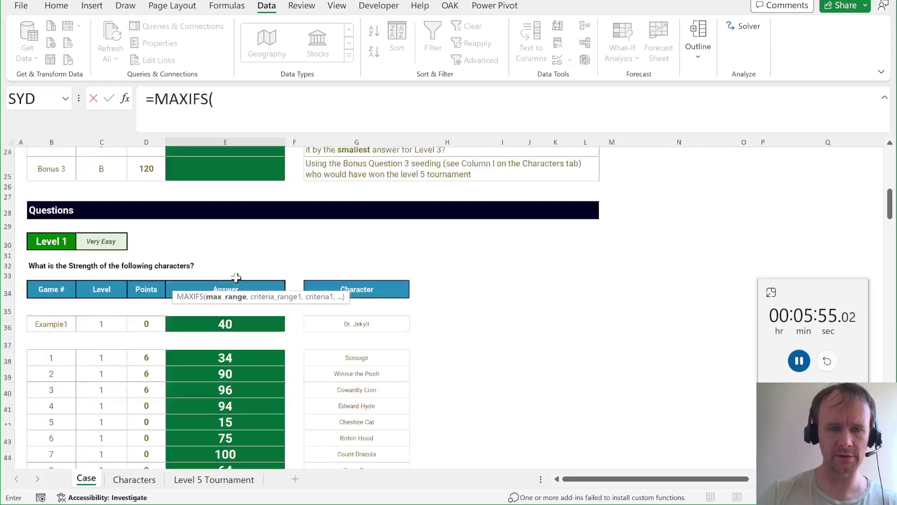
{"action": "scroll", "coordinate": [236, 277], "scroll_direction": "down", "scroll_amount": 5}
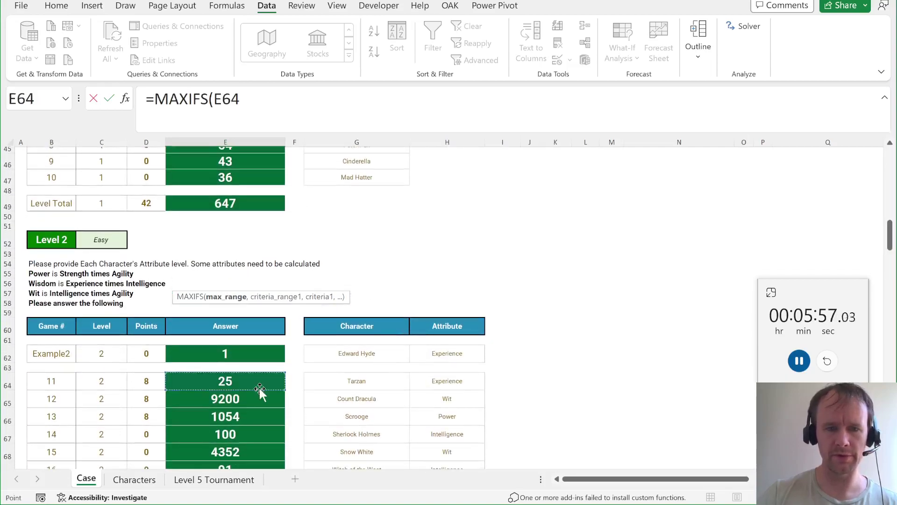
{"action": "scroll", "coordinate": [262, 392], "scroll_direction": "down", "scroll_amount": 7}
{"action": "type", "text": ","}
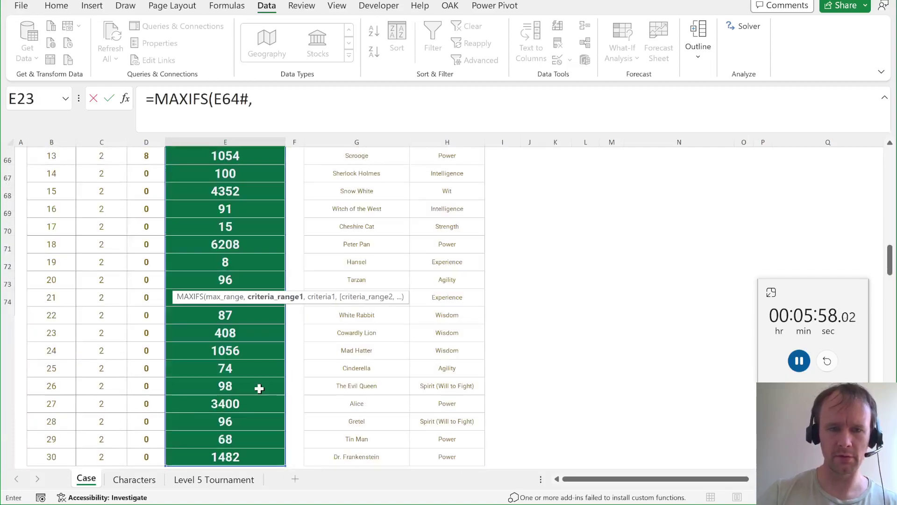
{"action": "left_click", "coordinate": [462, 219]}
{"action": "key", "text": "ctrl+Up"}
{"action": "key", "text": "ctrl+shift+Down"}
{"action": "type", "text": ","}
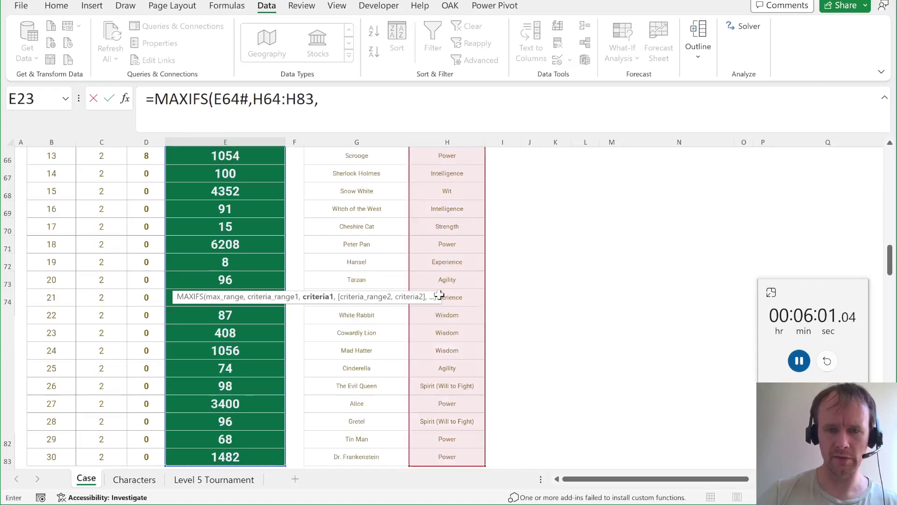
{"action": "left_click", "coordinate": [461, 354]}
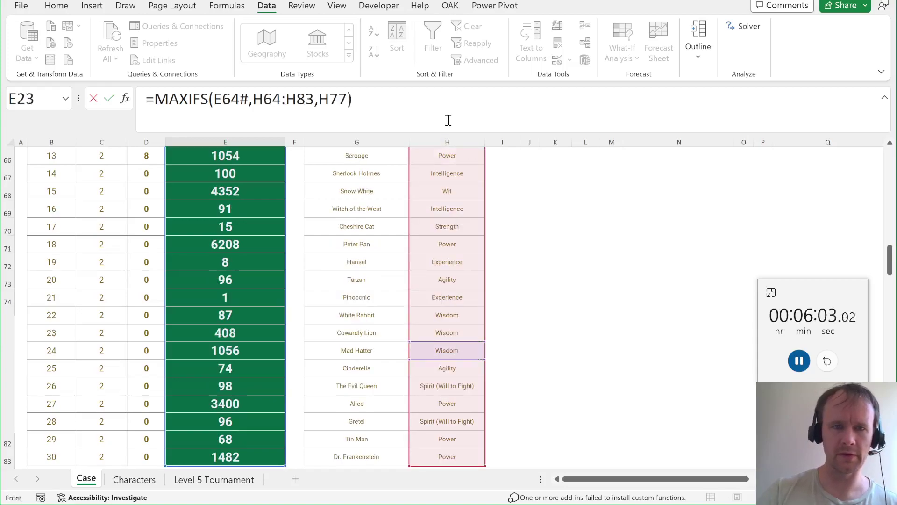
{"action": "key", "text": "ctrl+Return"}
Step: Commit the Bonus 1 formula and answer Bonus 2 in E24 with =MAX(E96#)*MIN(E96#)
{"action": "key", "text": "Down"}
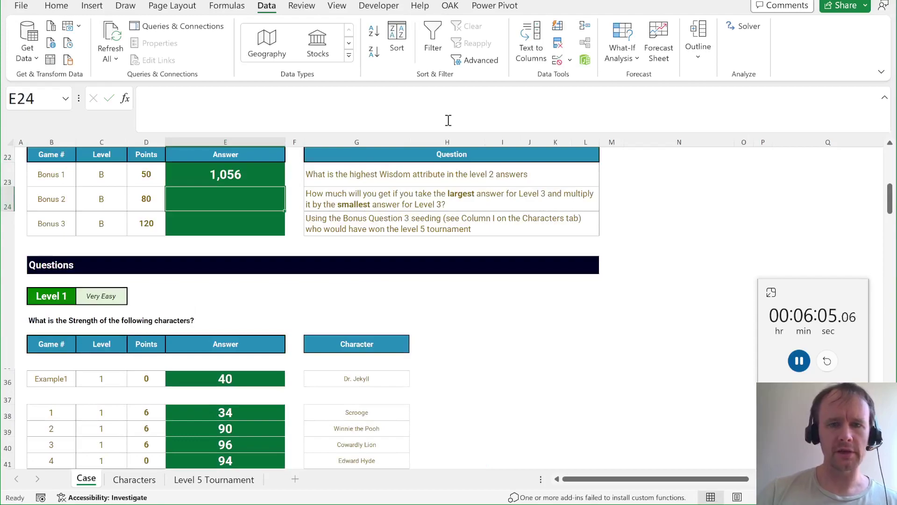
{"action": "type", "text": "="}
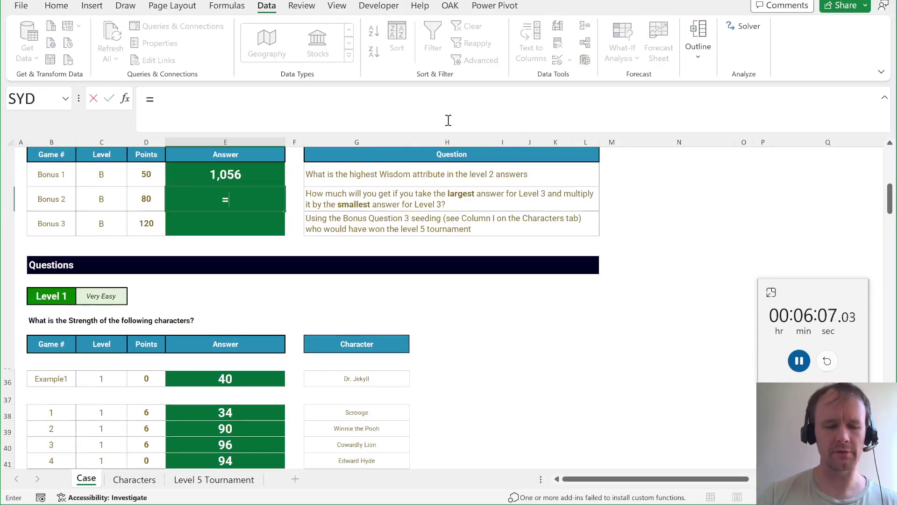
{"action": "type", "text": "max"}
{"action": "key", "text": "Tab"}
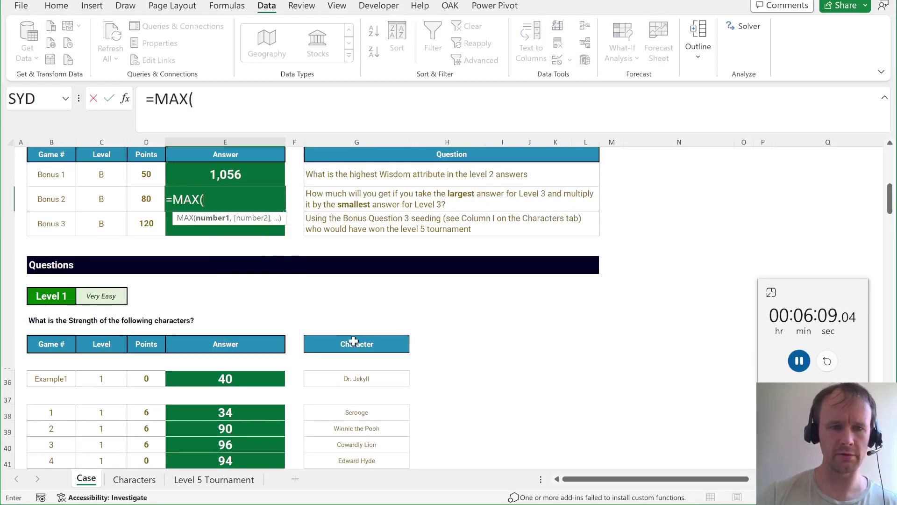
{"action": "scroll", "coordinate": [354, 341], "scroll_direction": "down", "scroll_amount": 15}
{"action": "scroll", "coordinate": [241, 367], "scroll_direction": "up", "scroll_amount": 1}
{"action": "left_click", "coordinate": [241, 367]}
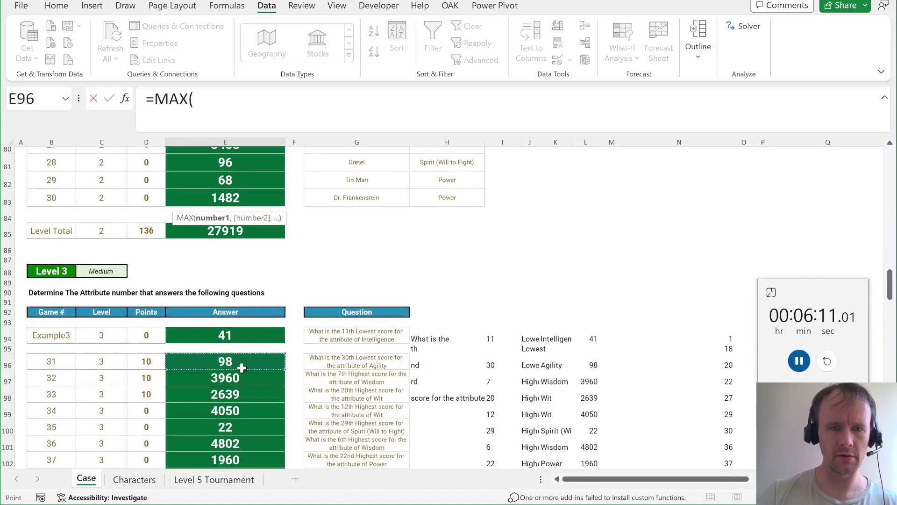
{"action": "left_click_drag", "start_coordinate": [241, 367], "coordinate": [241, 450]}
{"action": "type", "text": ")*min"}
{"action": "key", "text": "Tab"}
{"action": "left_click", "coordinate": [241, 368]}
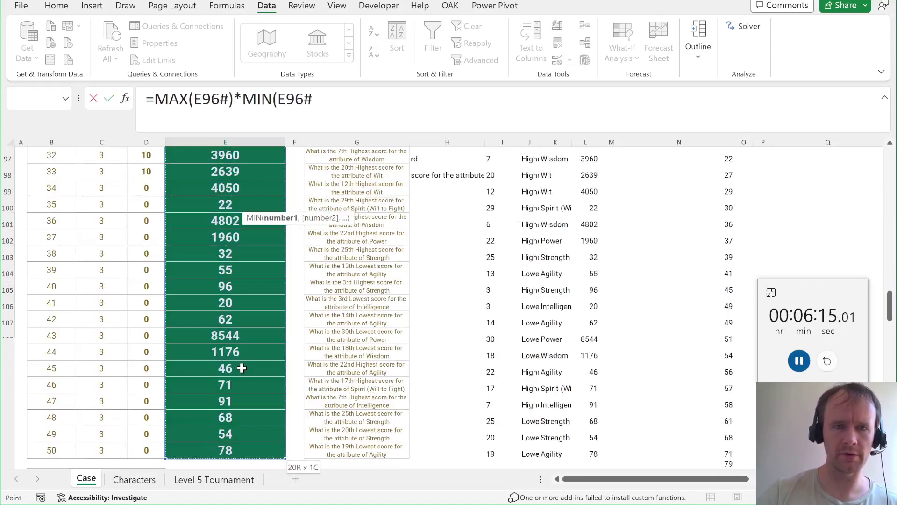
{"action": "key", "text": "Return"}
Step: Review the bonus questions, and read the Level 5 instructions with the attribute used in each round and the answer area
{"action": "key", "text": "Up"}
{"action": "key", "text": "Up"}
{"action": "key", "text": "Down"}
{"action": "key", "text": "Up"}
{"action": "key", "text": "Down"}
{"action": "key", "text": "Down"}
{"action": "key", "text": "Page_Down"}
{"action": "key", "text": "Page_Down"}
{"action": "key", "text": "Page_Down"}
{"action": "key", "text": "Page_Down"}
{"action": "key", "text": "Page_Down"}
{"action": "key", "text": "Page_Down"}
{"action": "key", "text": "Page_Down"}
{"action": "key", "text": "Up"}
{"action": "key", "text": "Left"}
{"action": "key", "text": "Left"}
{"action": "key", "text": "Left"}
{"action": "key", "text": "Left"}
{"action": "key", "text": "Up"}
{"action": "key", "text": "Up"}
{"action": "key", "text": "Up"}
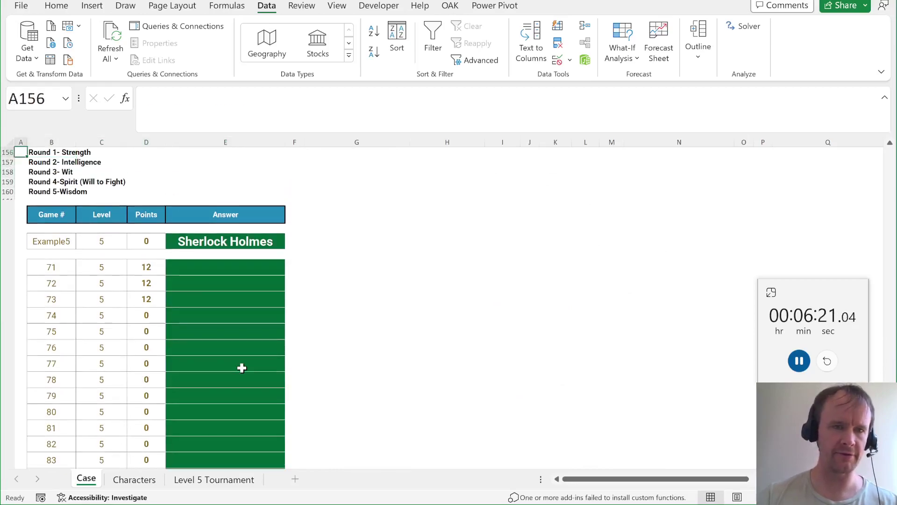
{"action": "key", "text": "Up"}
{"action": "key", "text": "Up"}
{"action": "key", "text": "Up"}
{"action": "key", "text": "Up"}
{"action": "key", "text": "Up"}
{"action": "key", "text": "Up"}
{"action": "key", "text": "Up"}
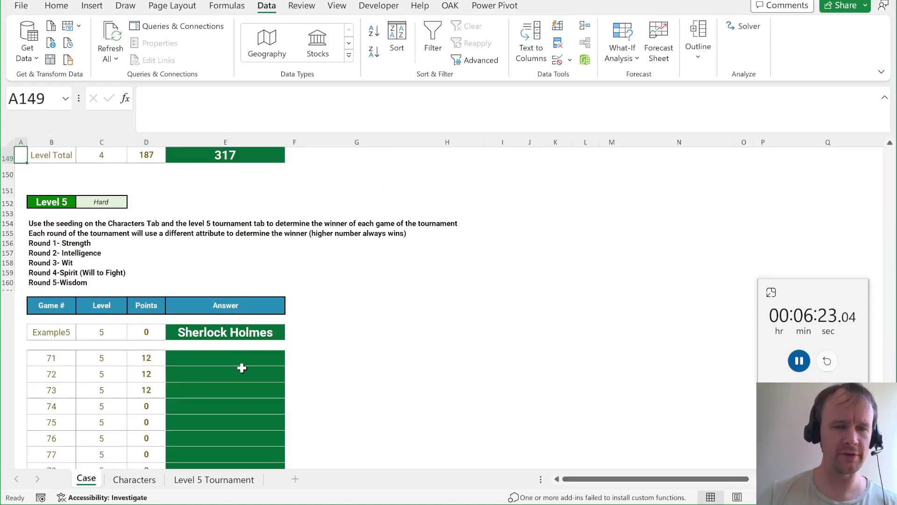
Step: Examine the Level 5 Tournament sheet to see how seeds and game numbers are arranged through the whole bracket
{"action": "key", "text": "ctrl+Page_Down"}
{"action": "key", "text": "ctrl+Page_Down"}
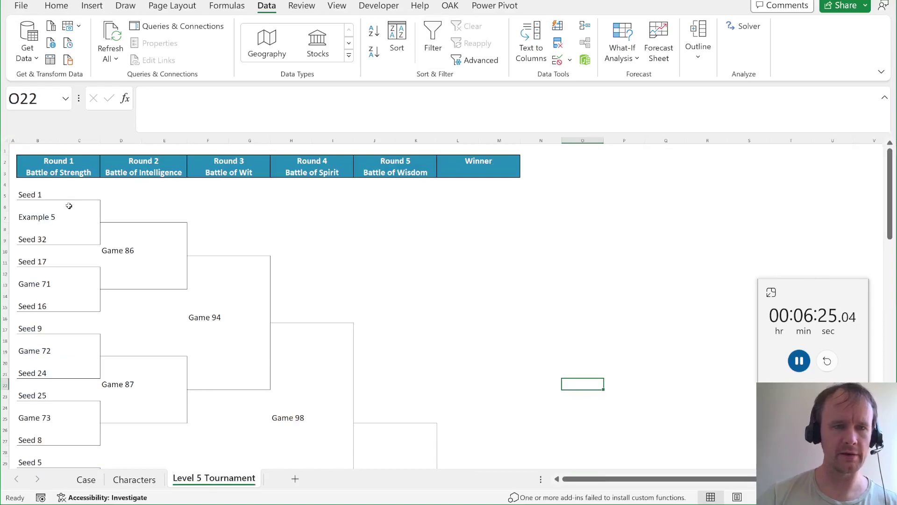
{"action": "left_click", "coordinate": [64, 192]}
{"action": "key", "text": "Left"}
{"action": "key", "text": "Left"}
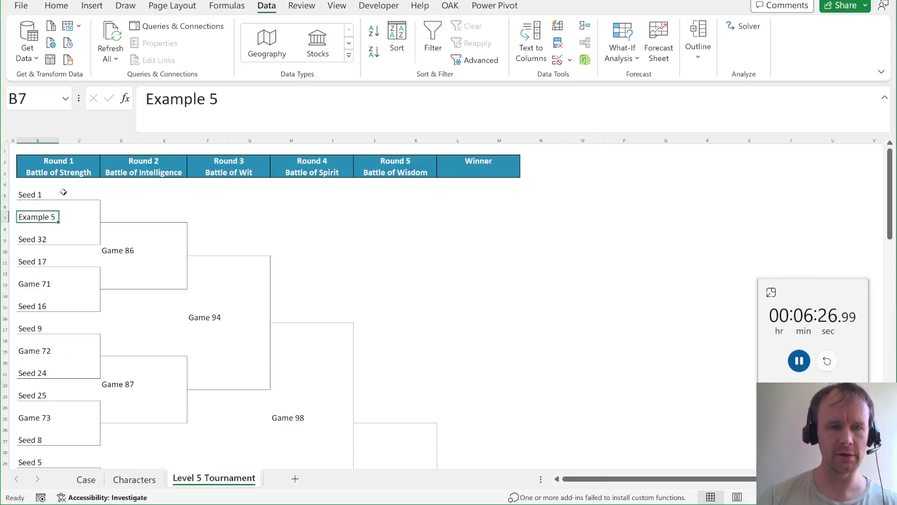
{"action": "key", "text": "Down"}
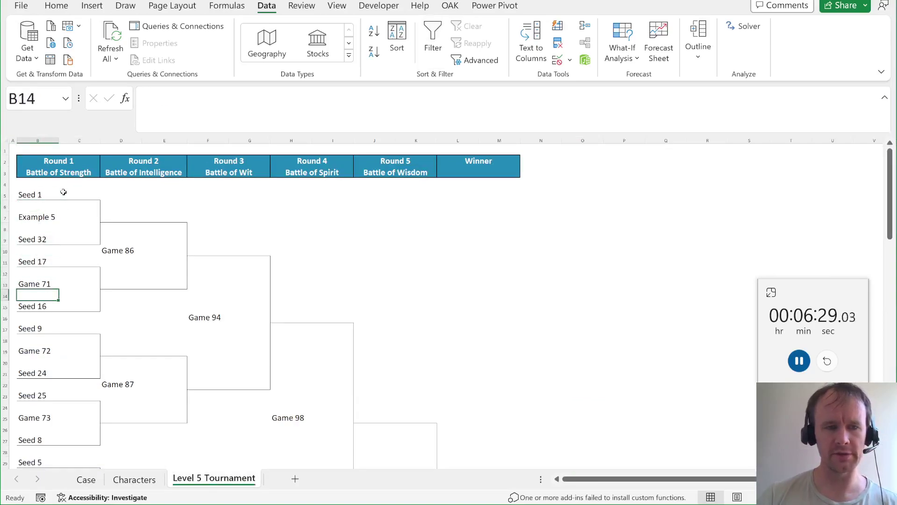
{"action": "left_click", "coordinate": [35, 216]}
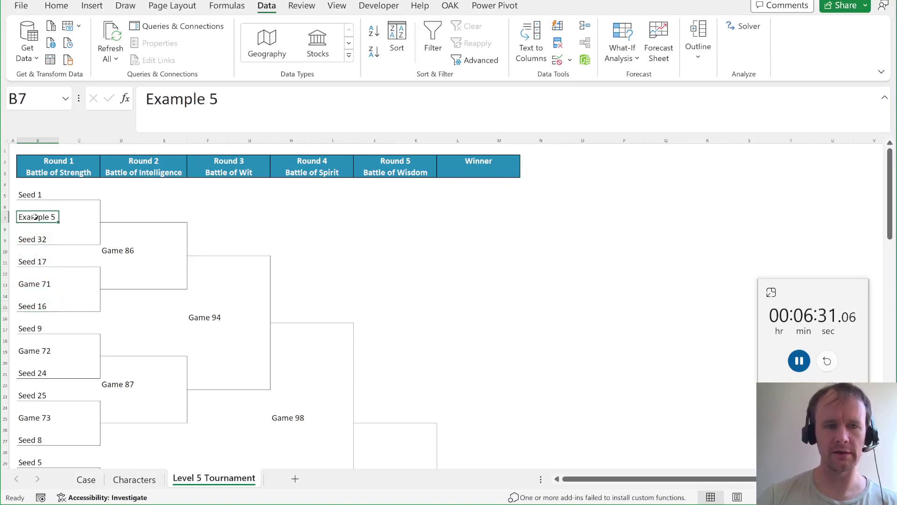
{"action": "left_click", "coordinate": [114, 215]}
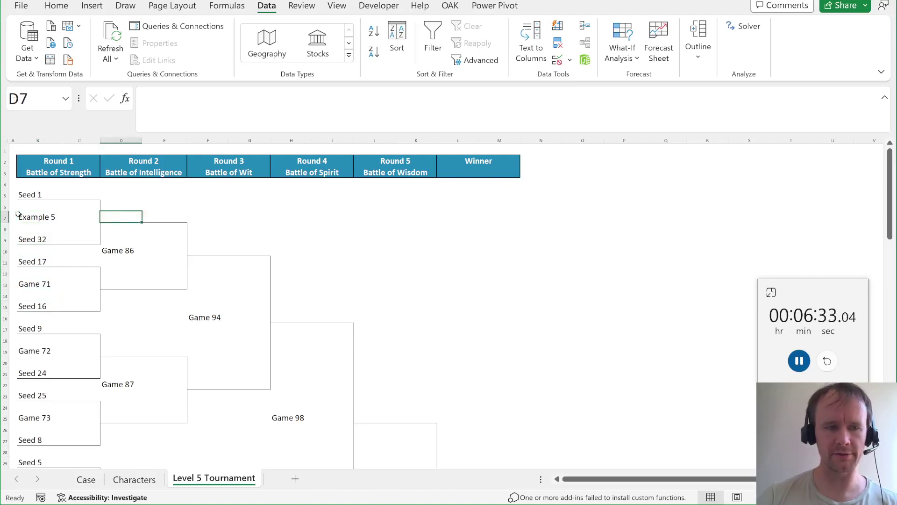
{"action": "left_click", "coordinate": [32, 280]}
{"action": "left_click", "coordinate": [122, 287]}
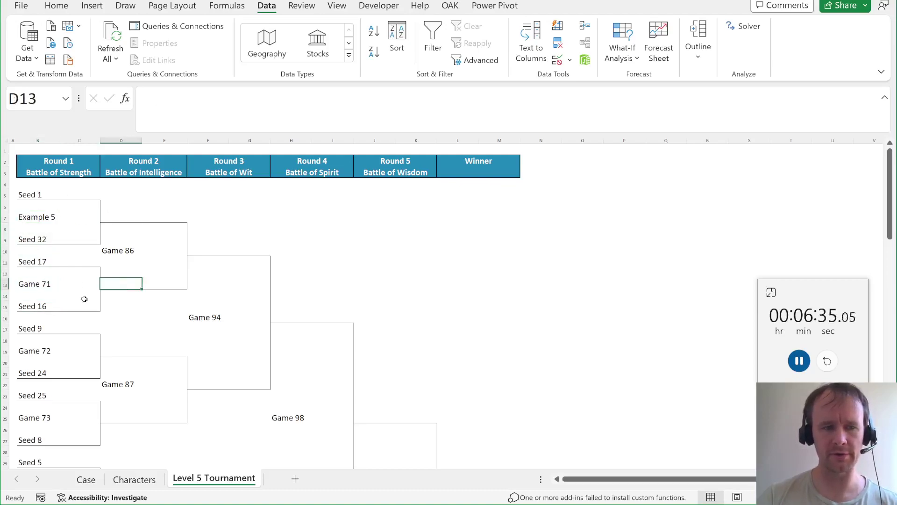
{"action": "scroll", "coordinate": [66, 283], "scroll_direction": "down", "scroll_amount": 20}
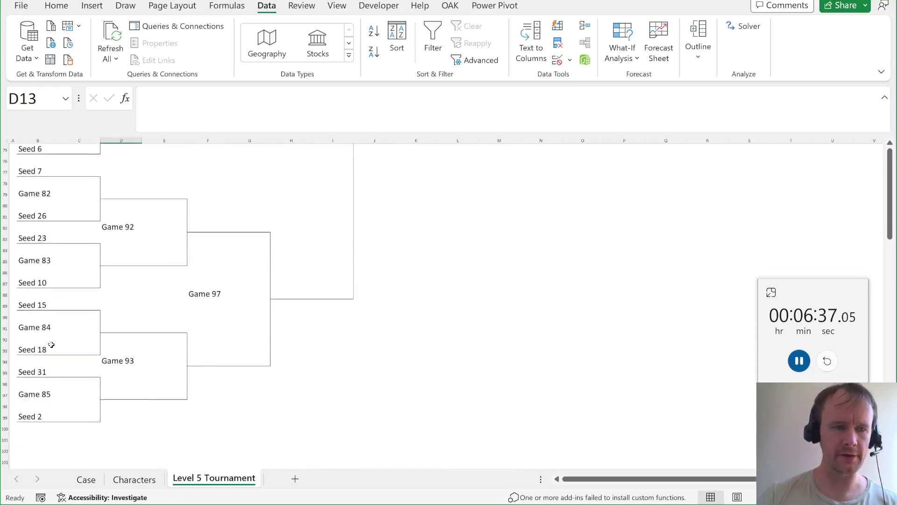
{"action": "scroll", "coordinate": [72, 290], "scroll_direction": "up", "scroll_amount": 20}
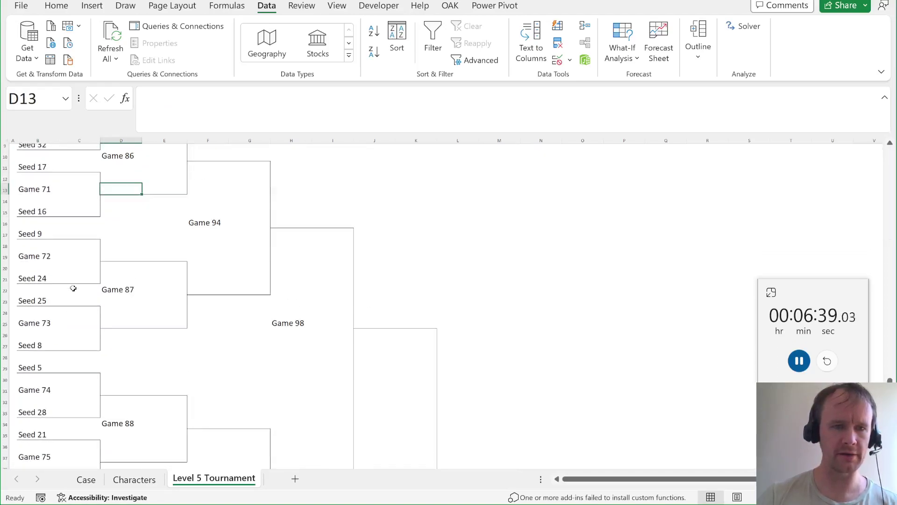
{"action": "scroll", "coordinate": [135, 337], "scroll_direction": "down", "scroll_amount": 20}
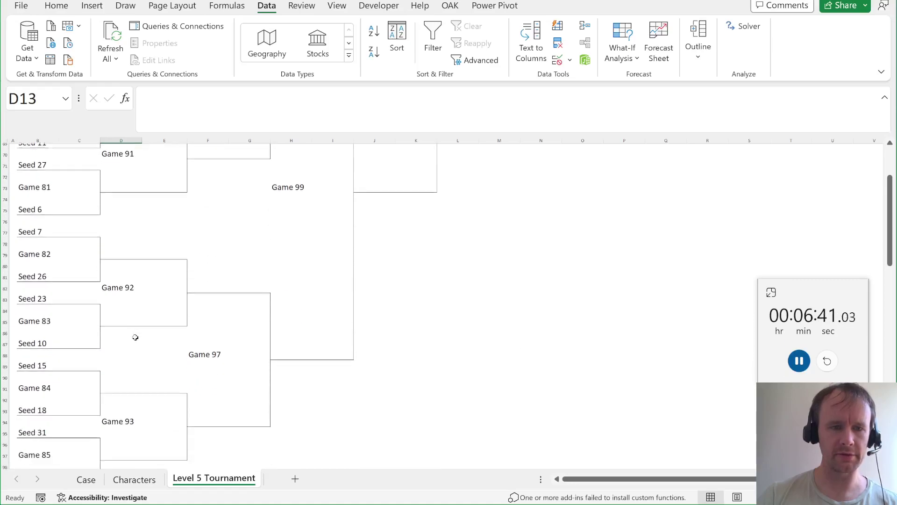
{"action": "scroll", "coordinate": [135, 337], "scroll_direction": "up", "scroll_amount": 20}
{"action": "scroll", "coordinate": [135, 337], "scroll_direction": "up", "scroll_amount": 1}
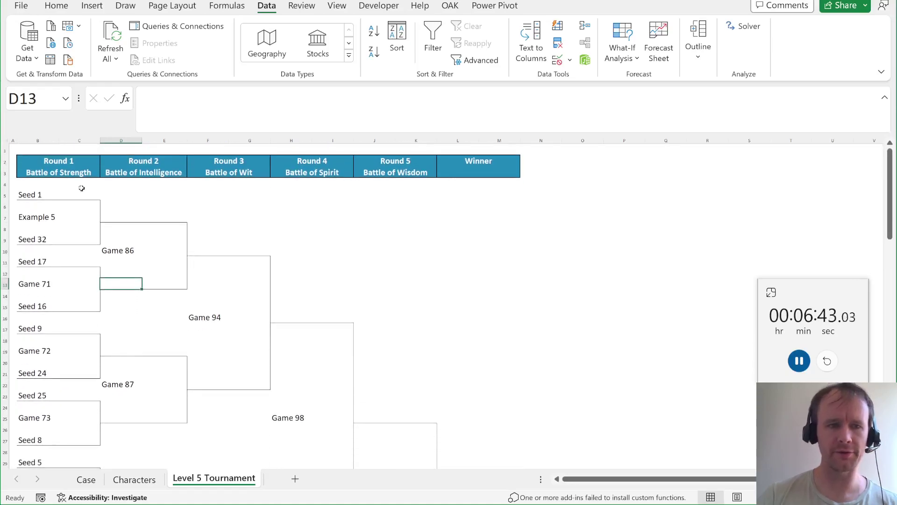
Step: Inspect the columns under the five round headings, from Battle of Strength to Battle of Wisdom, and return to C3
{"action": "left_click", "coordinate": [42, 174]}
{"action": "key", "text": "ctrl+space"}
{"action": "key", "text": "Right"}
{"action": "key", "text": "Right"}
{"action": "key", "text": "ctrl+space"}
{"action": "key", "text": "Right"}
{"action": "key", "text": "Right"}
{"action": "key", "text": "ctrl+space"}
{"action": "key", "text": "Right"}
{"action": "key", "text": "Right"}
{"action": "key", "text": "ctrl+space"}
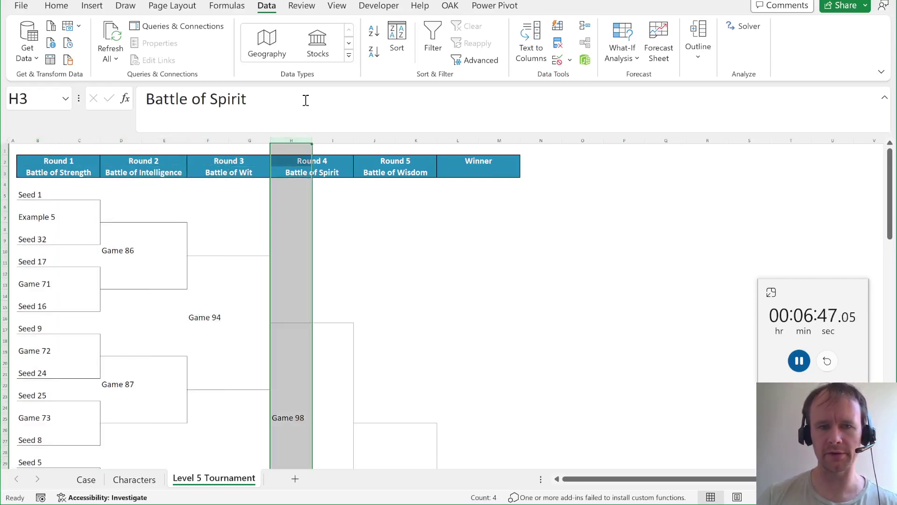
{"action": "key", "text": "Right"}
{"action": "key", "text": "Right"}
{"action": "key", "text": "ctrl+space"}
{"action": "key", "text": "Left"}
{"action": "key", "text": "Left"}
{"action": "key", "text": "Left"}
{"action": "key", "text": "Left"}
{"action": "key", "text": "Left"}
{"action": "key", "text": "Left"}
{"action": "key", "text": "Left"}
{"action": "key", "text": "Left"}
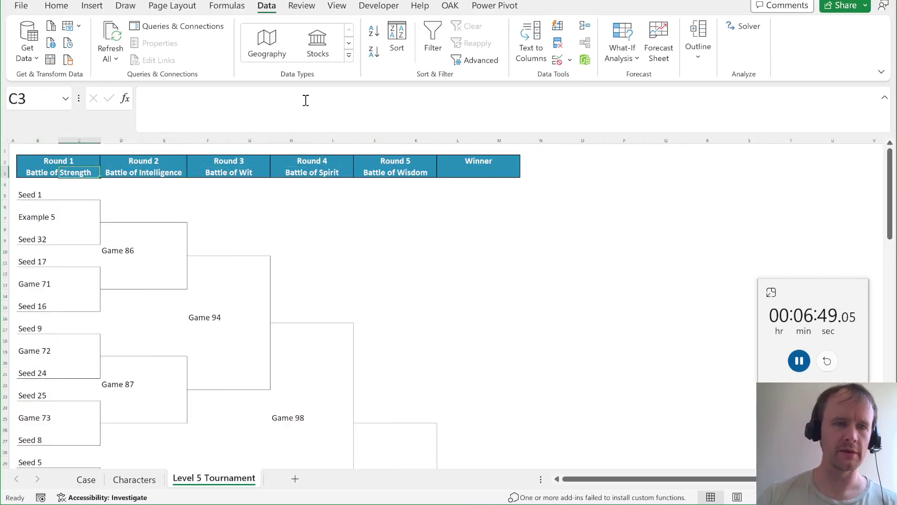